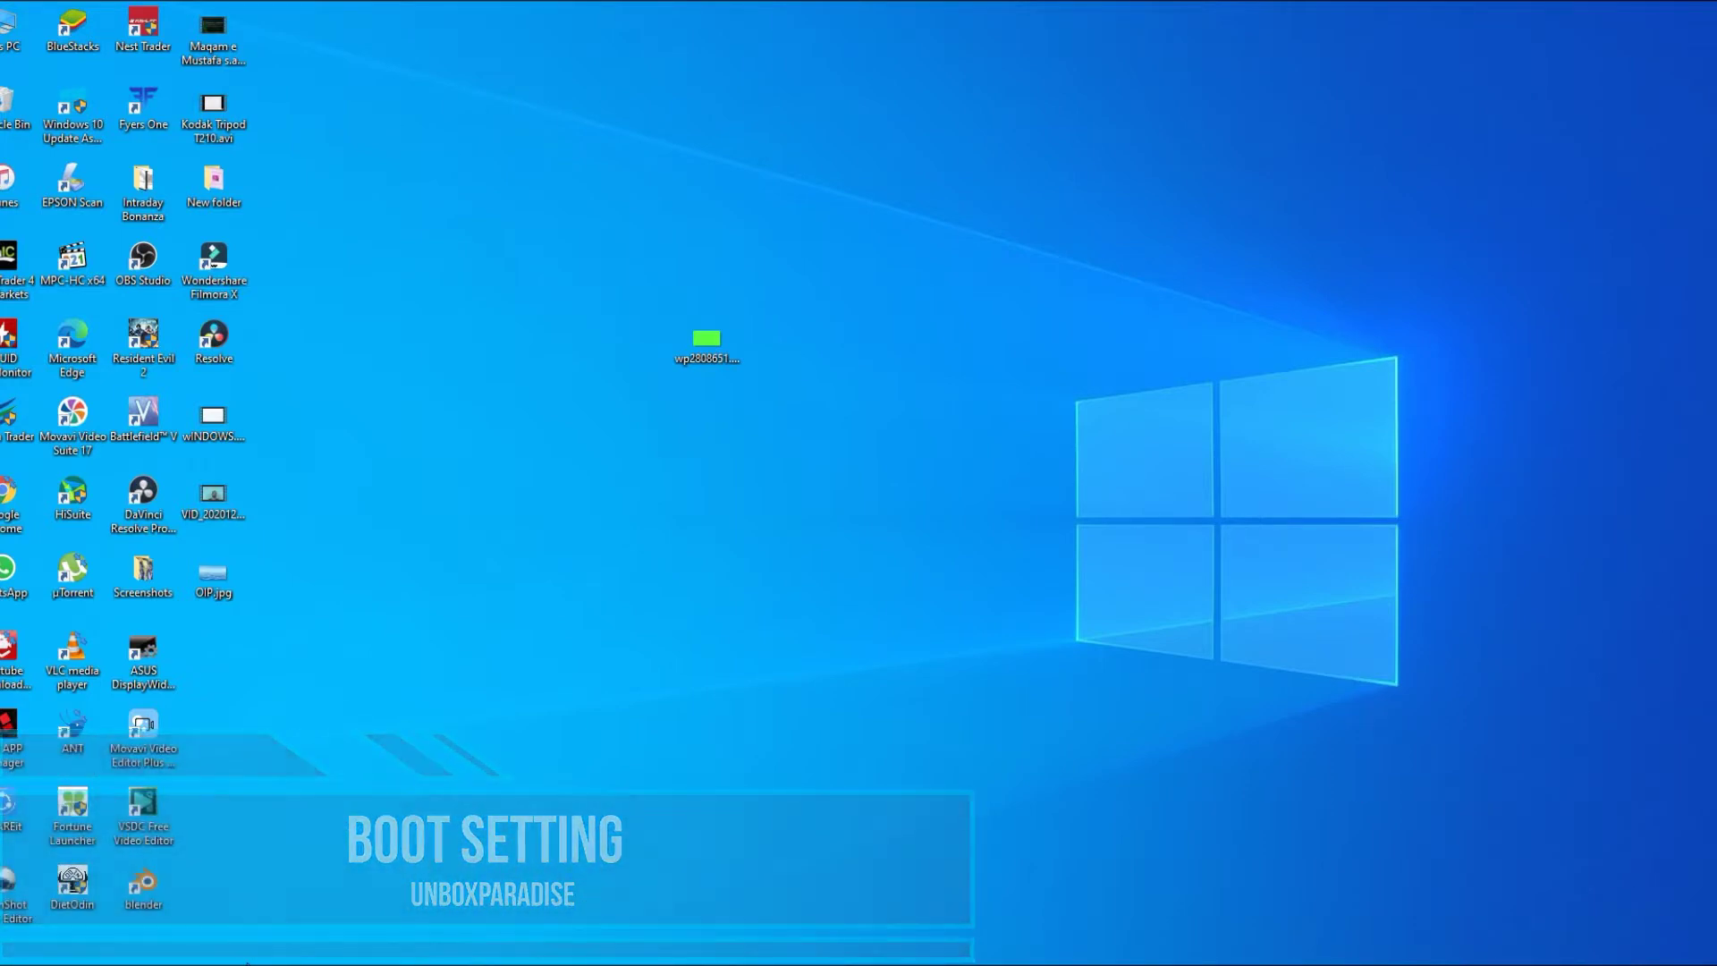
# Step: Open System Configuration and enable No GUI boot in the boot options for Windows 10
pyautogui.press('super+s')
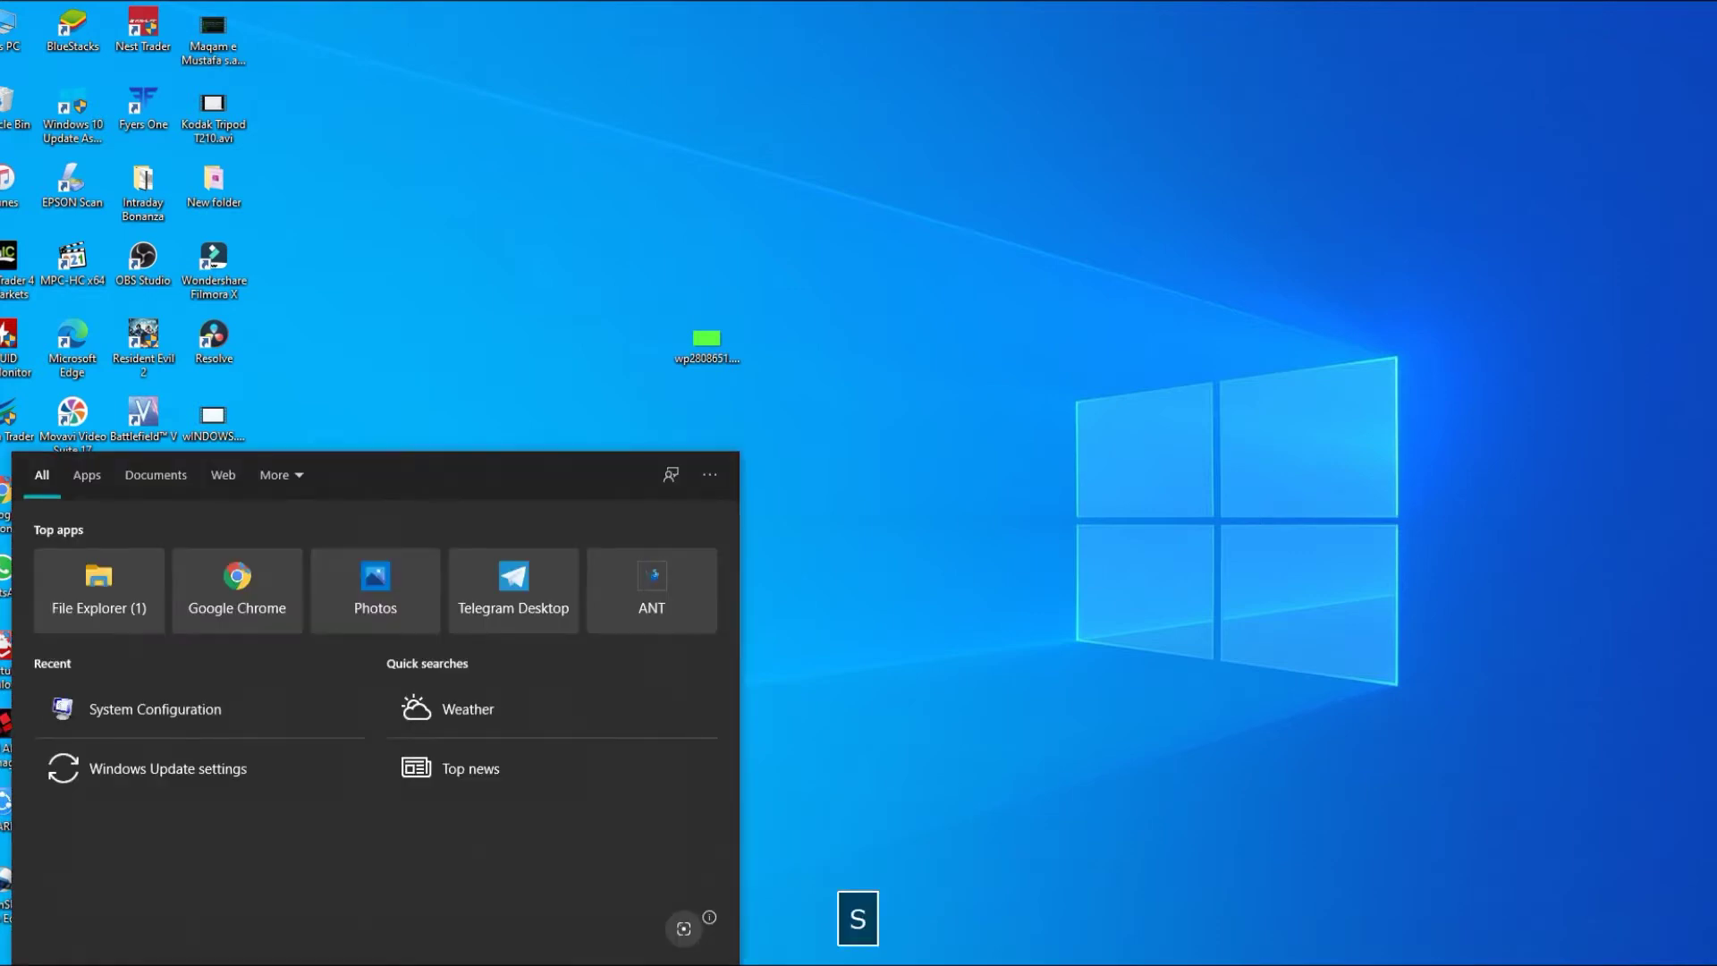
pyautogui.write('sys')
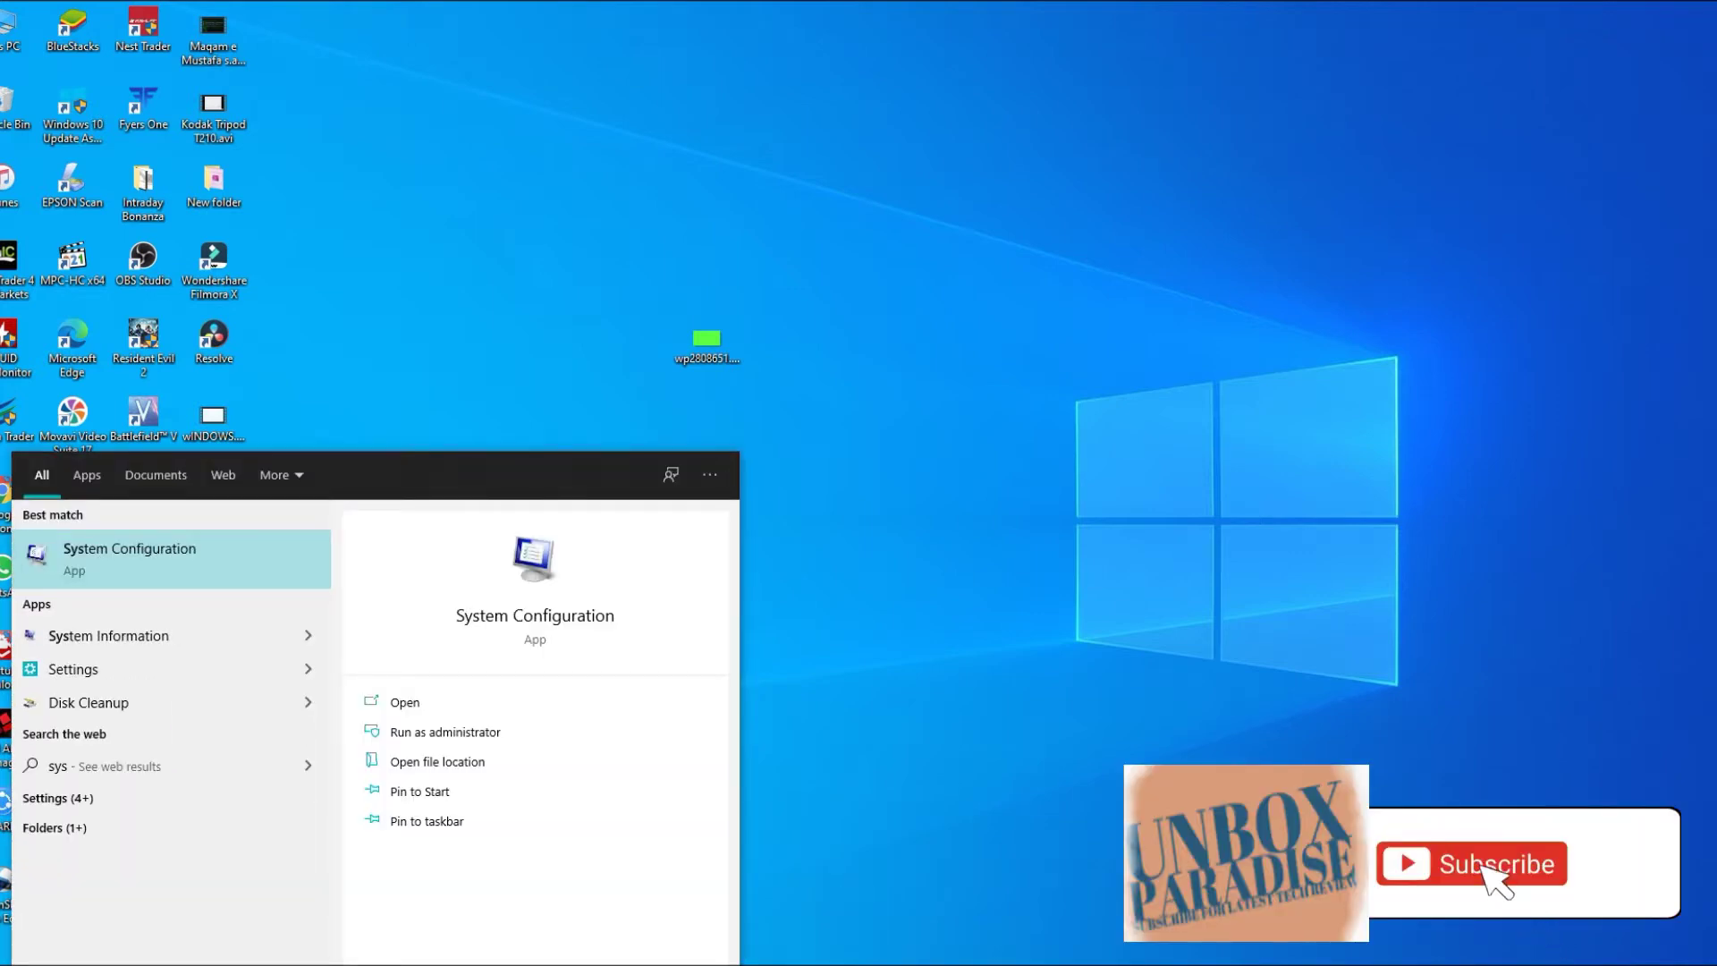
pyautogui.press('Return')
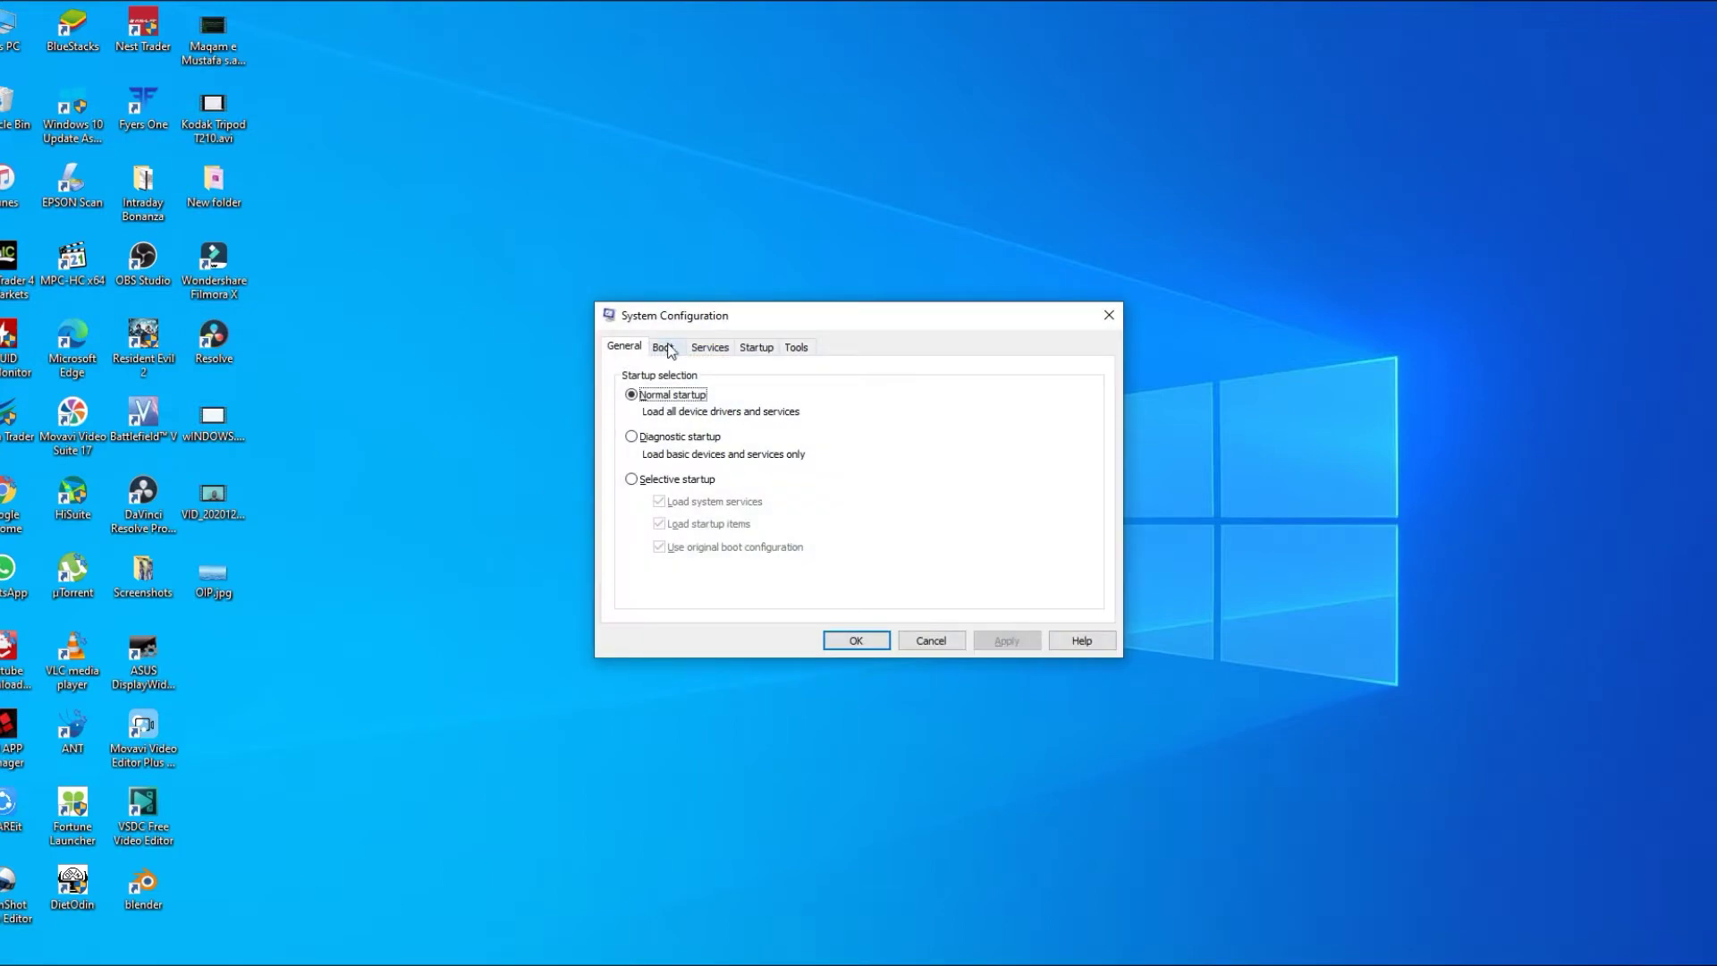
pyautogui.click(667, 349)
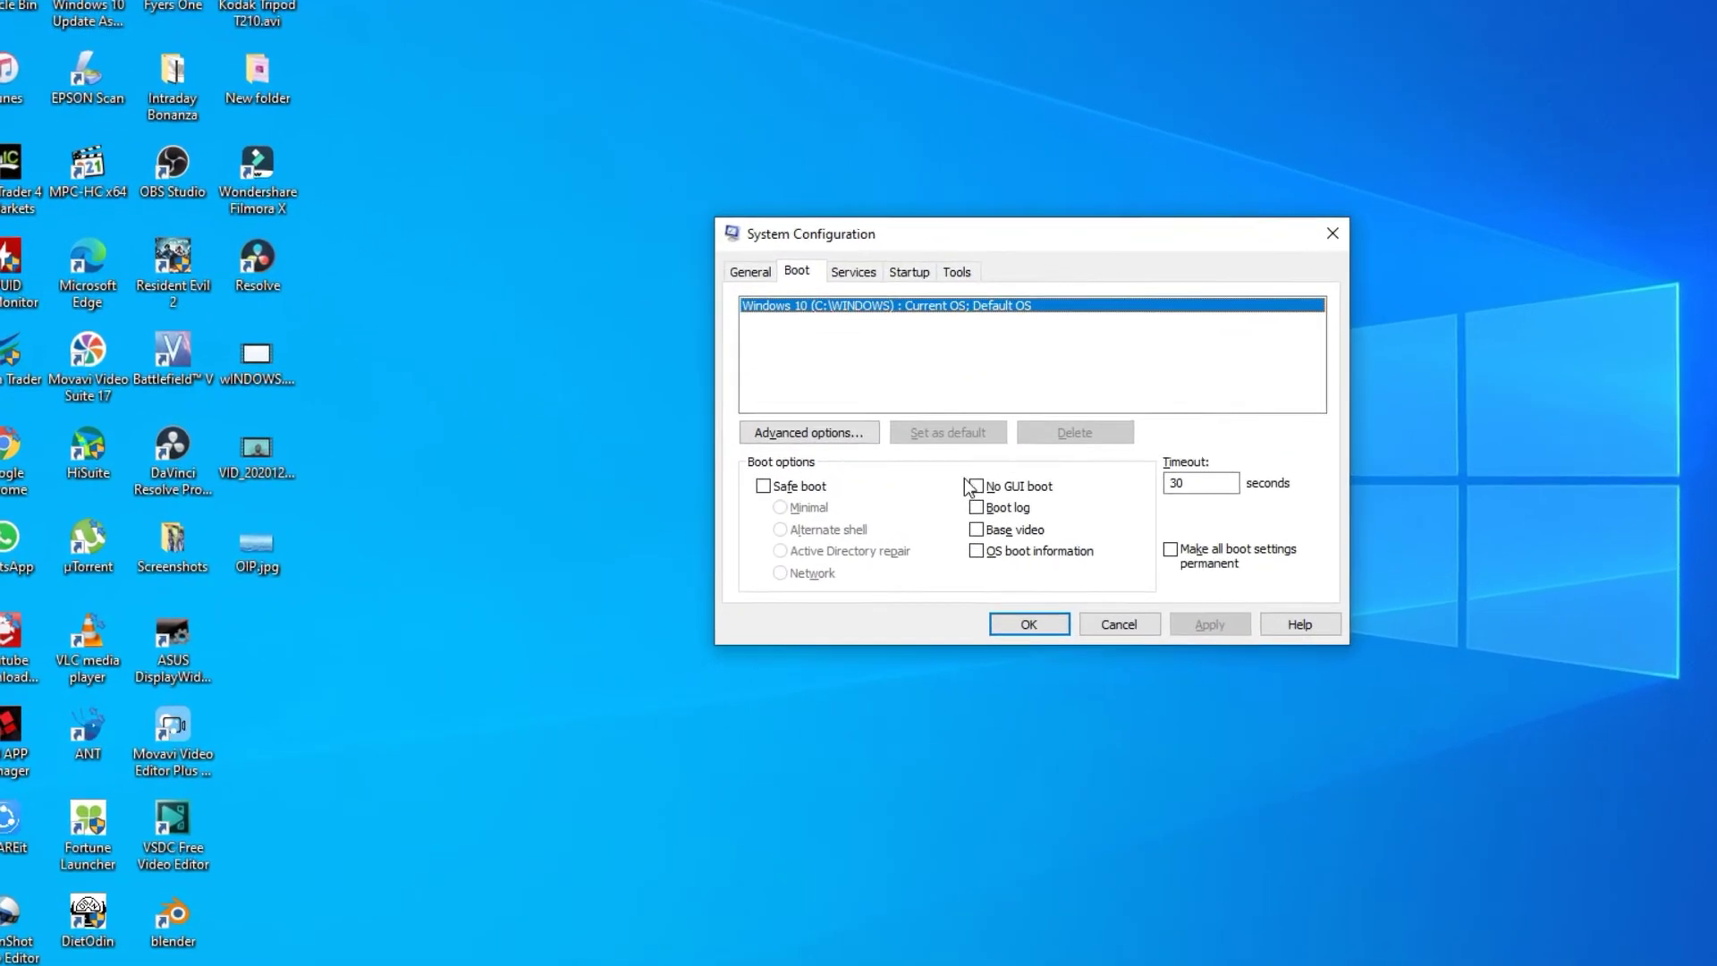
pyautogui.click(975, 487)
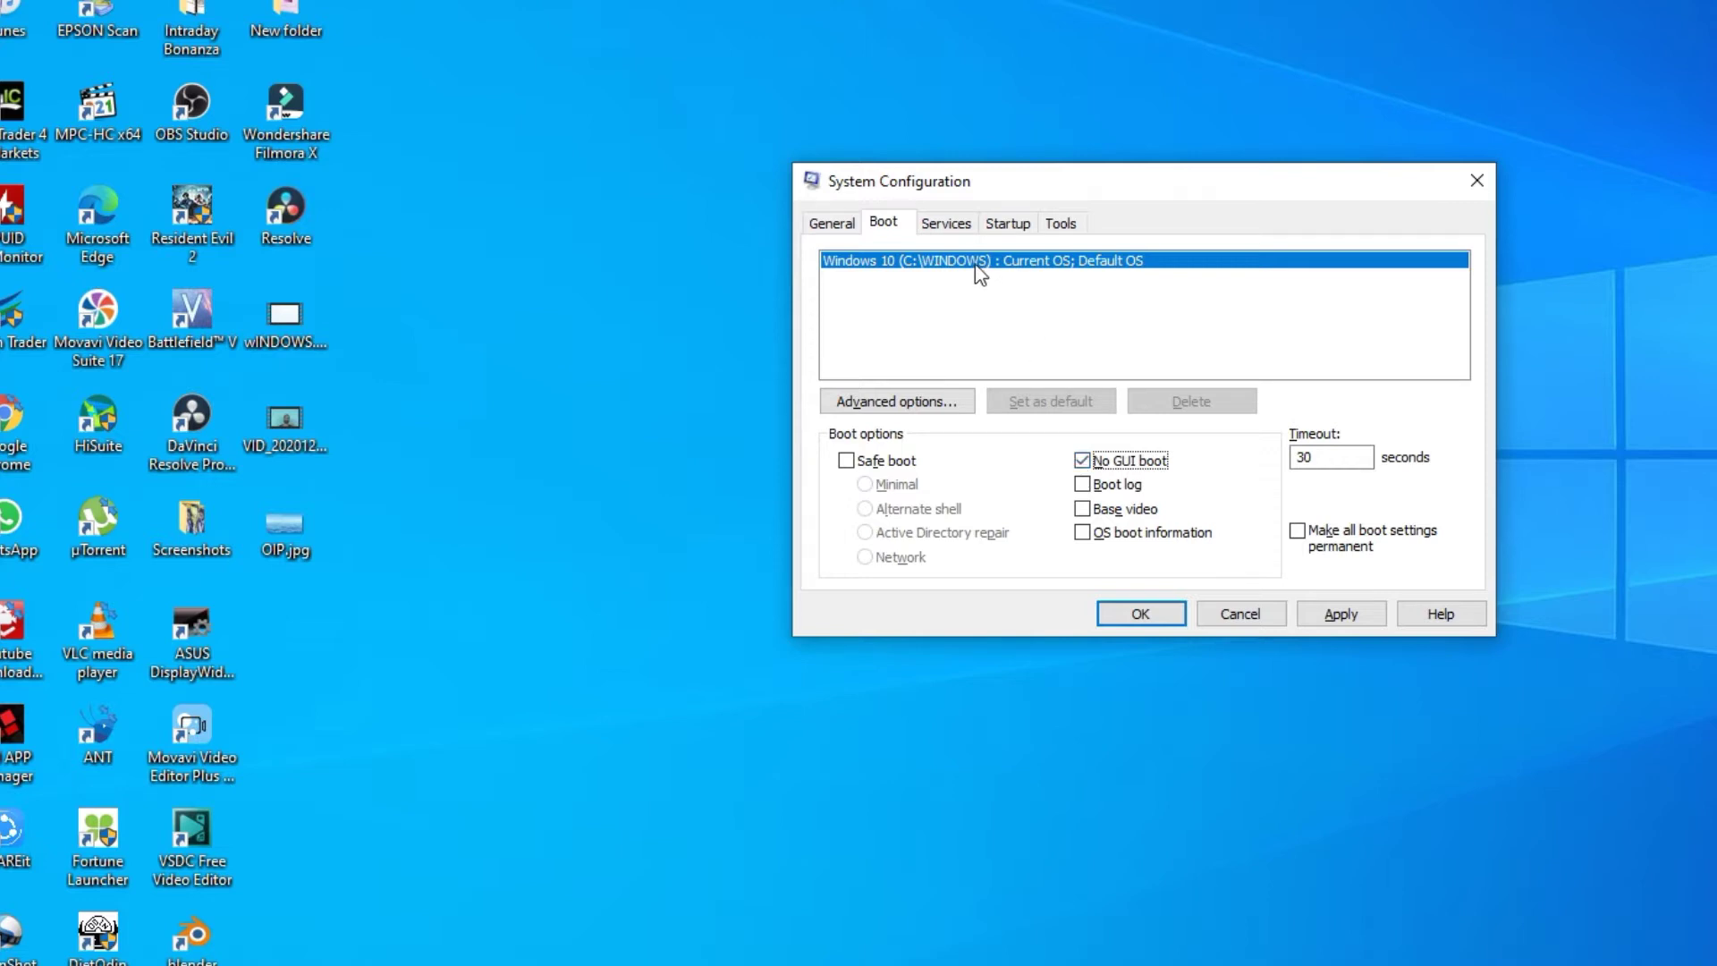
# Step: Hide all Microsoft services in the System Configuration services list and review the remaining third-party services, such as GamingApp_Service and Epson Scanner Service
pyautogui.click(953, 229)
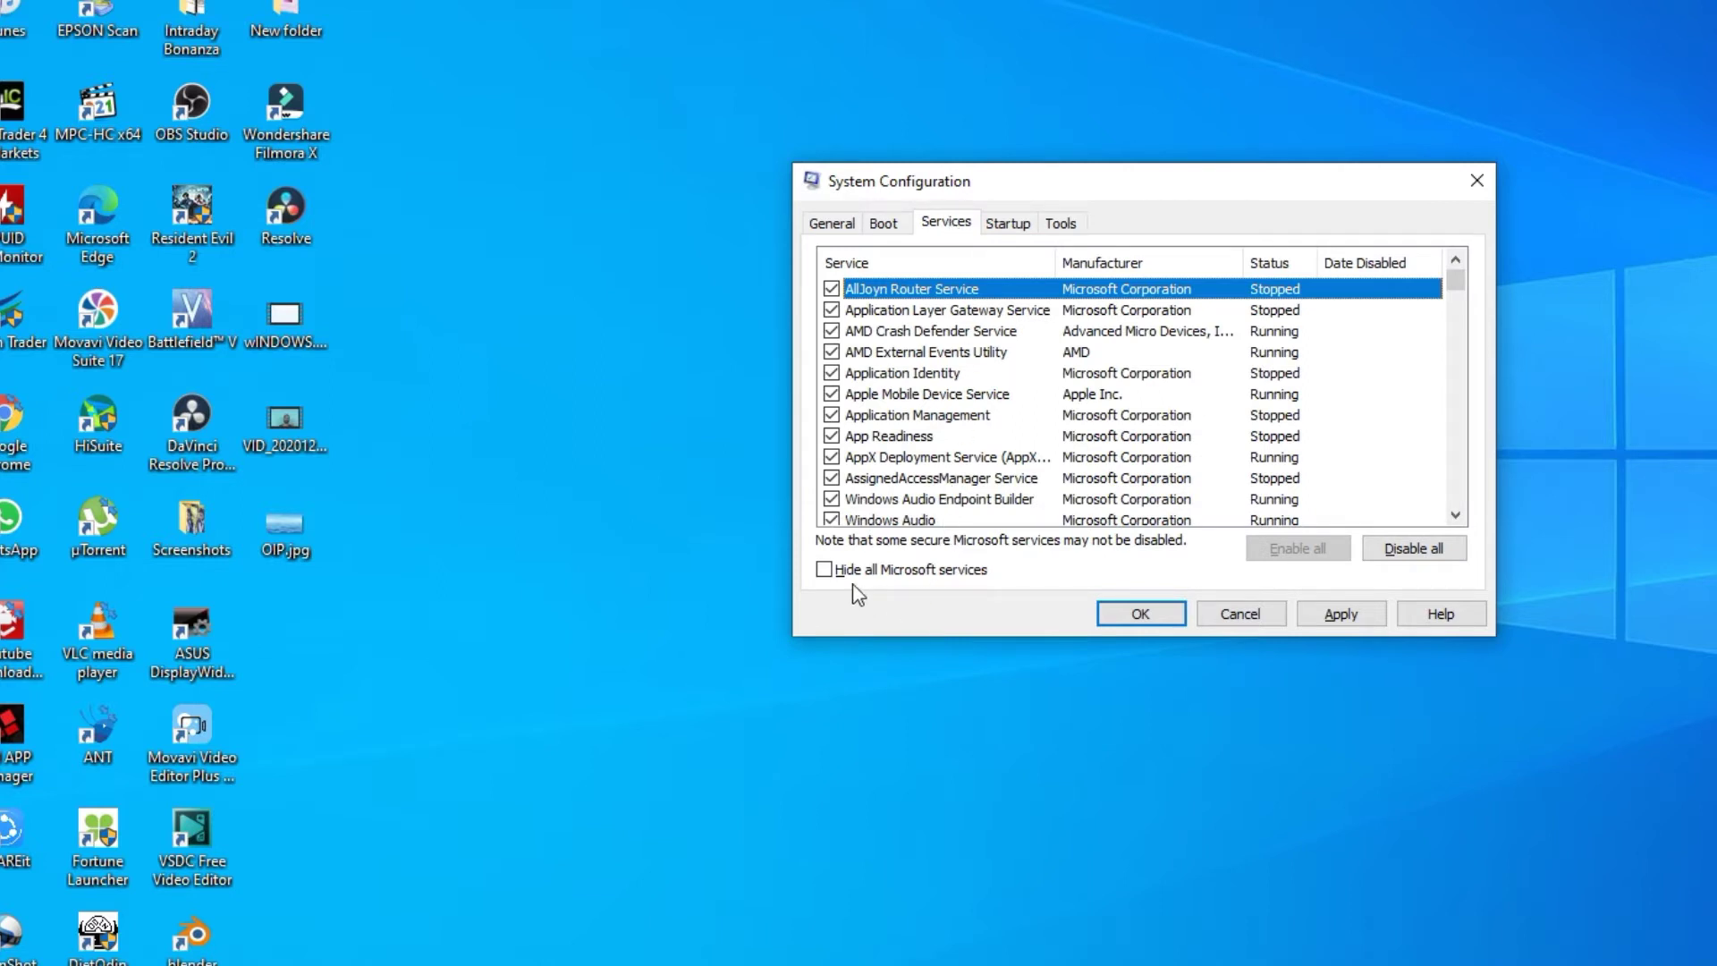
pyautogui.click(823, 570)
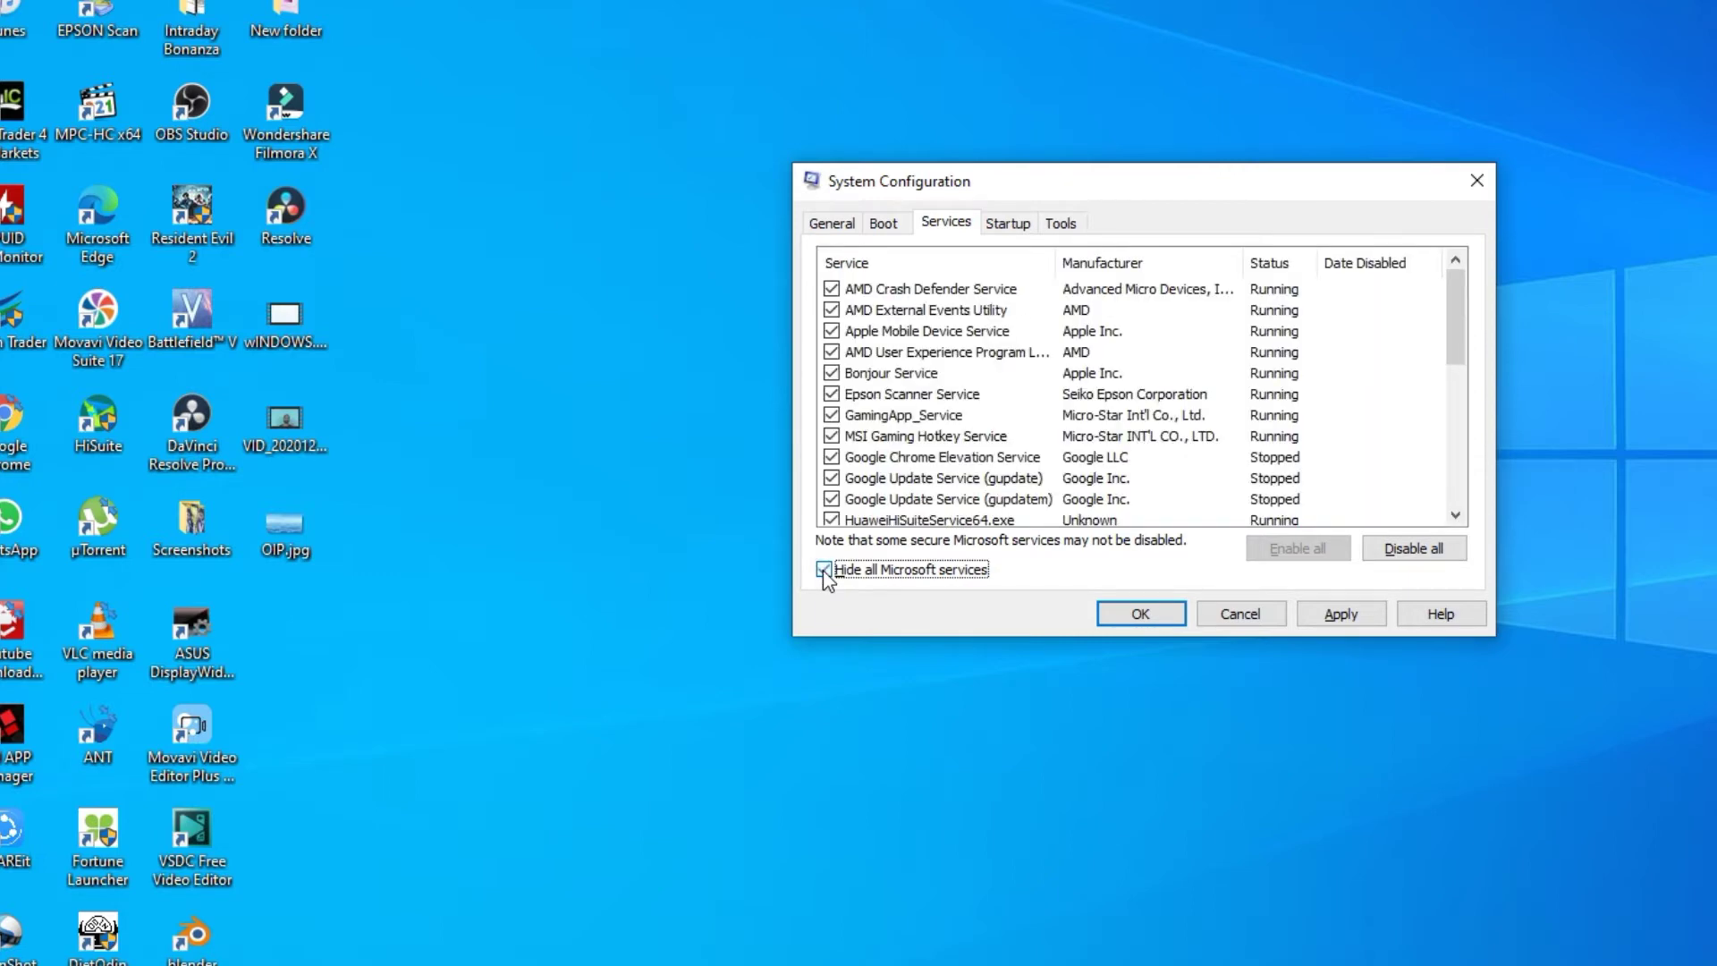
pyautogui.click(991, 416)
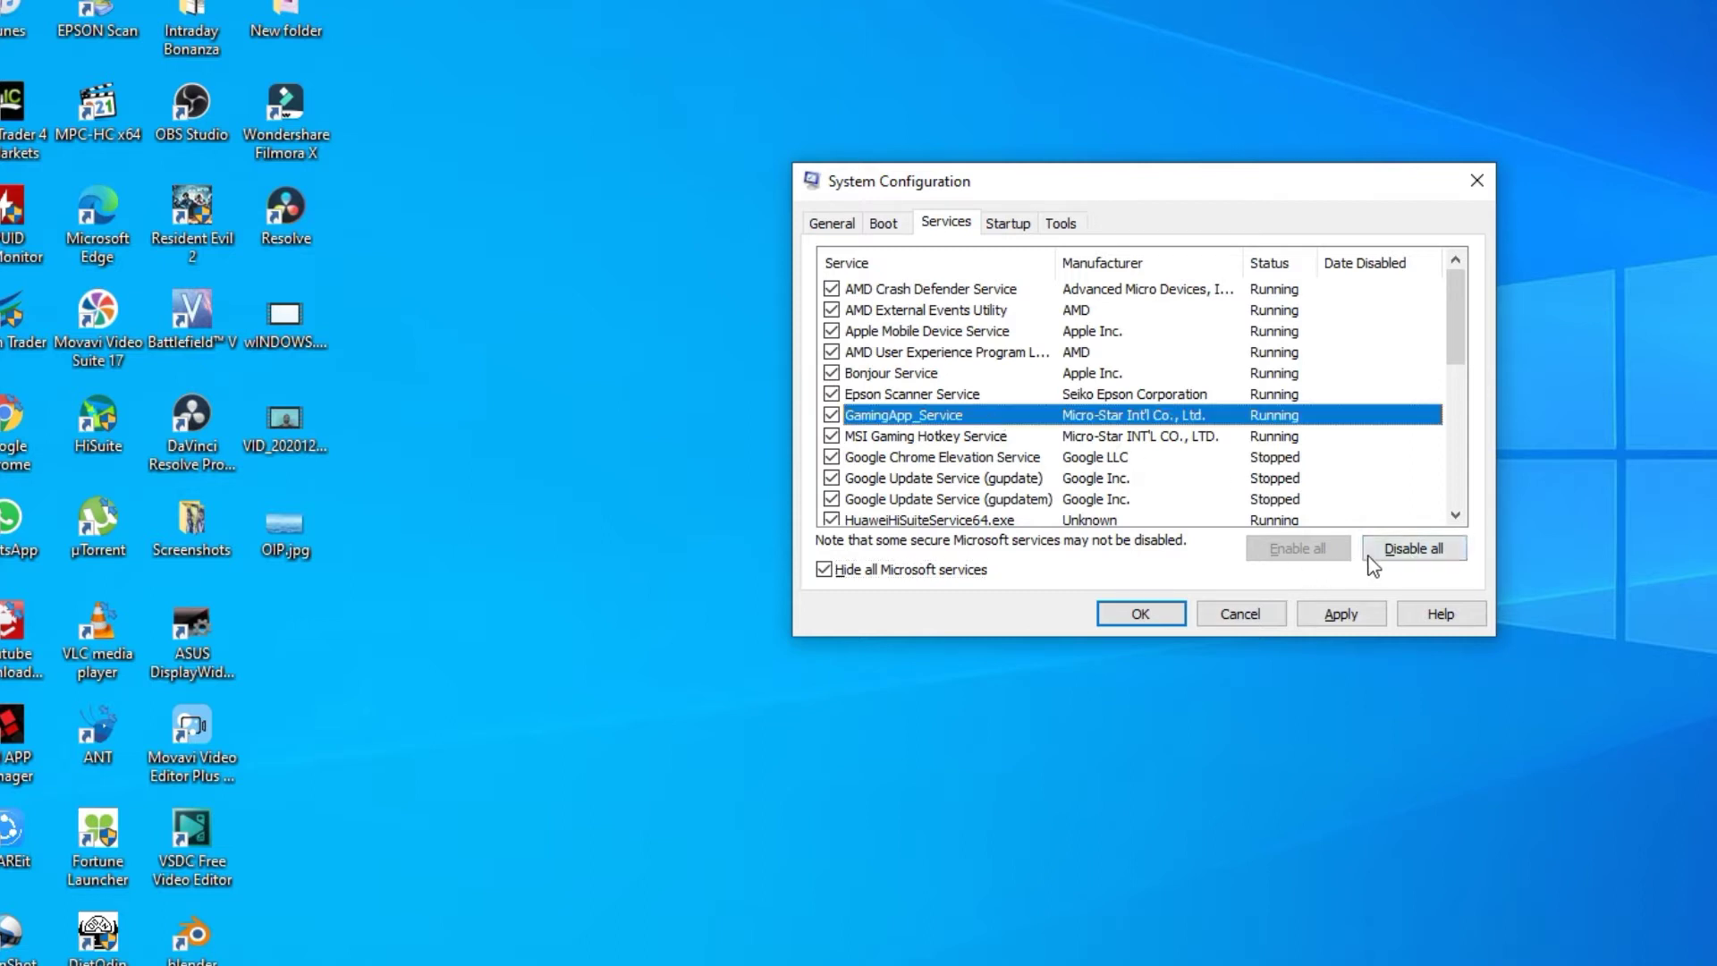
pyautogui.click(1158, 398)
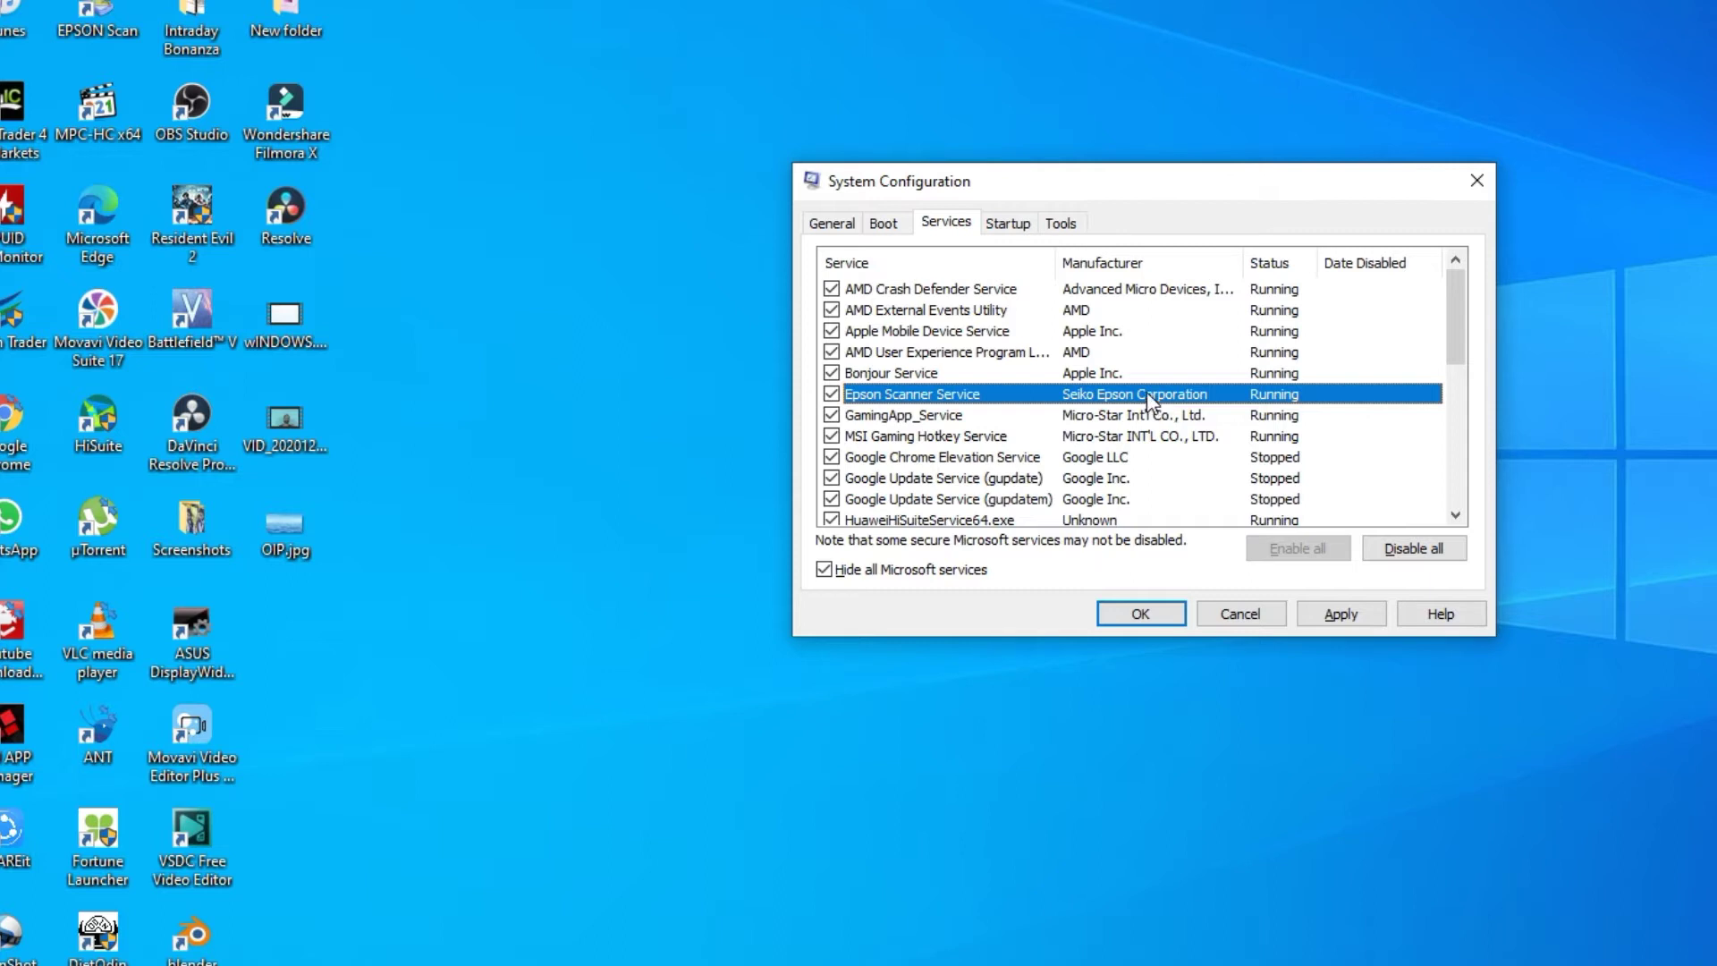
pyautogui.click(955, 336)
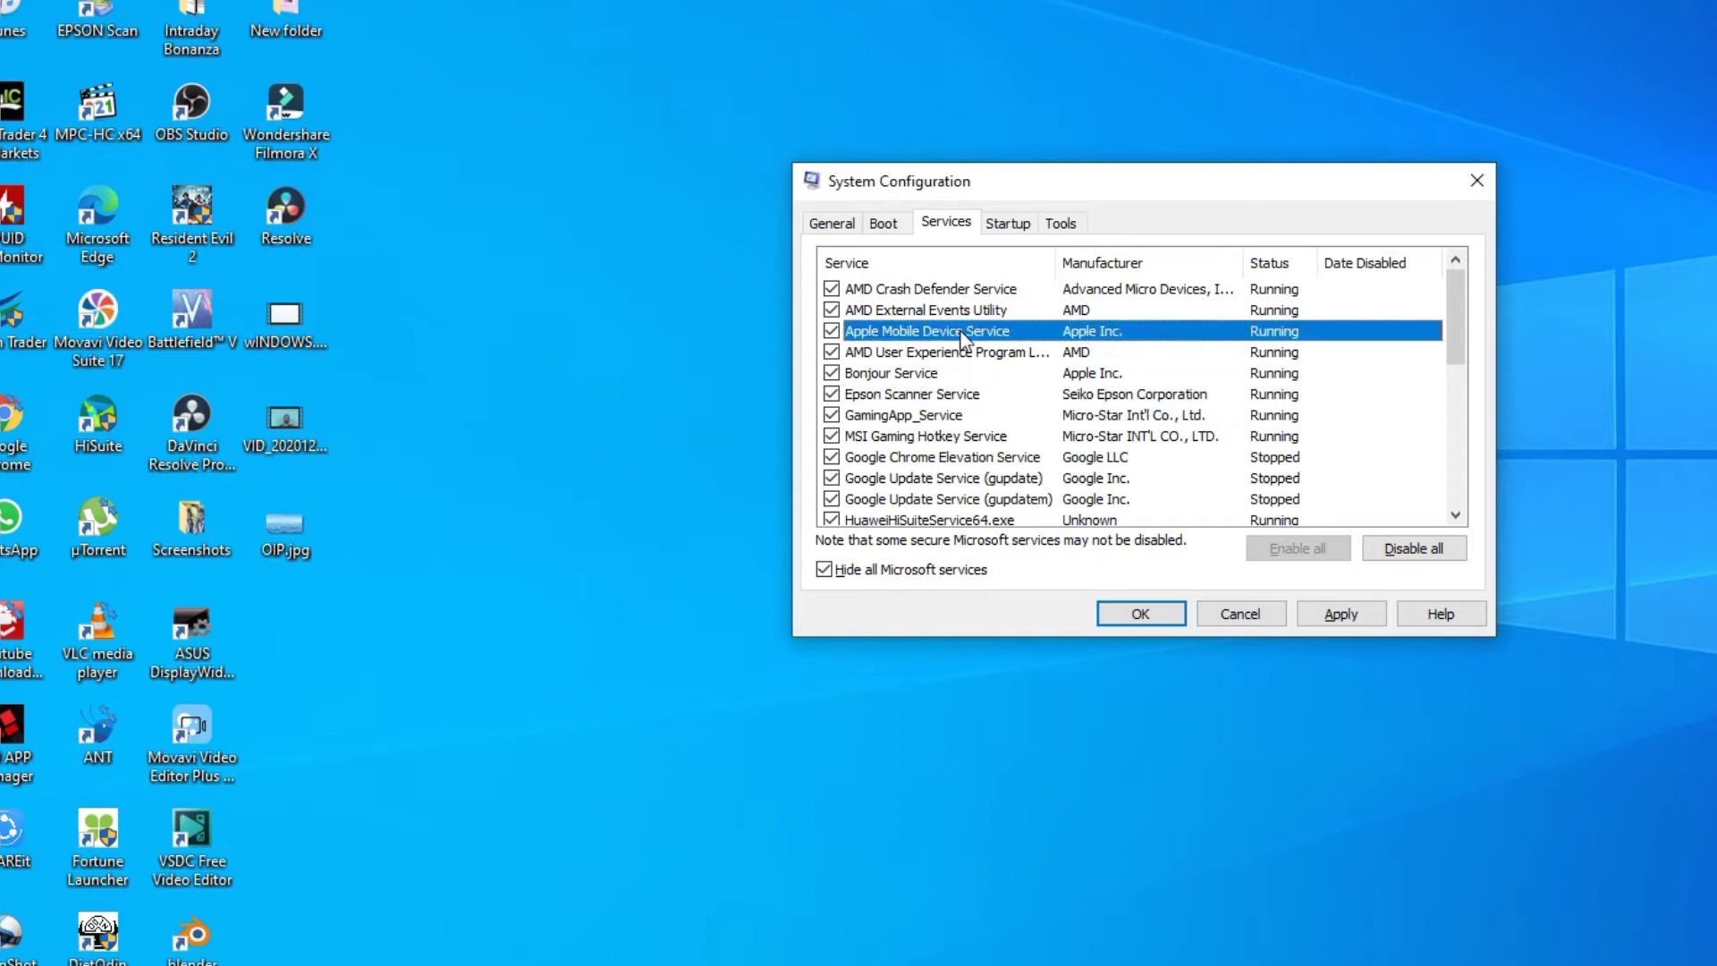
# Step: Open the startup items in Task Manager and disable Wondershare Studio
pyautogui.click(1008, 226)
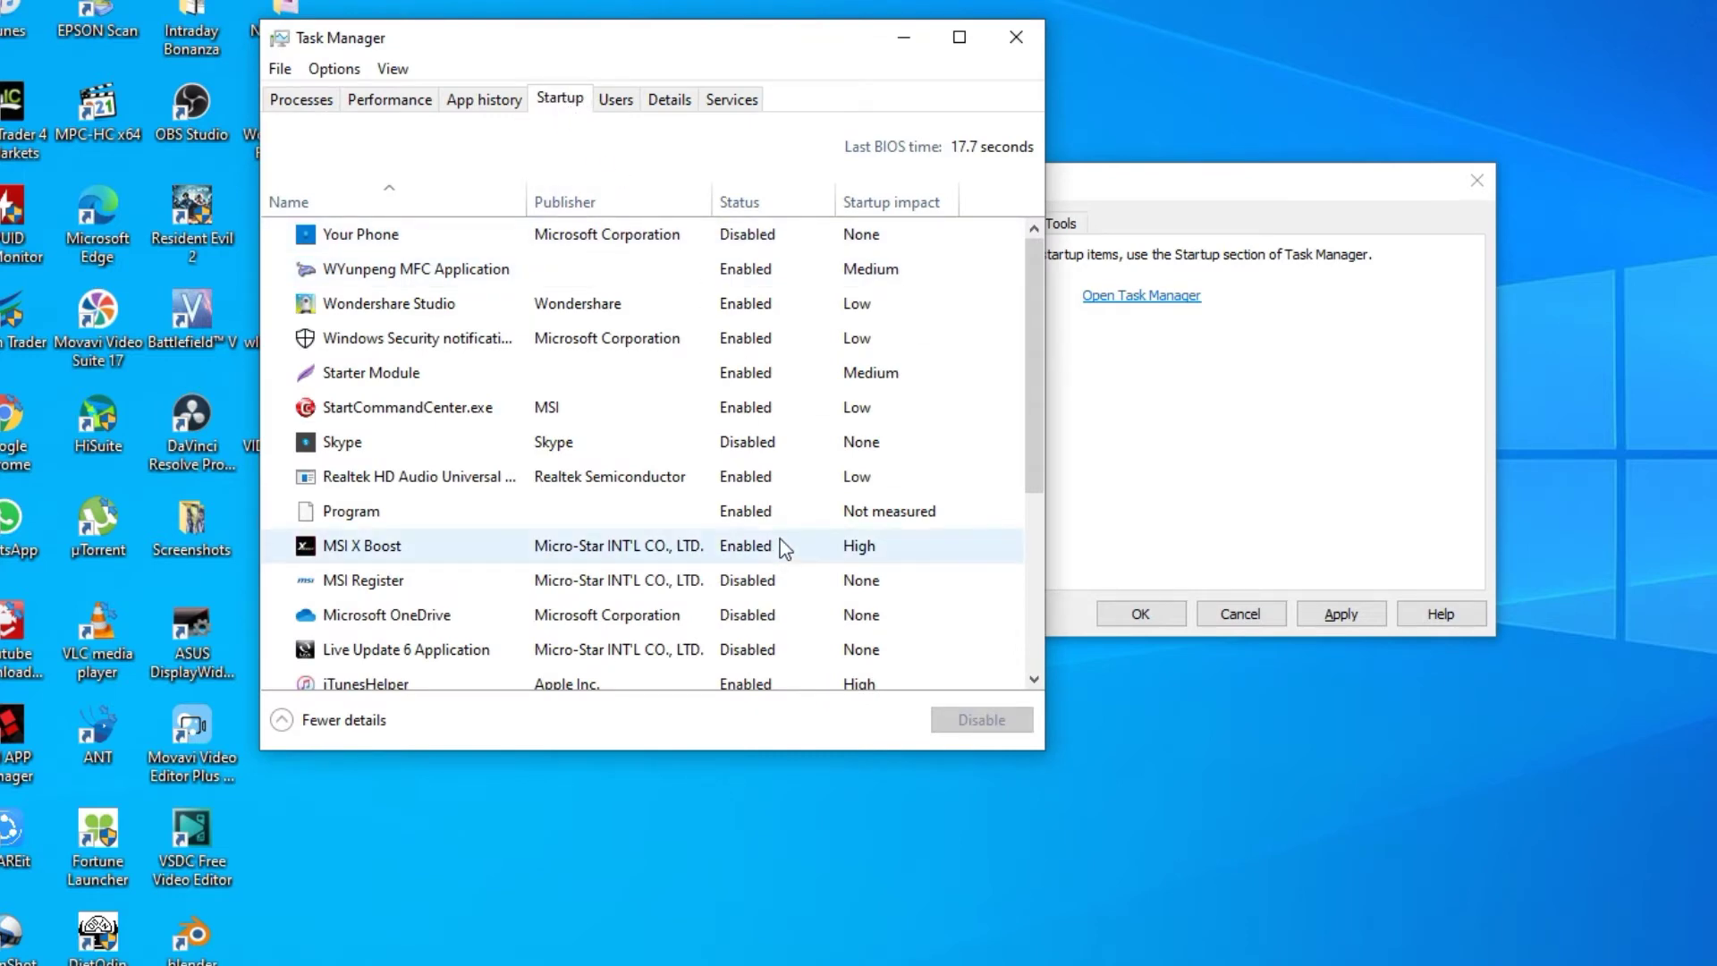
pyautogui.click(623, 318)
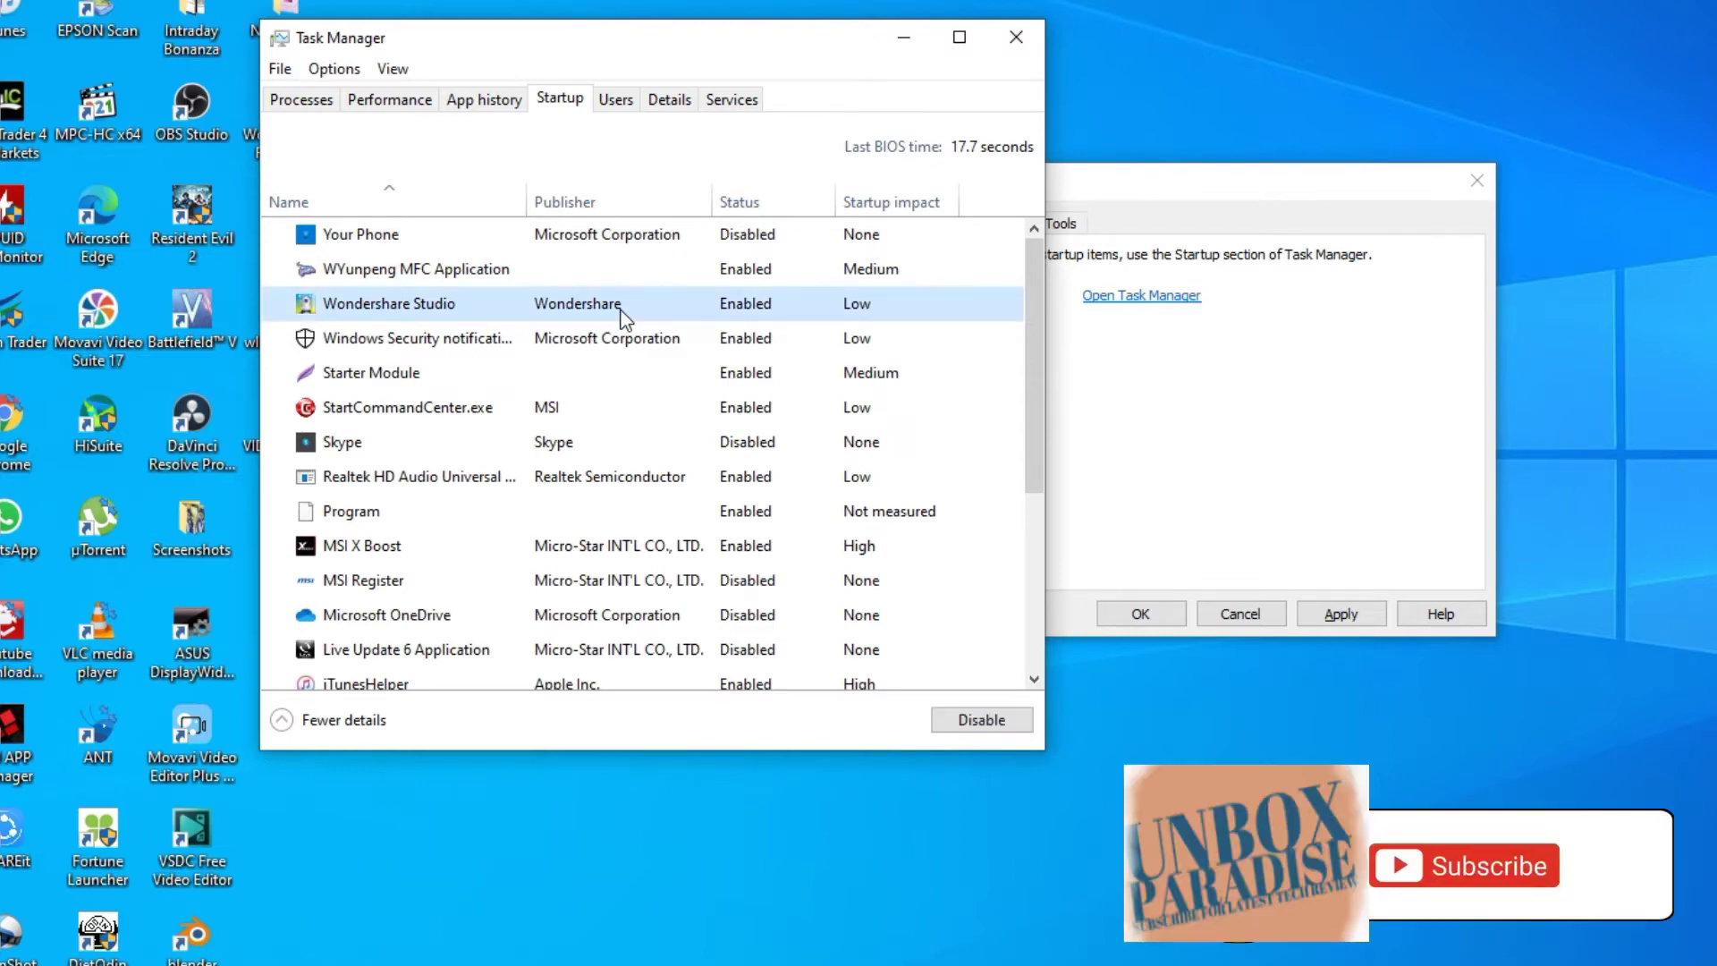
pyautogui.click(965, 720)
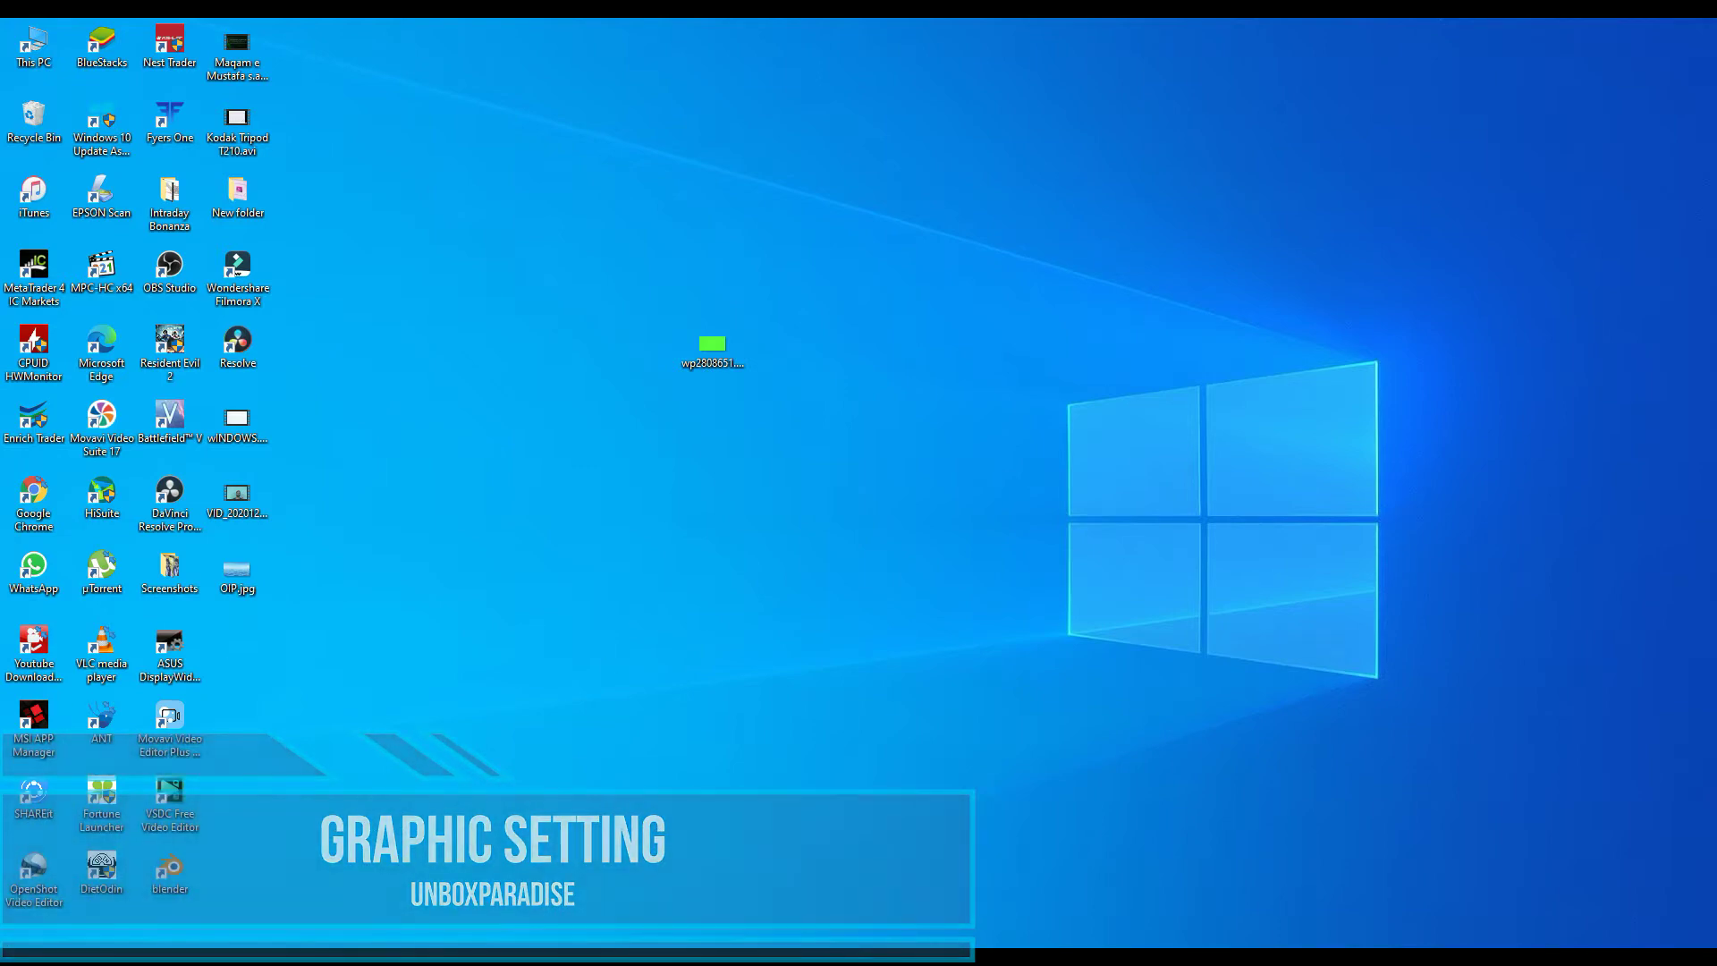
# Step: Open the graphics settings from the system display settings in Windows Settings
pyautogui.press('super')
pyautogui.click(14, 883)
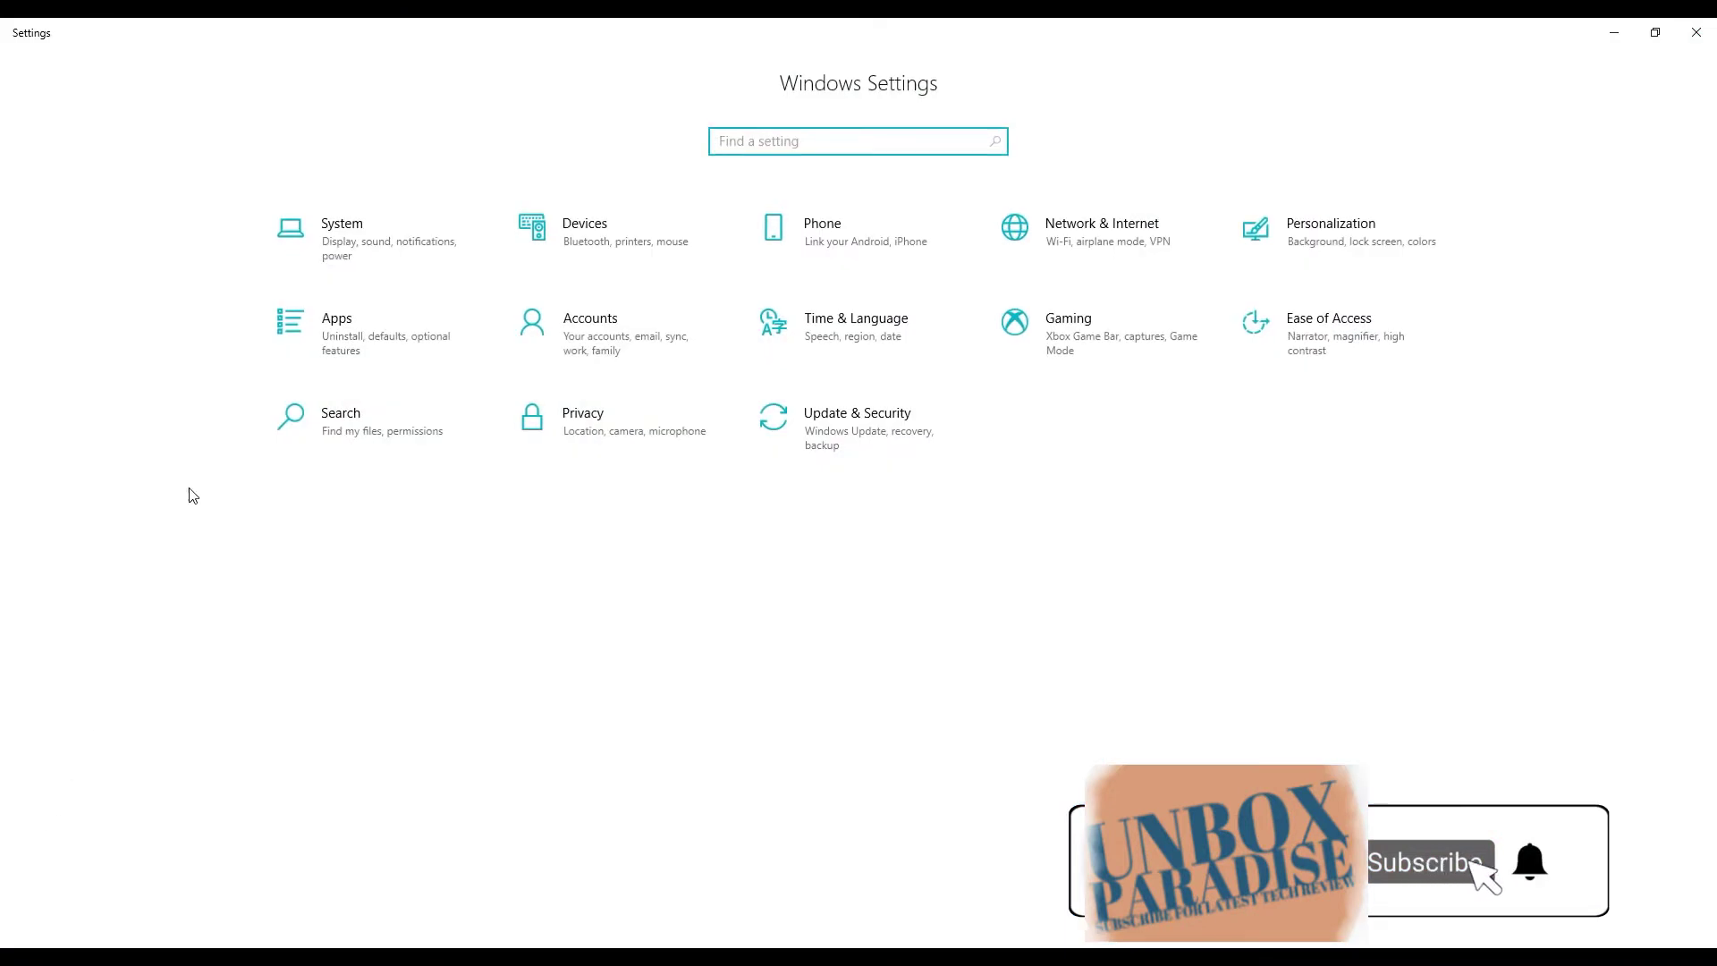
pyautogui.click(386, 228)
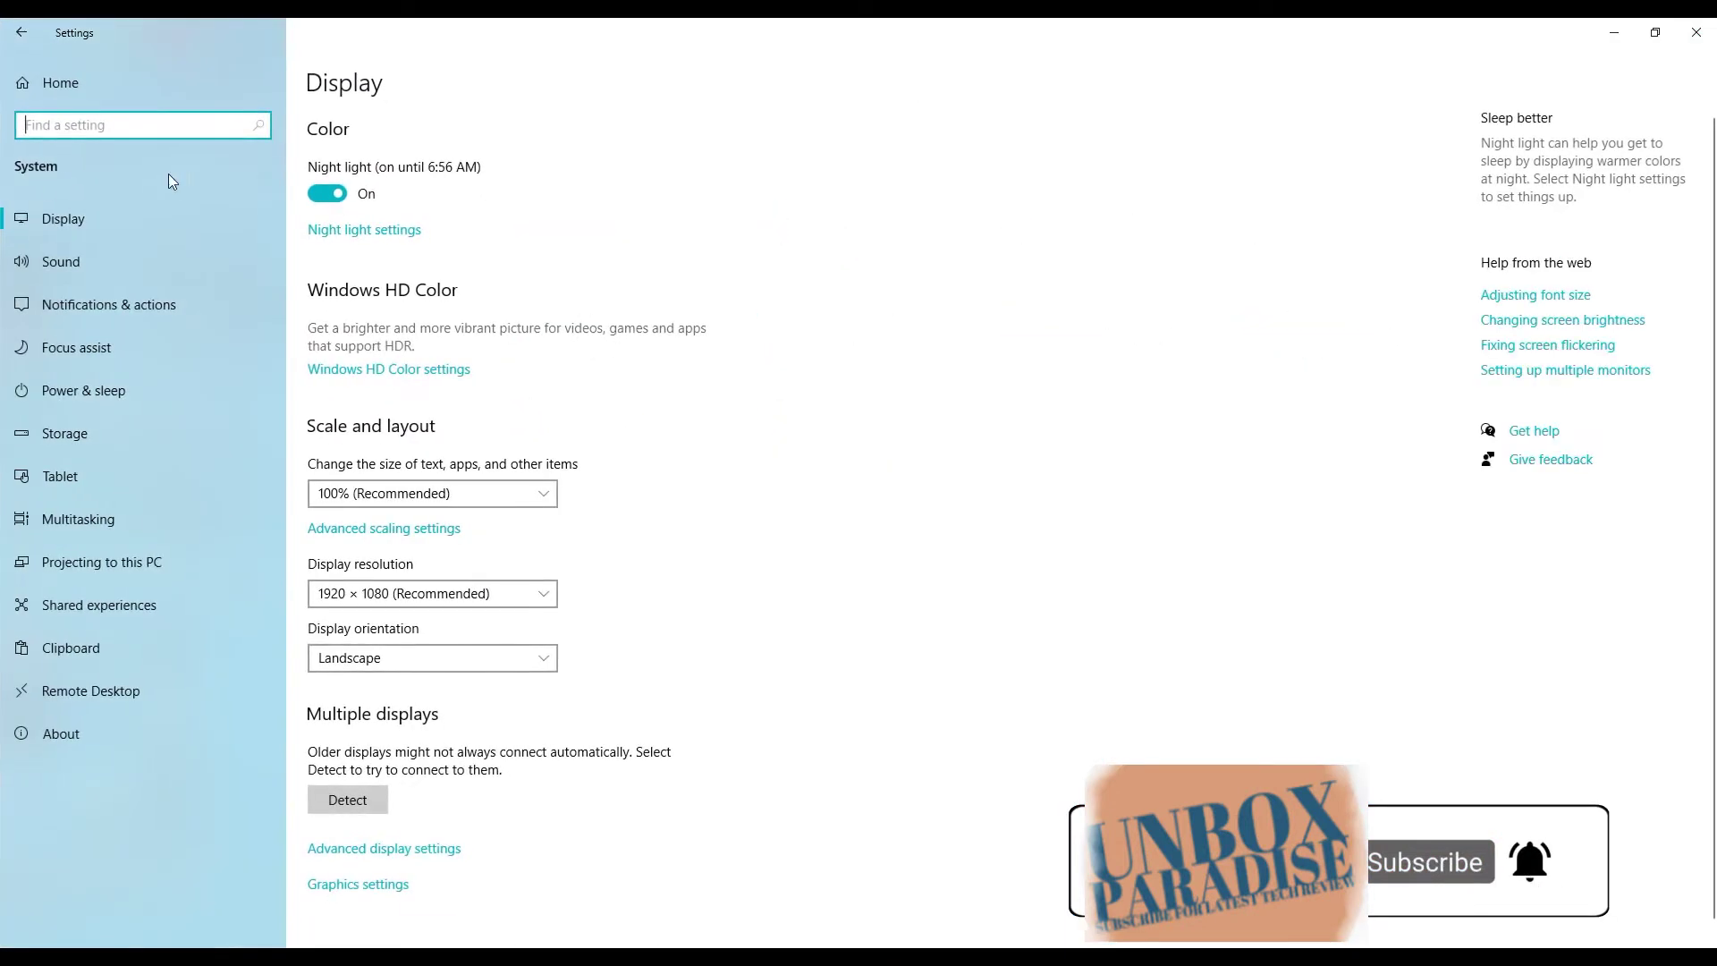
pyautogui.click(63, 231)
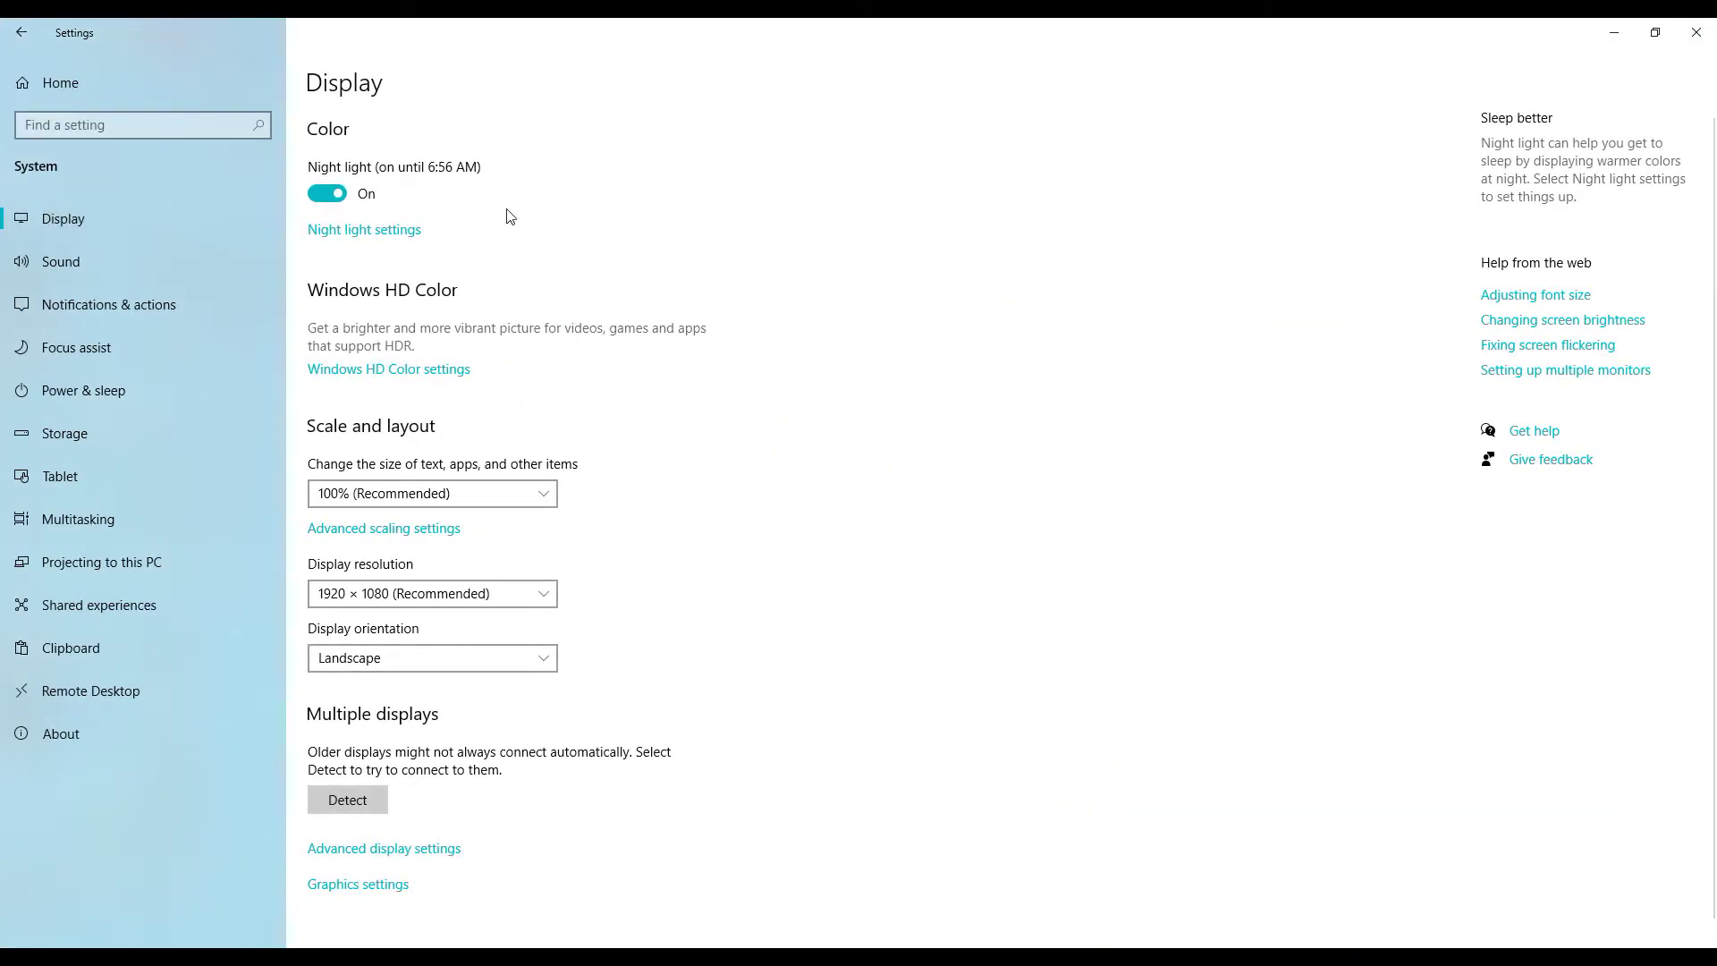
pyautogui.click(358, 887)
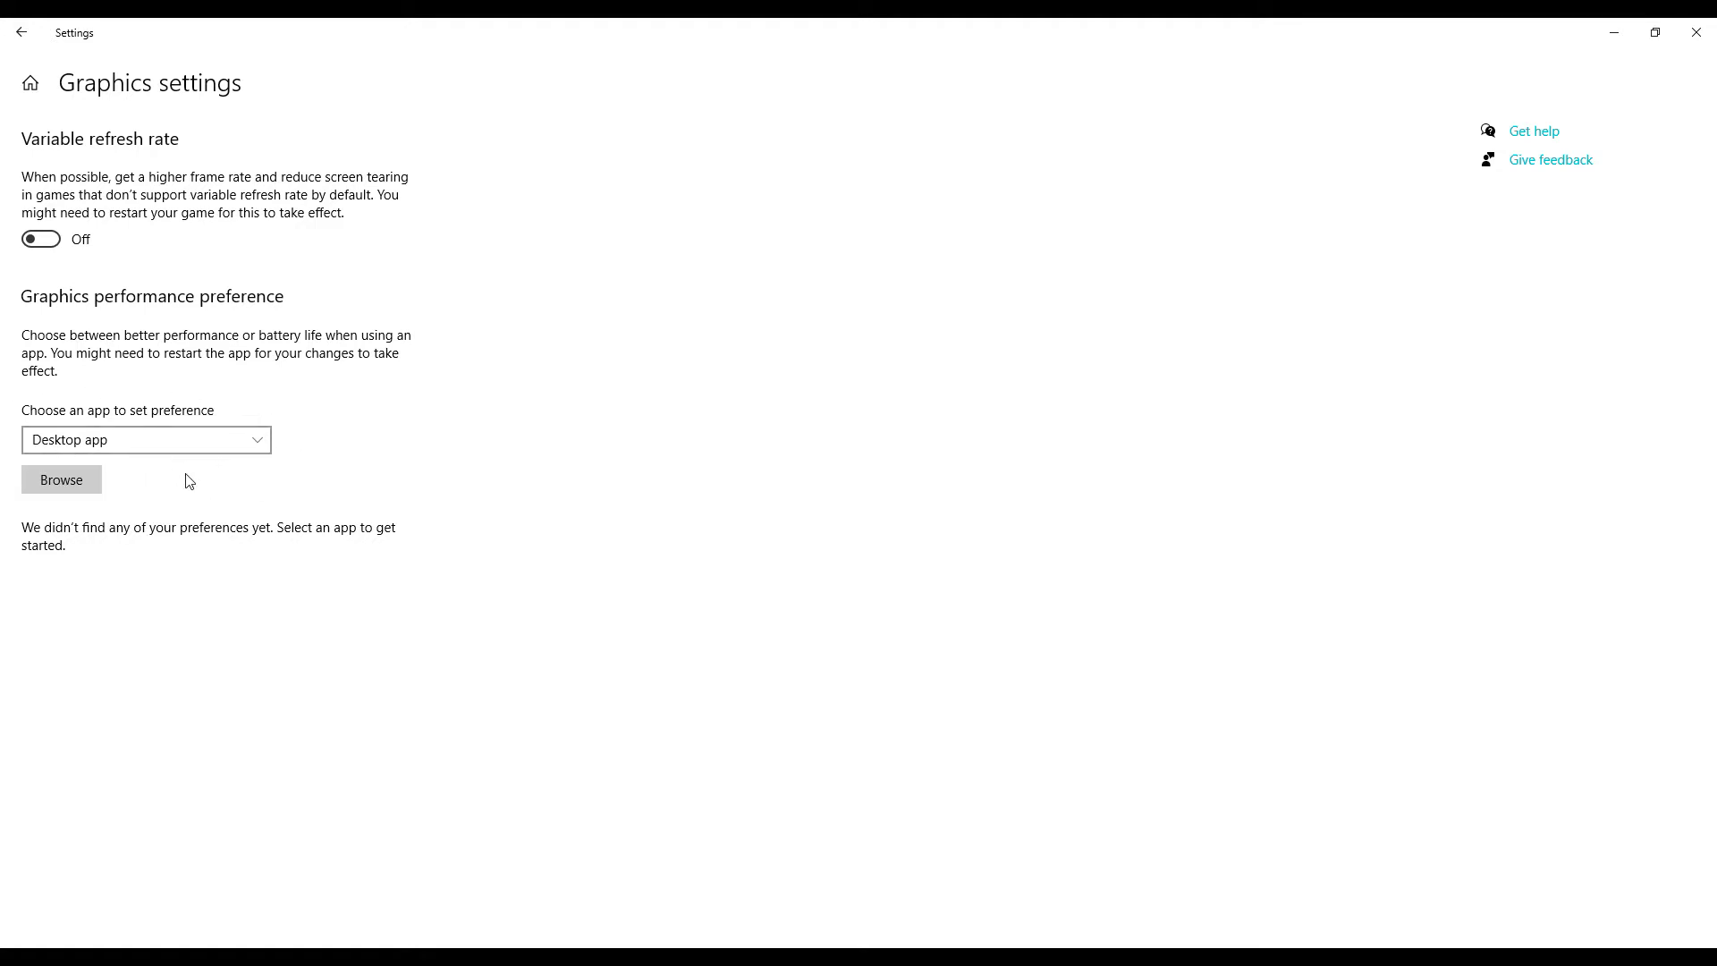
# Step: Add VideoEditorPlus.exe from C:\Program Files (x86)\Movavi Video Suite 17 to the graphics preferences and choose High performance for it
pyautogui.click(60, 490)
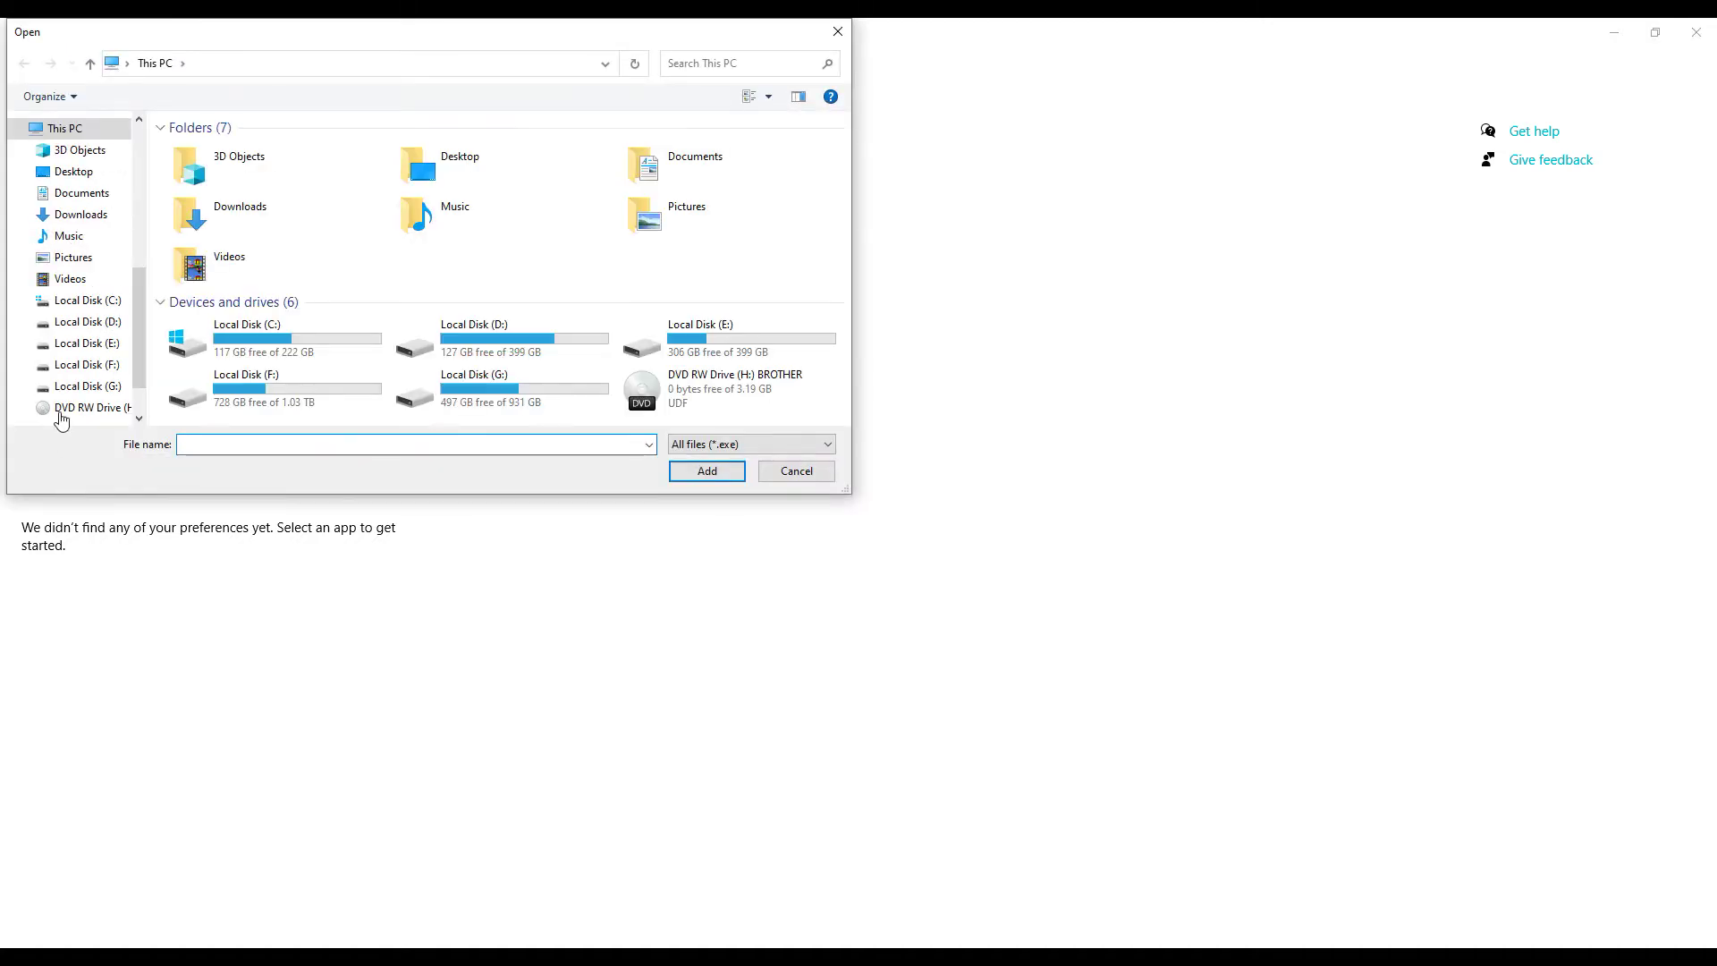
pyautogui.doubleClick(243, 351)
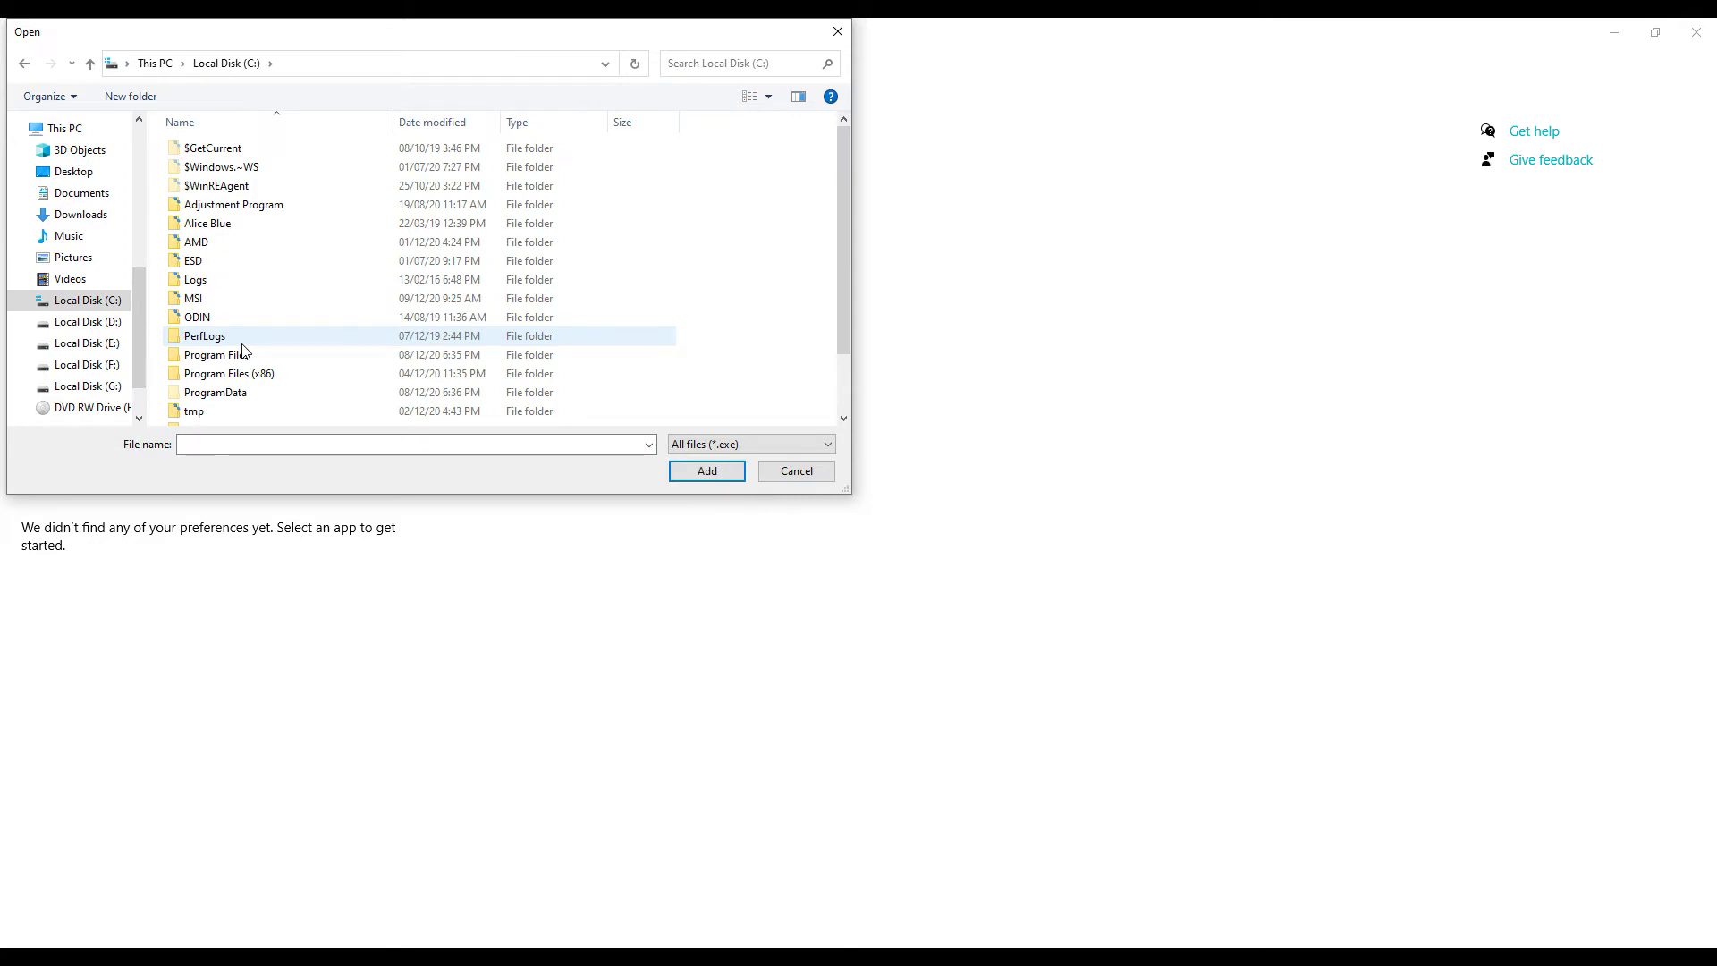
pyautogui.doubleClick(202, 376)
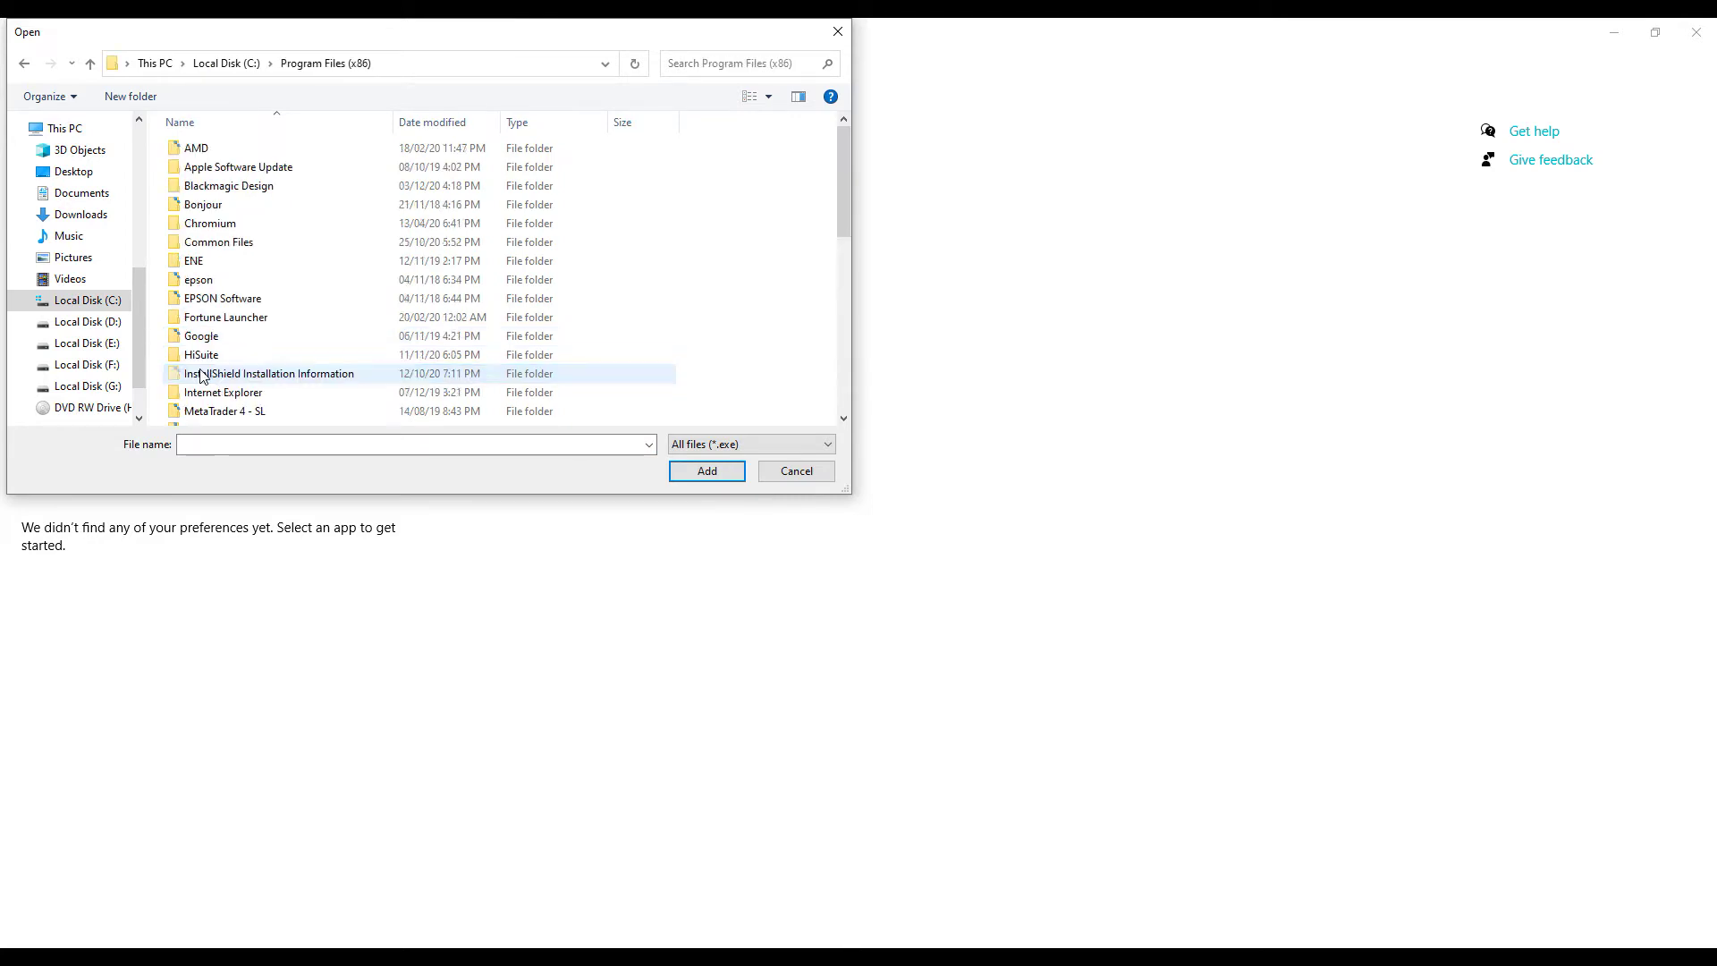
pyautogui.scroll(-2, 230, 330)
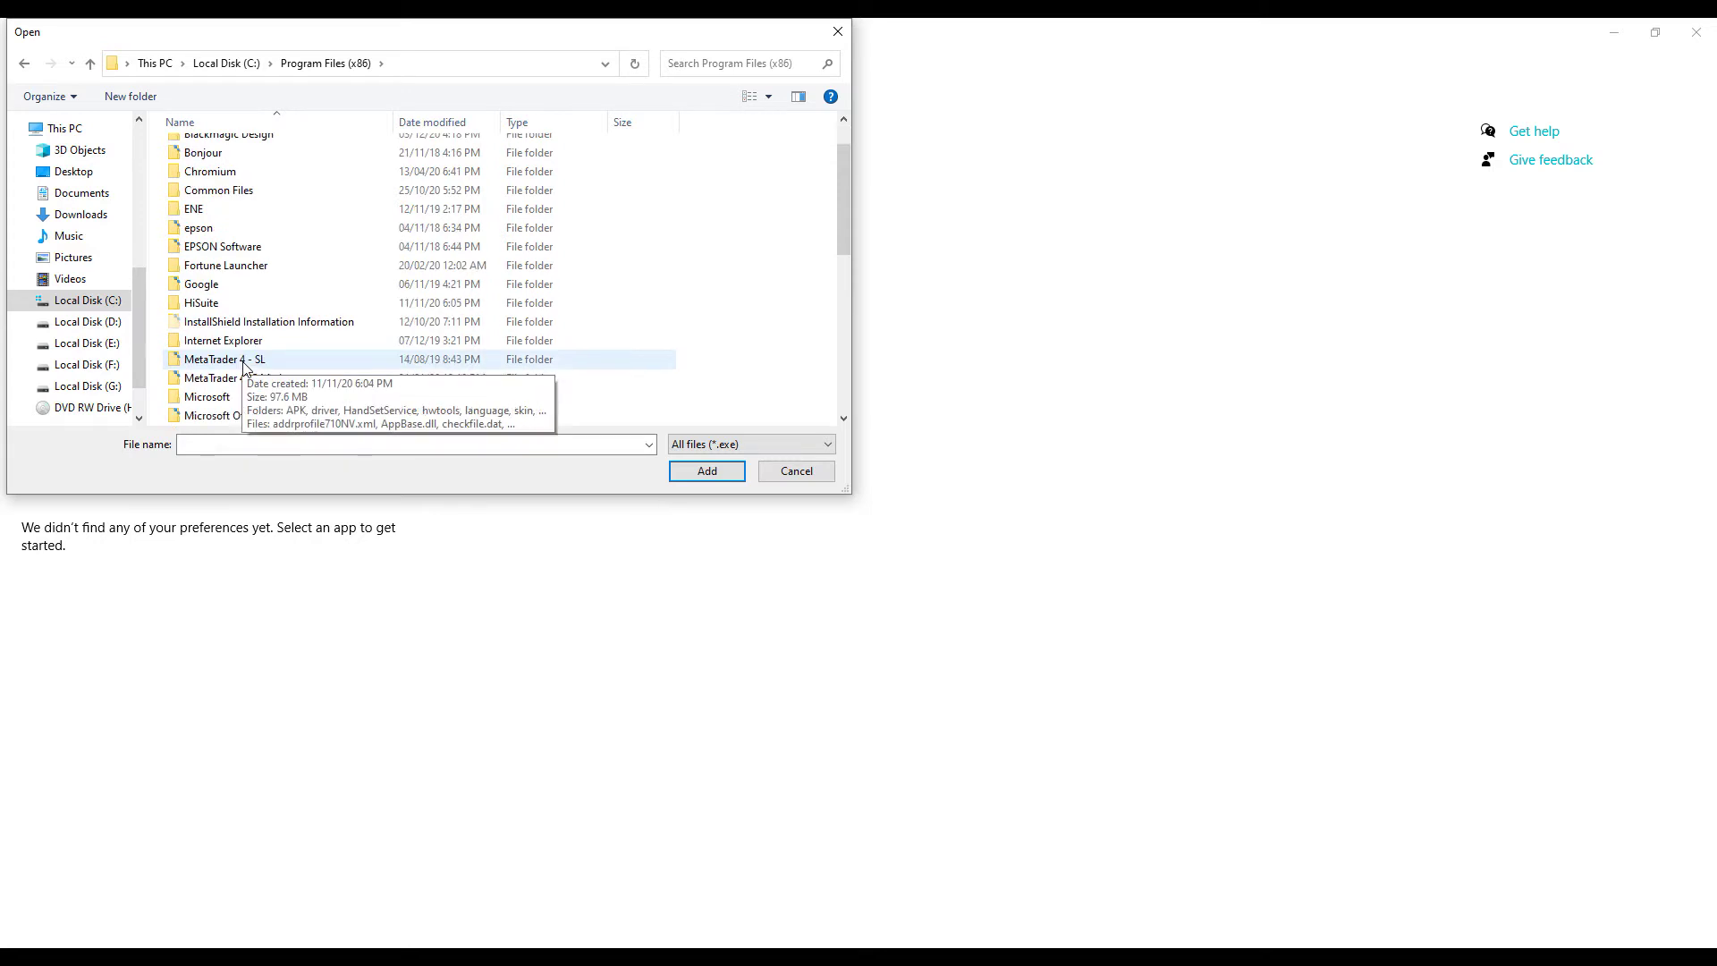
pyautogui.scroll(-1, 243, 366)
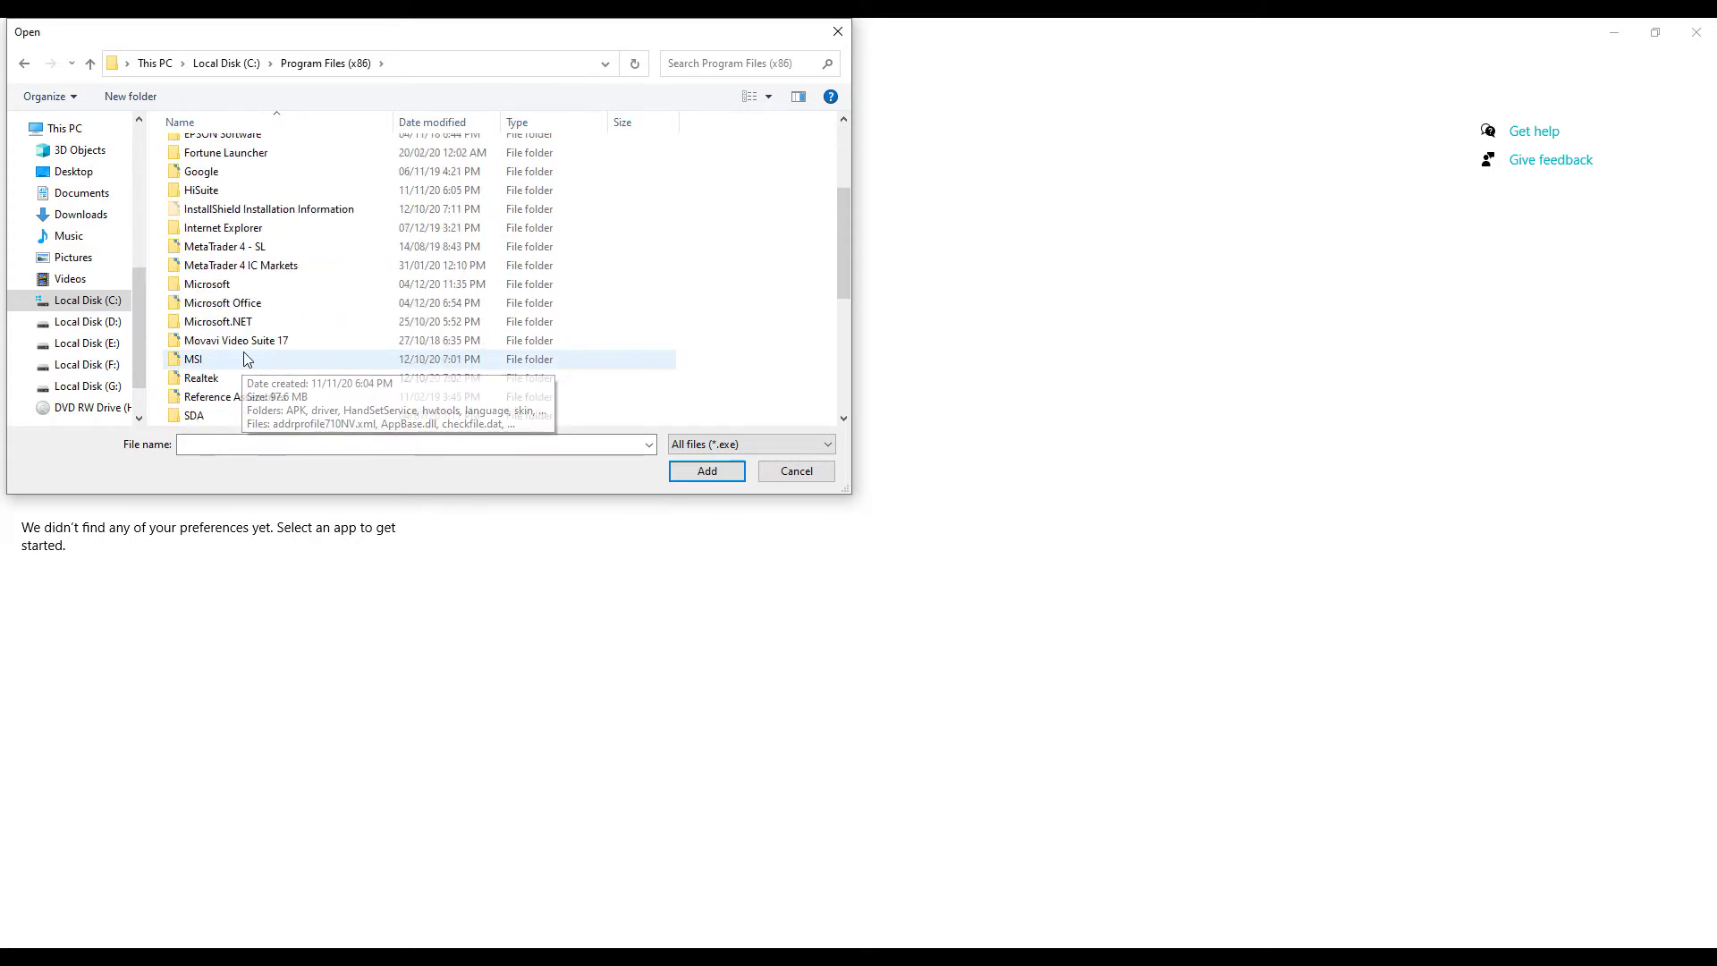
pyautogui.doubleClick(249, 347)
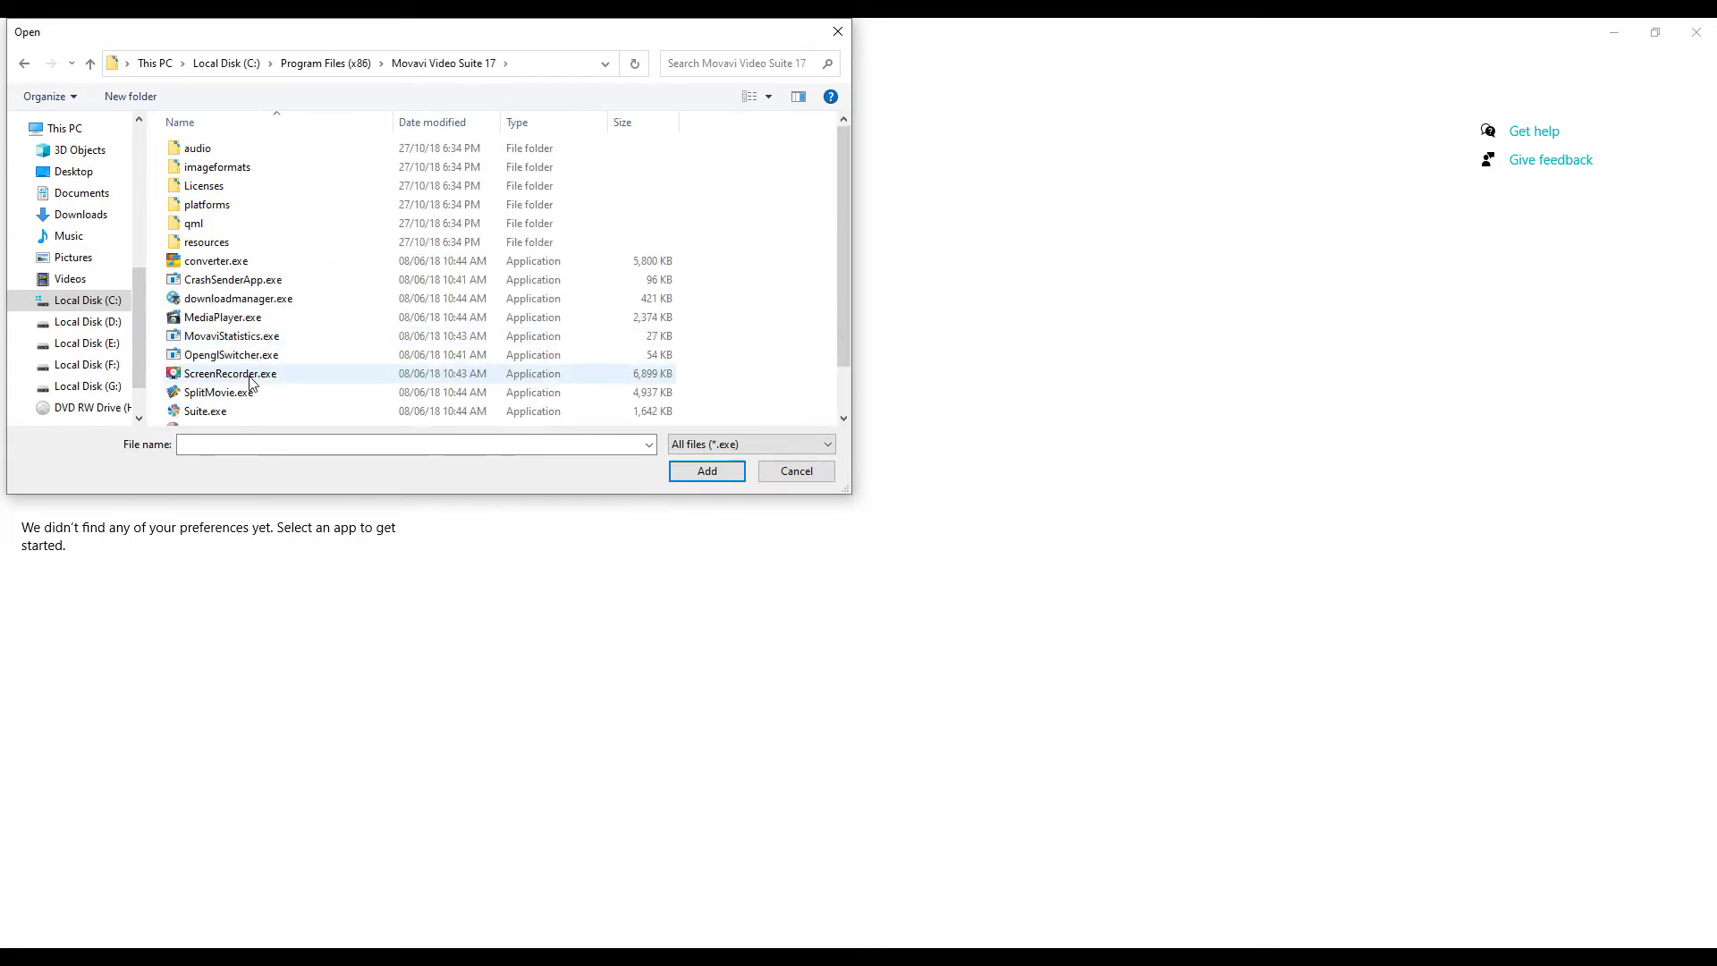
pyautogui.scroll(-1, 249, 382)
pyautogui.doubleClick(248, 415)
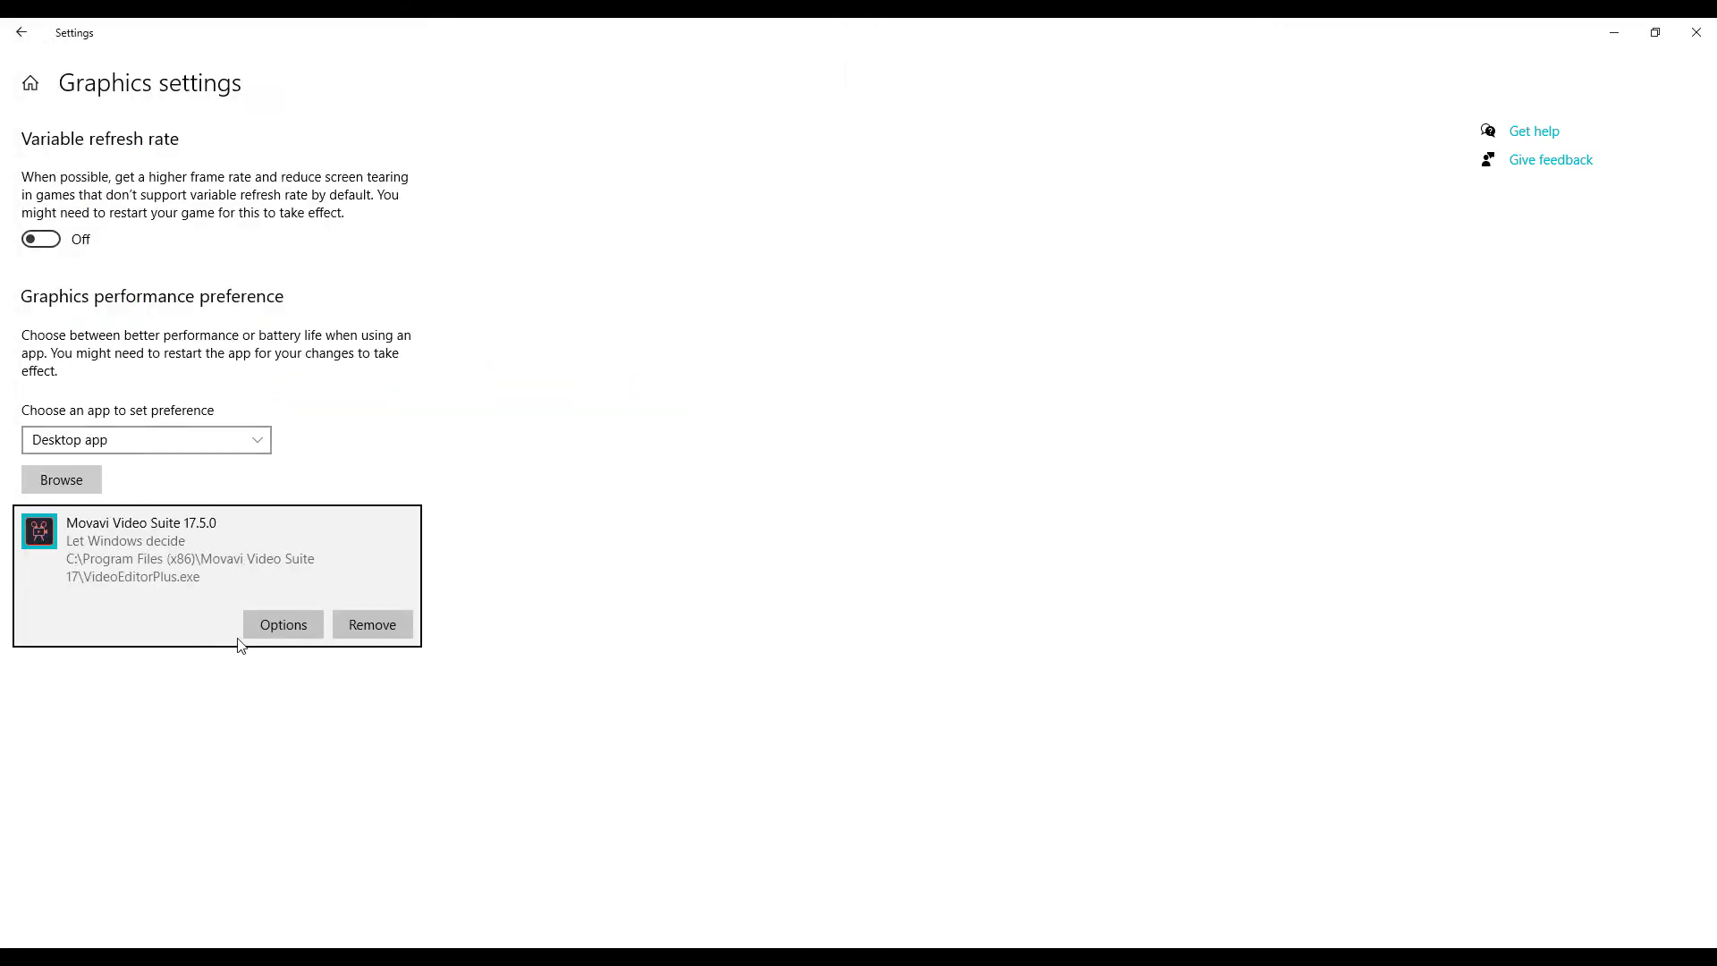
pyautogui.click(265, 625)
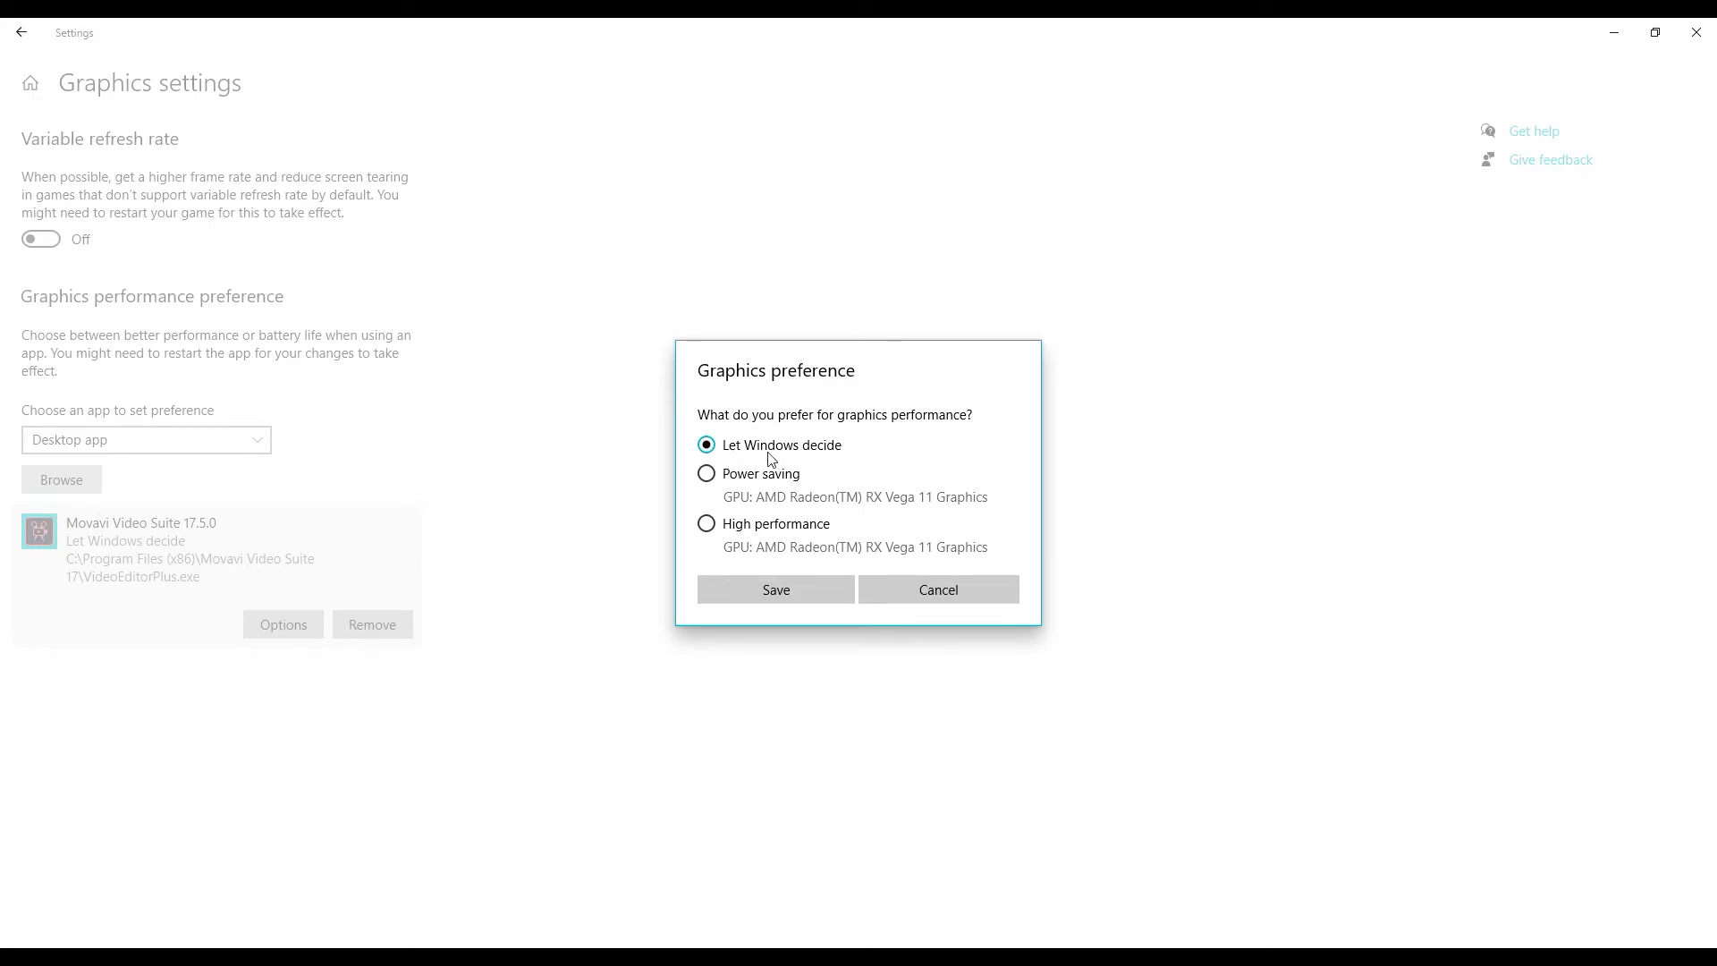
pyautogui.click(706, 527)
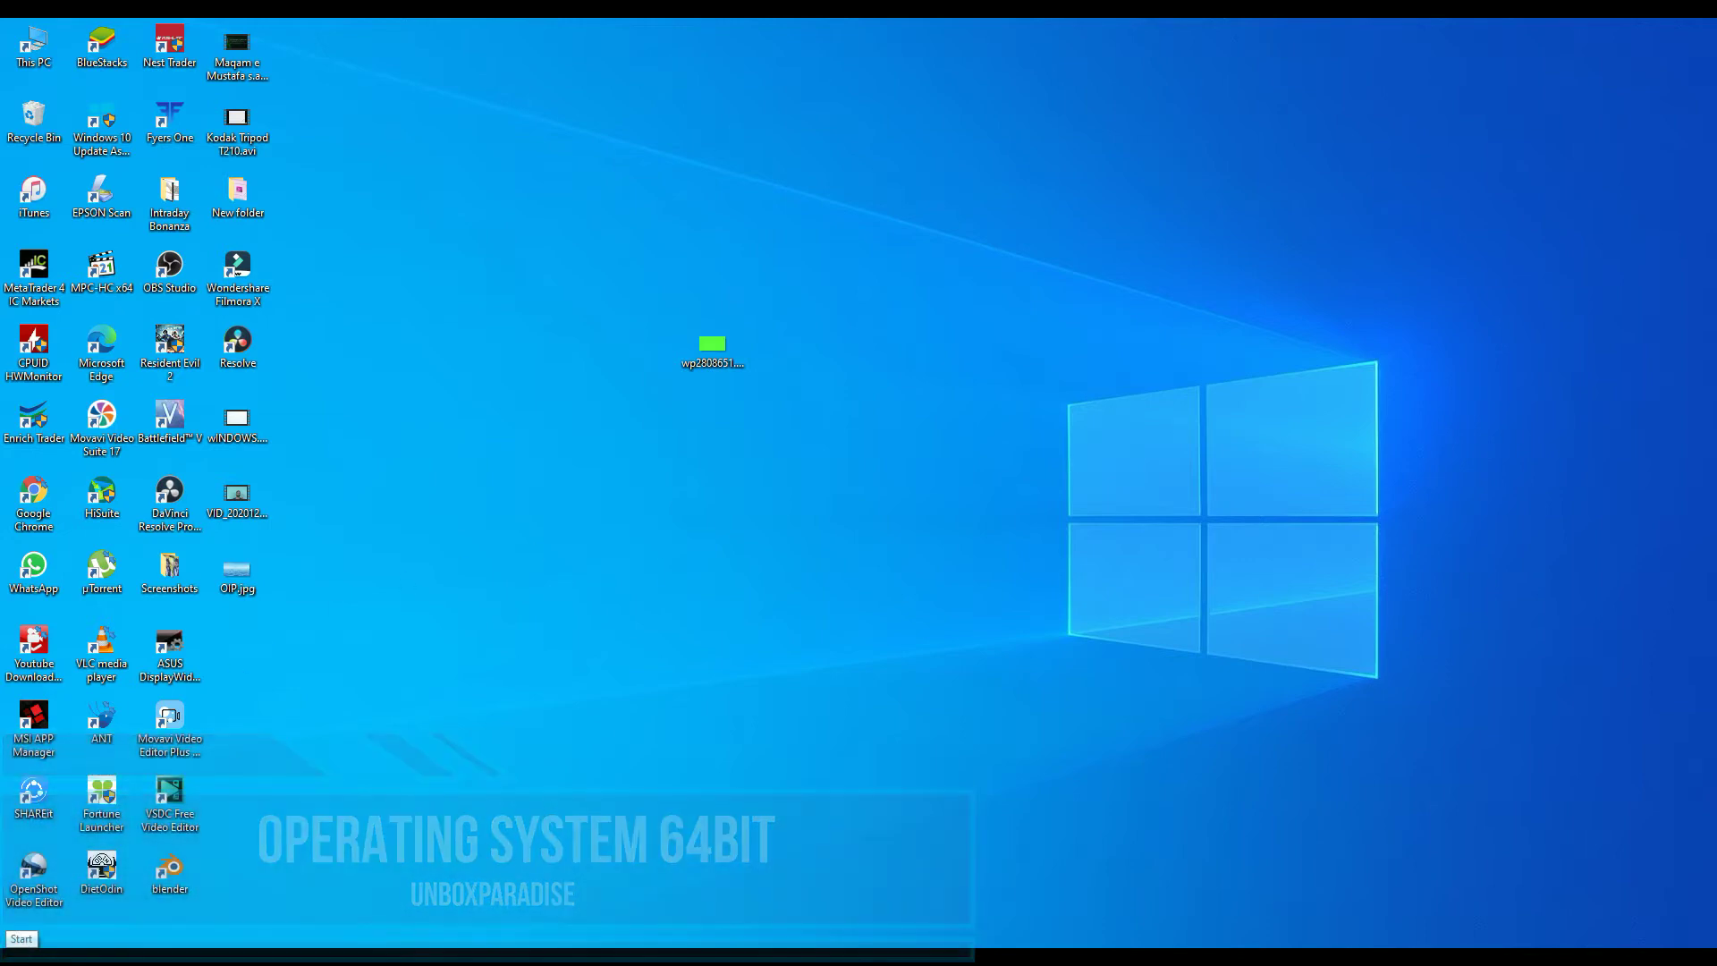
# Step: Open the system's About page in Windows Settings and check the system type in the device specifications
pyautogui.click(21, 955)
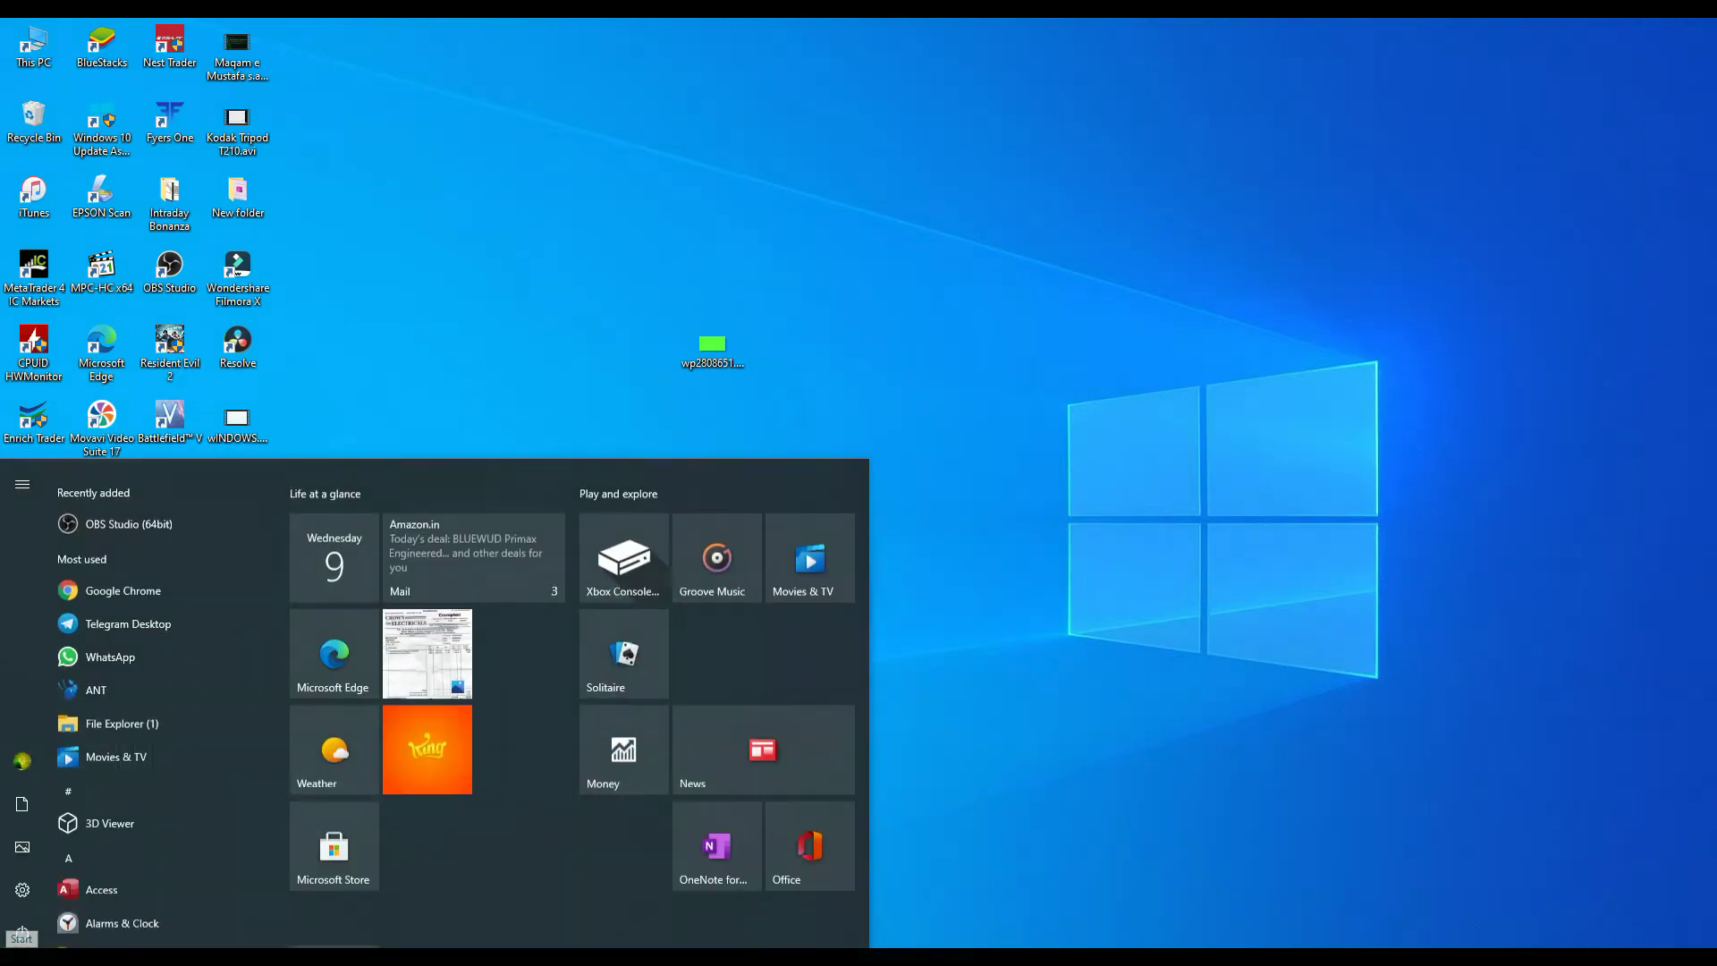
pyautogui.click(21, 884)
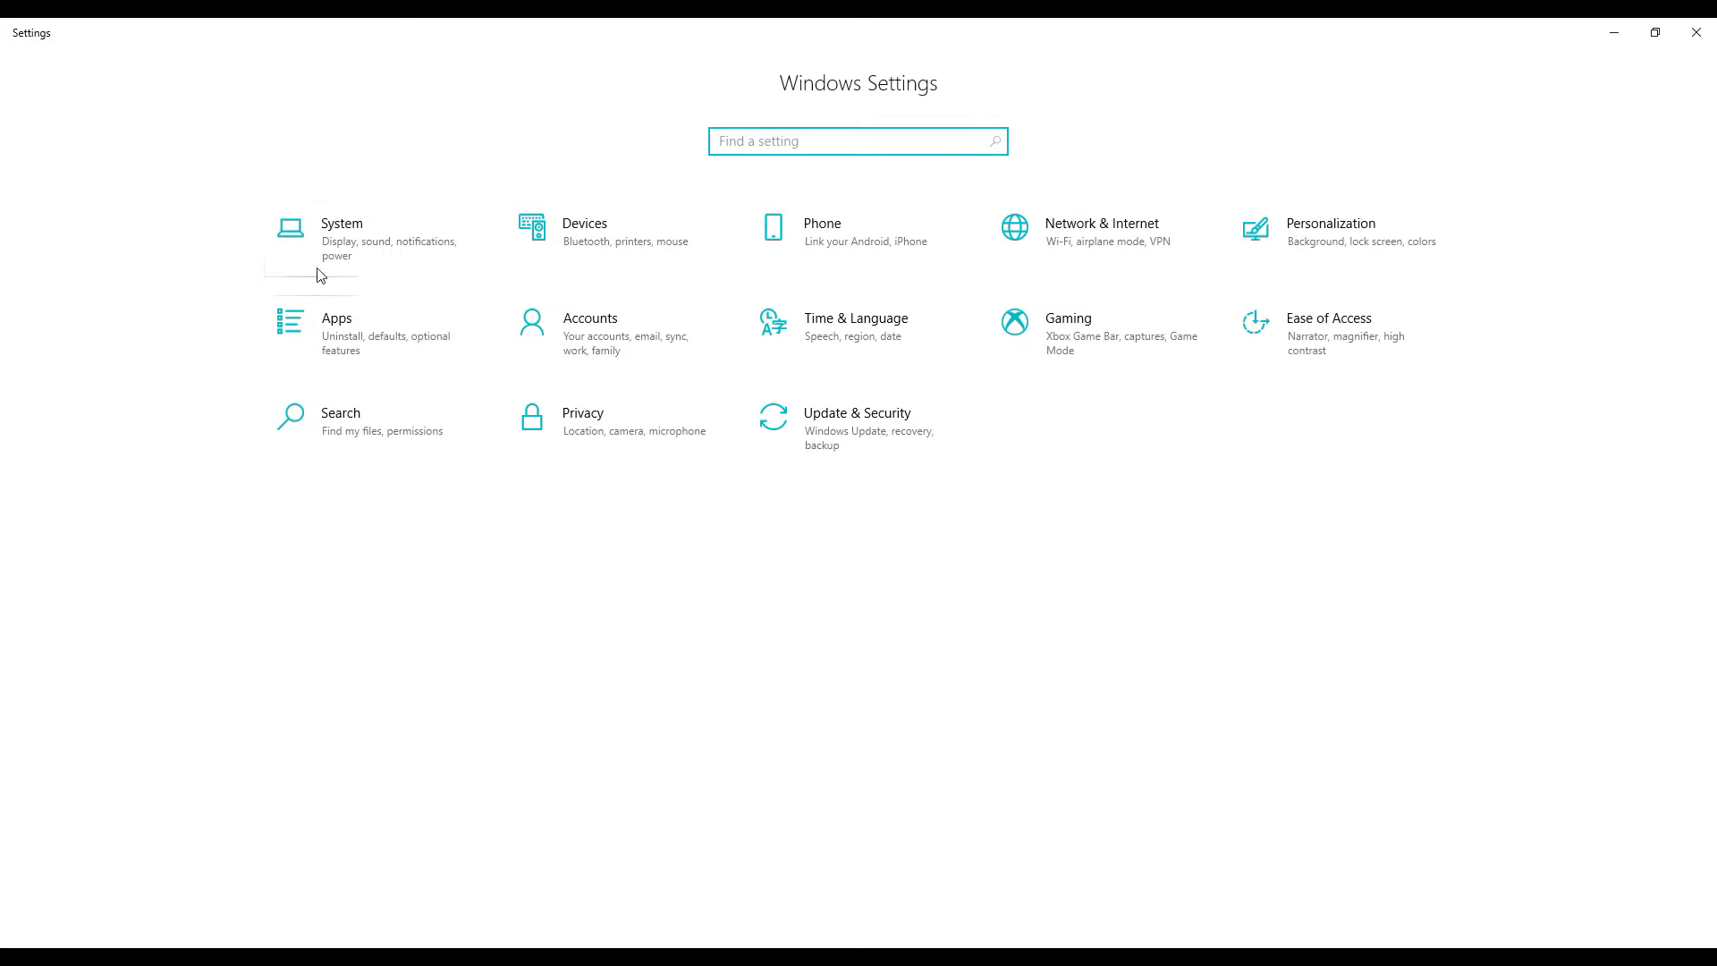
pyautogui.click(338, 245)
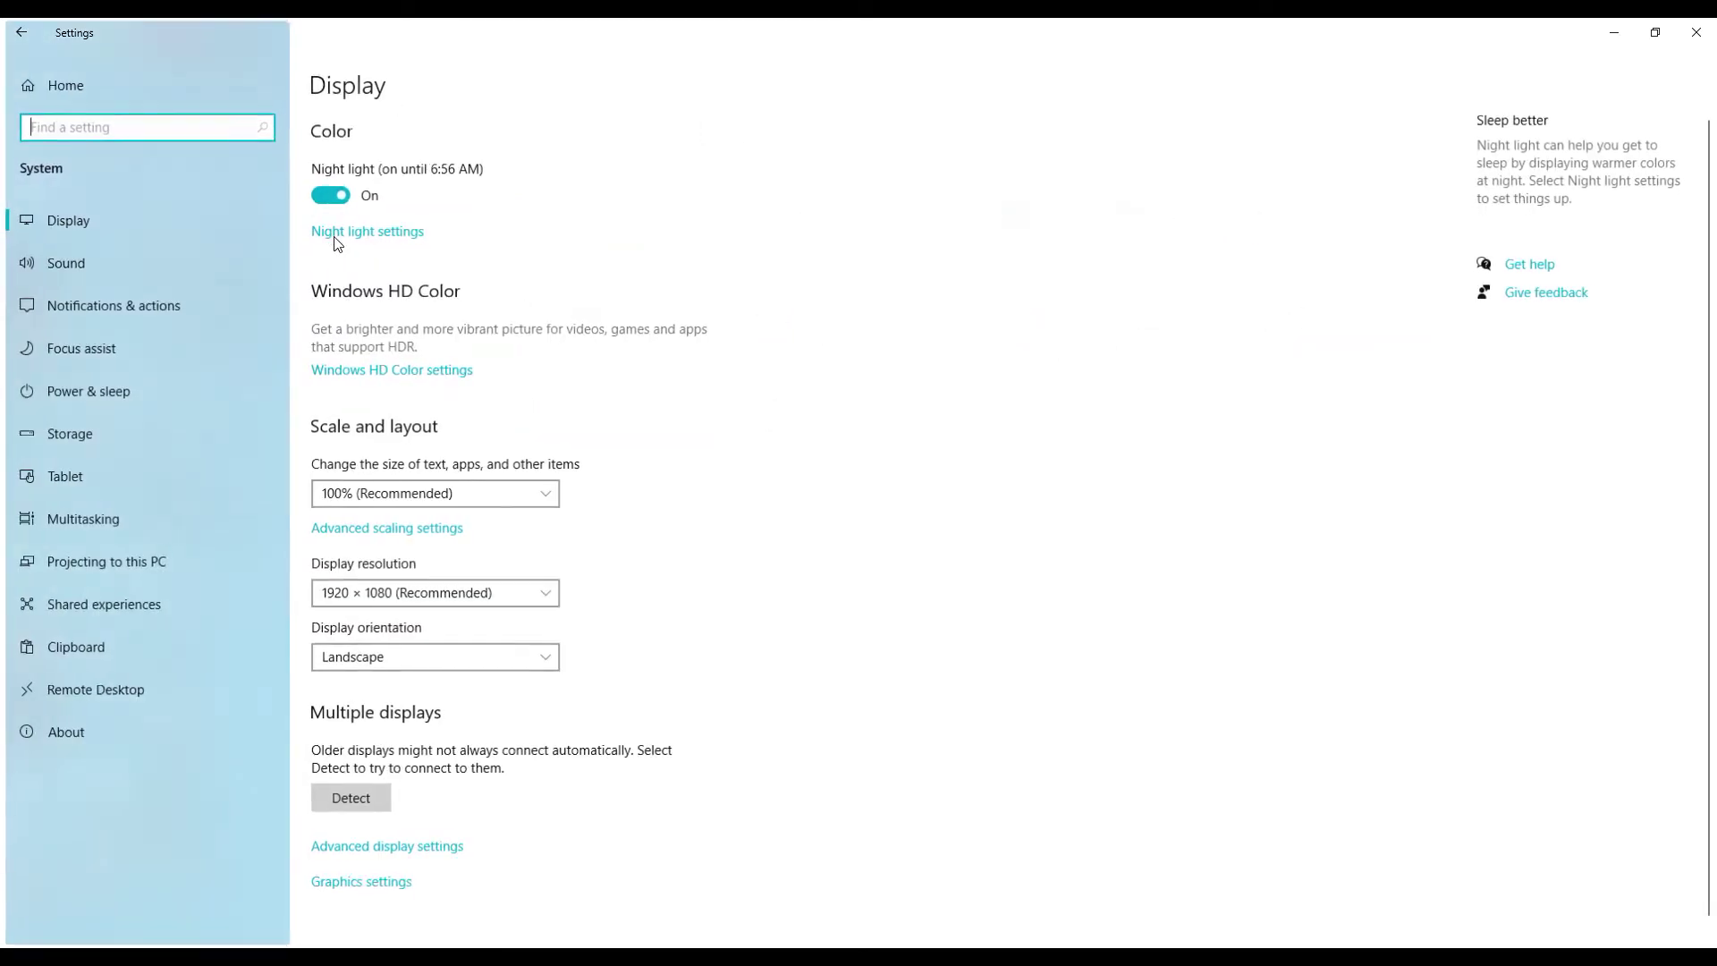
pyautogui.click(91, 746)
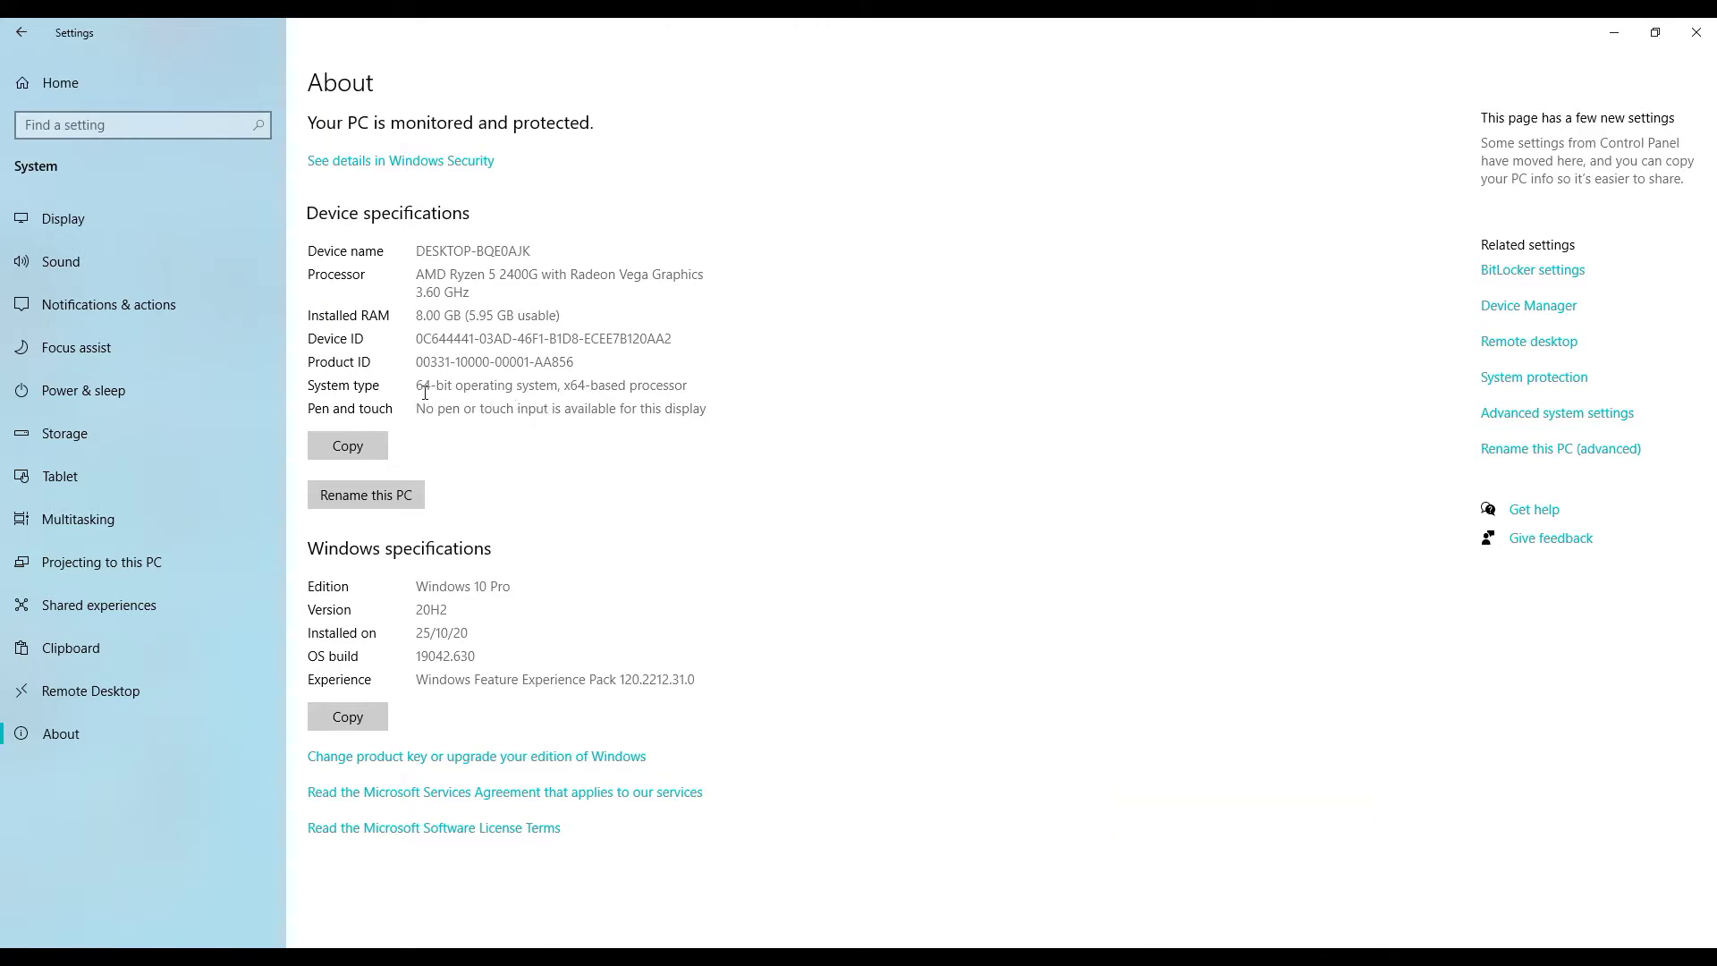
pyautogui.moveTo(418, 389); pyautogui.dragTo(693, 394)
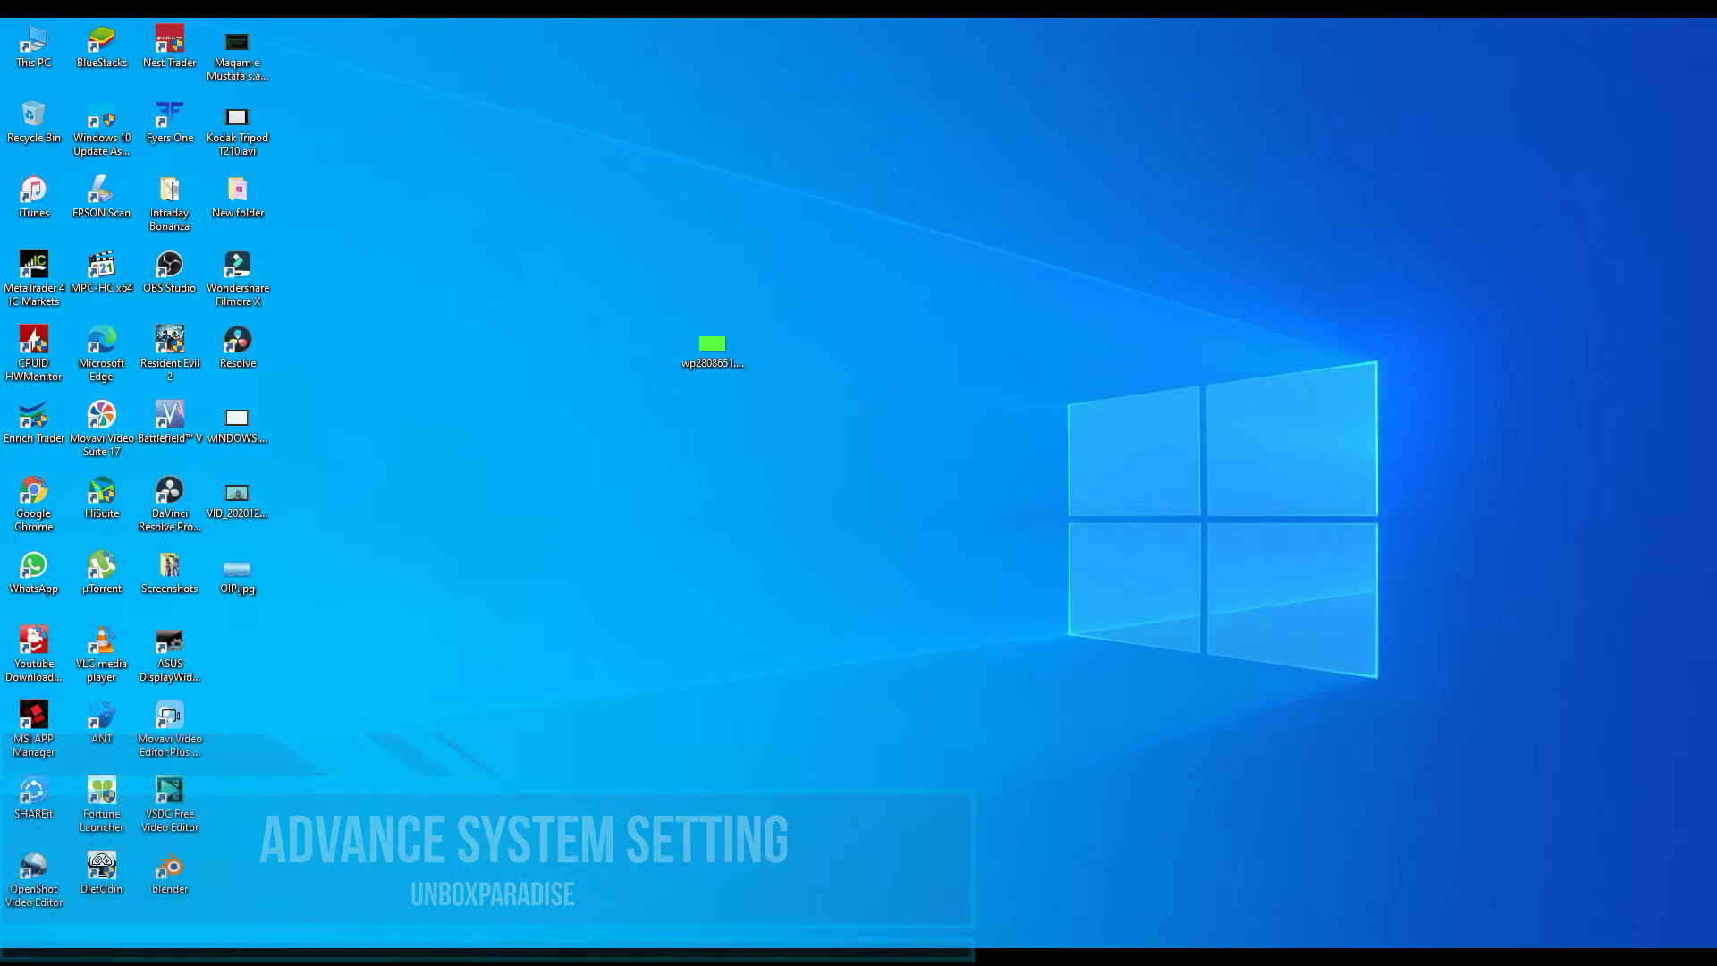
# Step: Open the advanced system settings from the system's About page in Windows Settings
pyautogui.press('super')
pyautogui.click(16, 890)
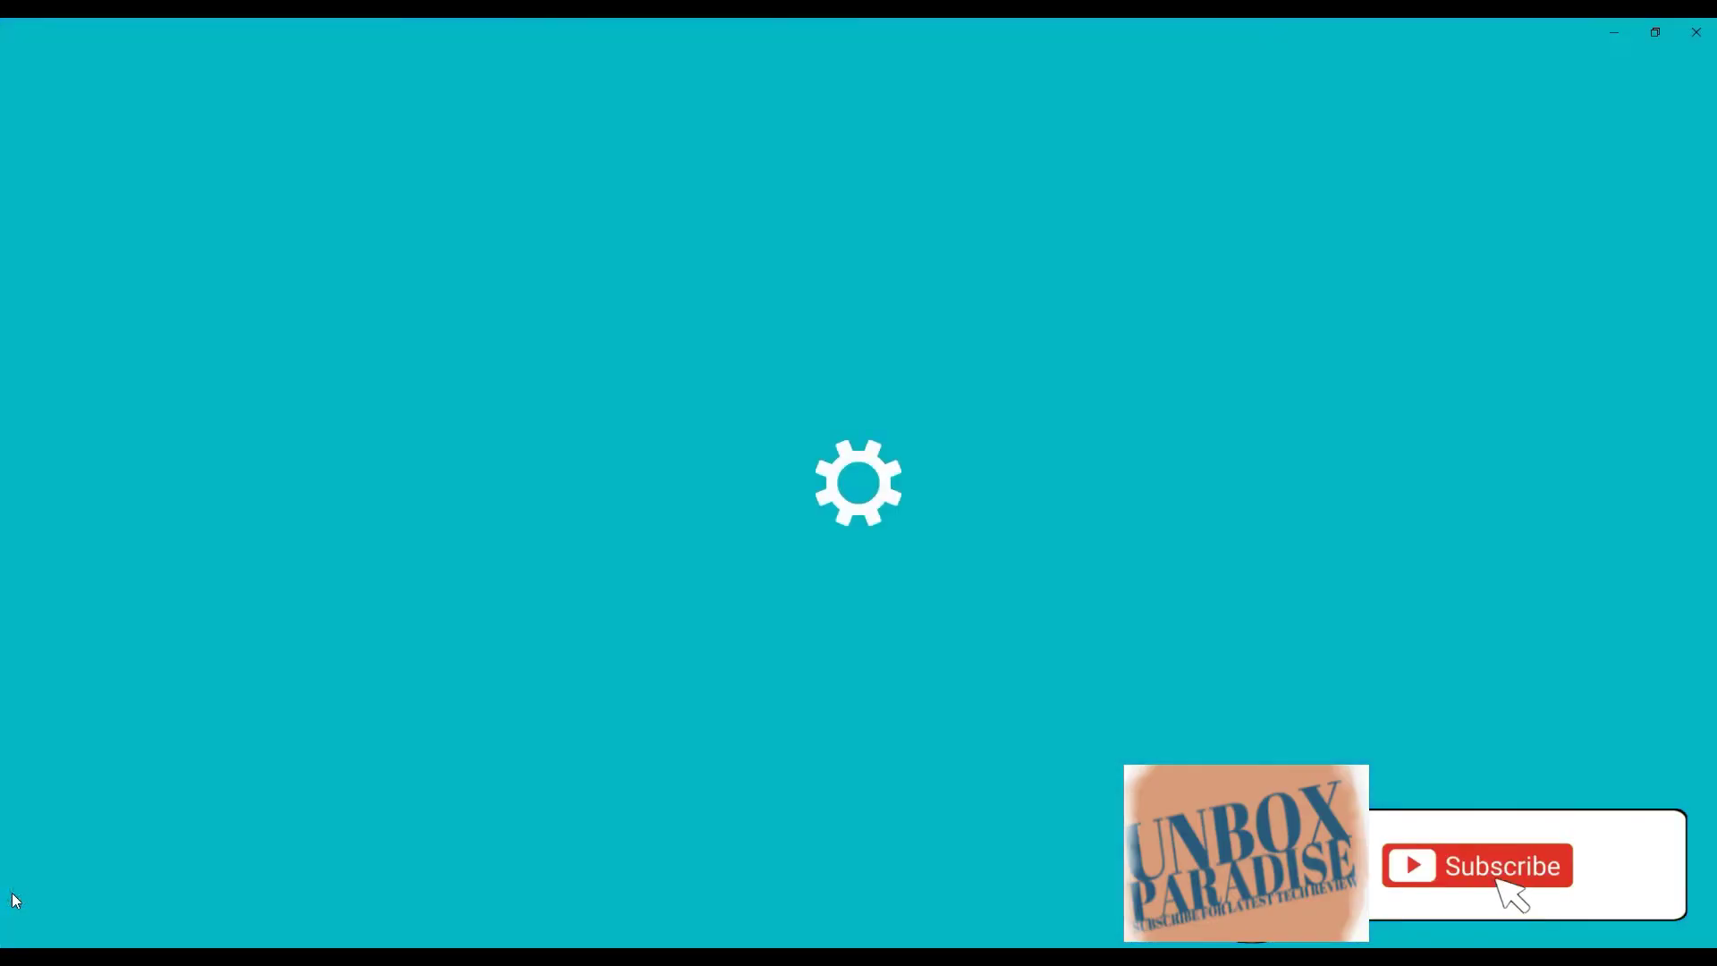
pyautogui.click(378, 254)
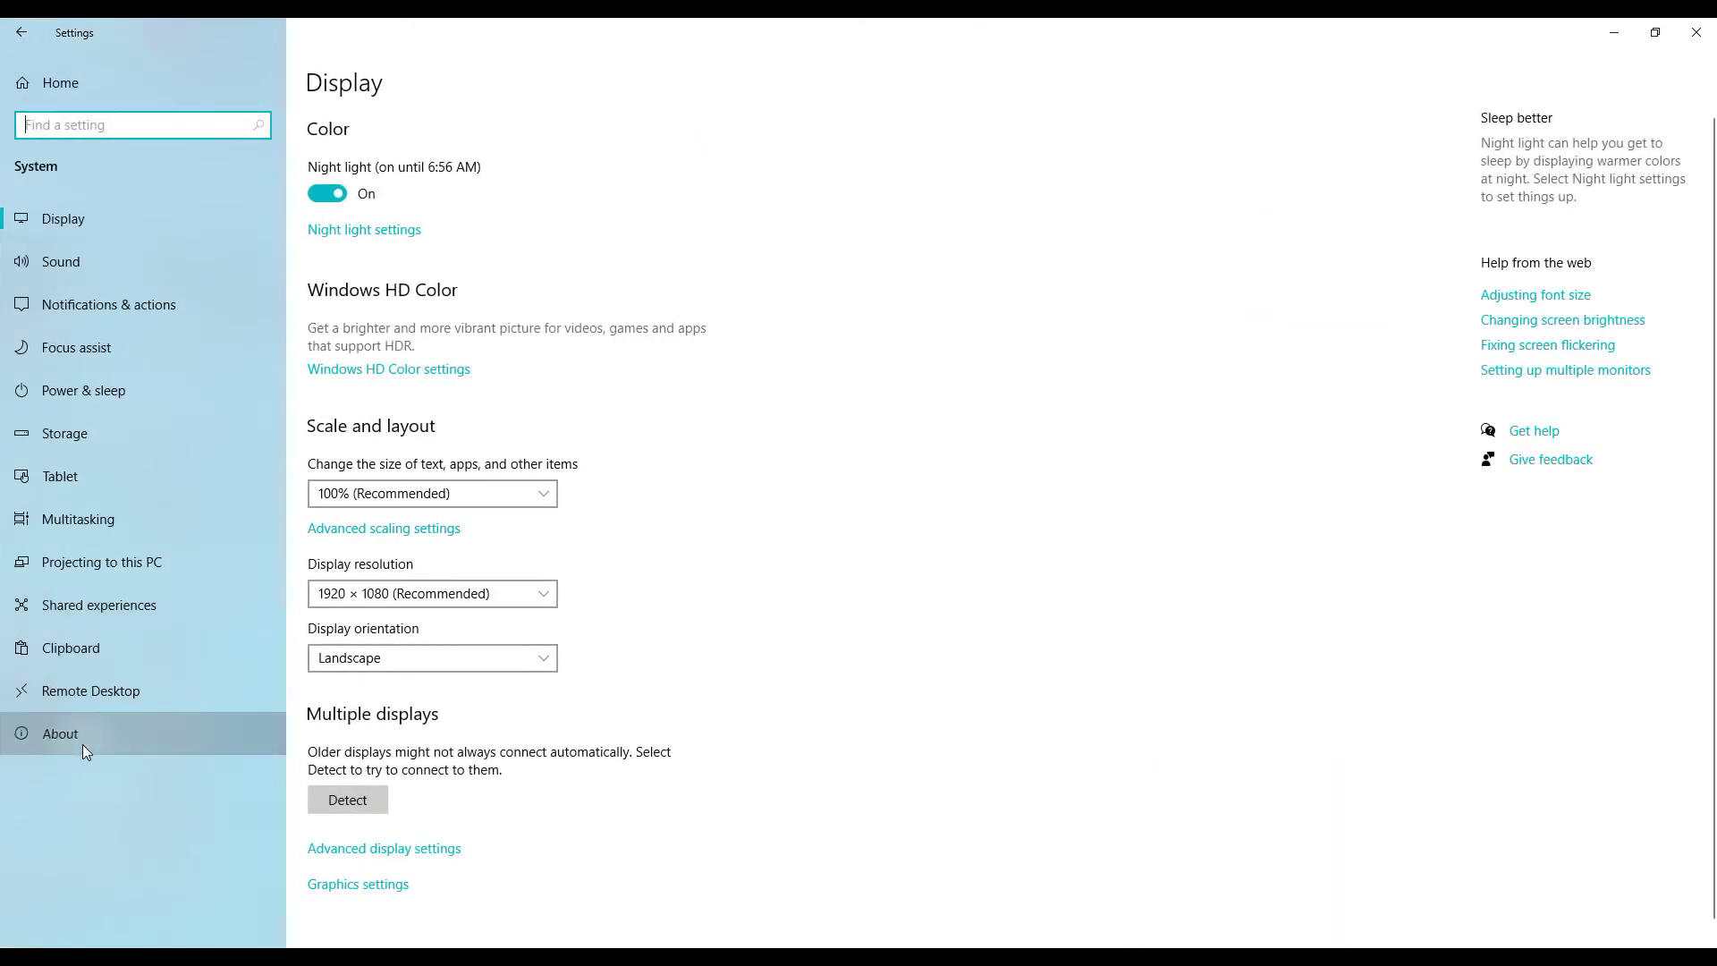
pyautogui.click(82, 745)
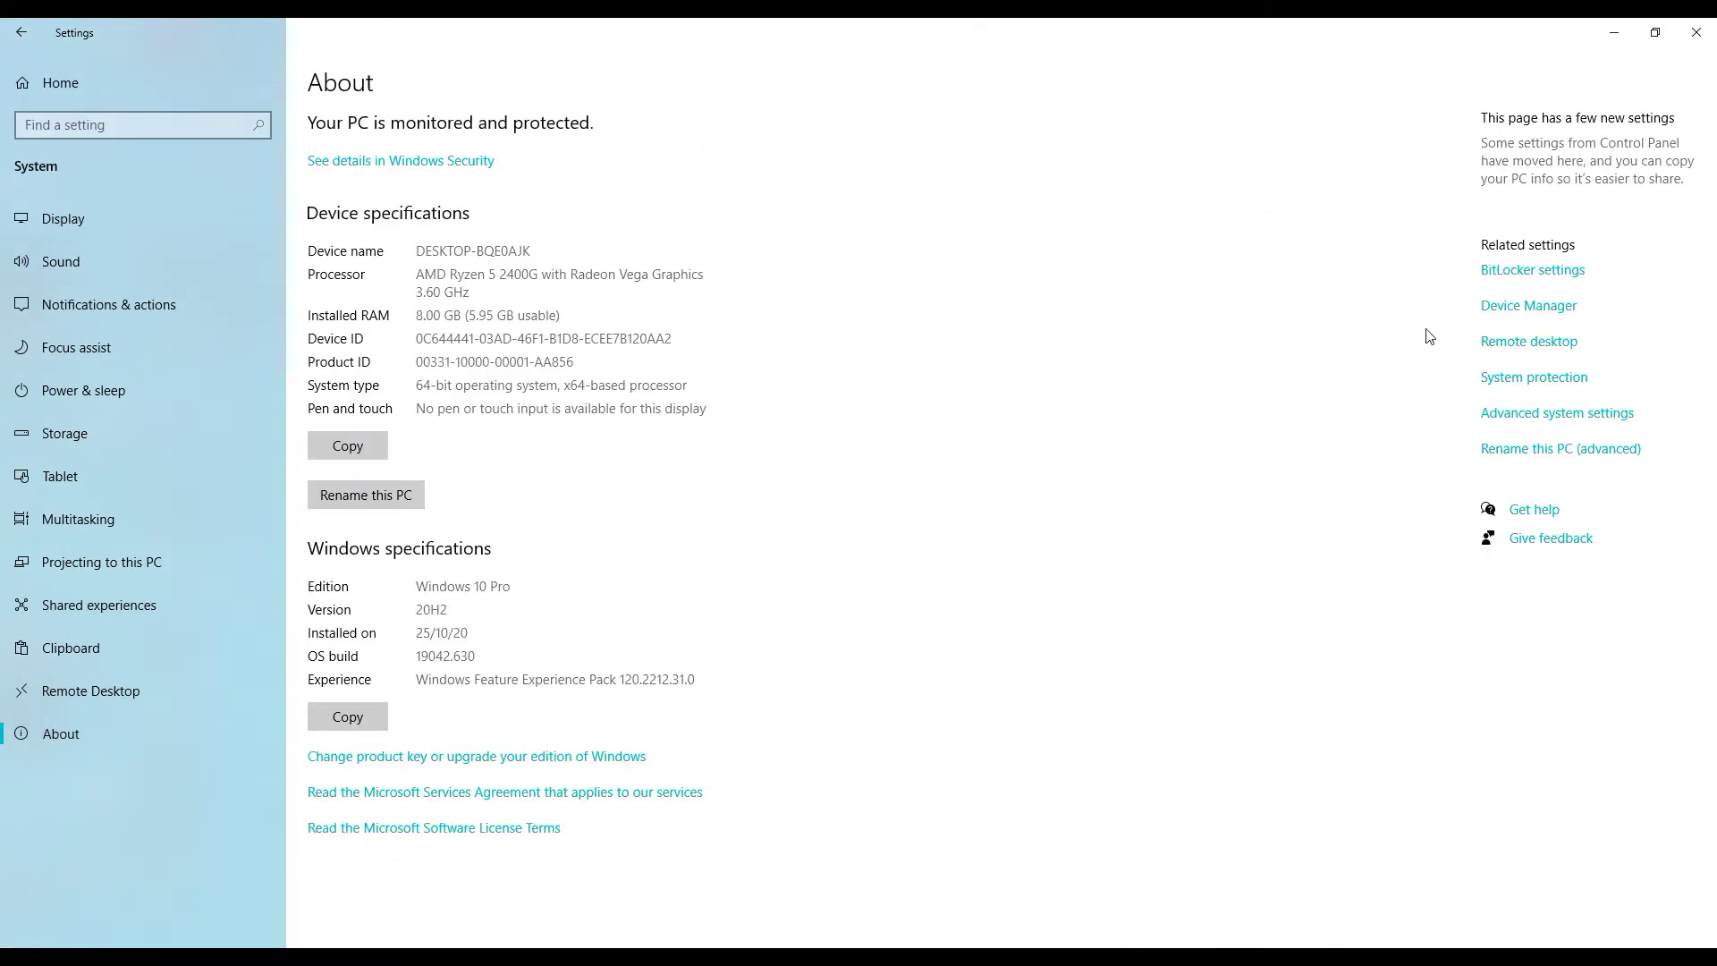
pyautogui.click(1506, 417)
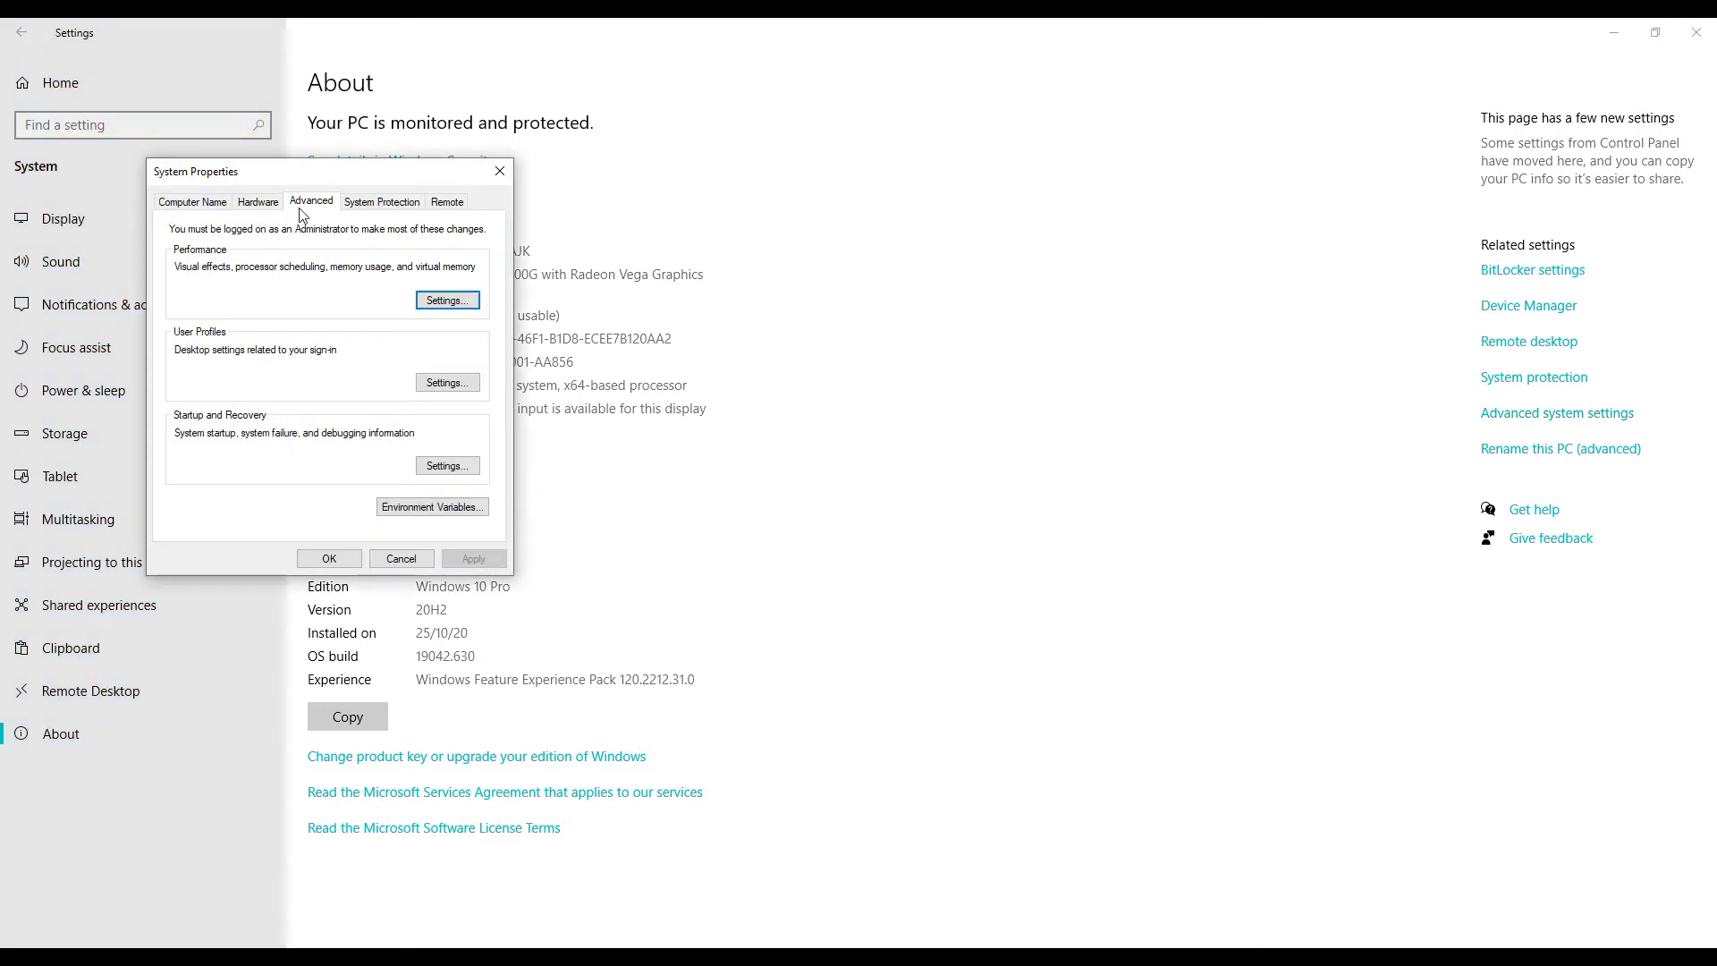
# Step: Set the Windows visual effects to Adjust for best performance, then open the advanced performance options
pyautogui.click(462, 303)
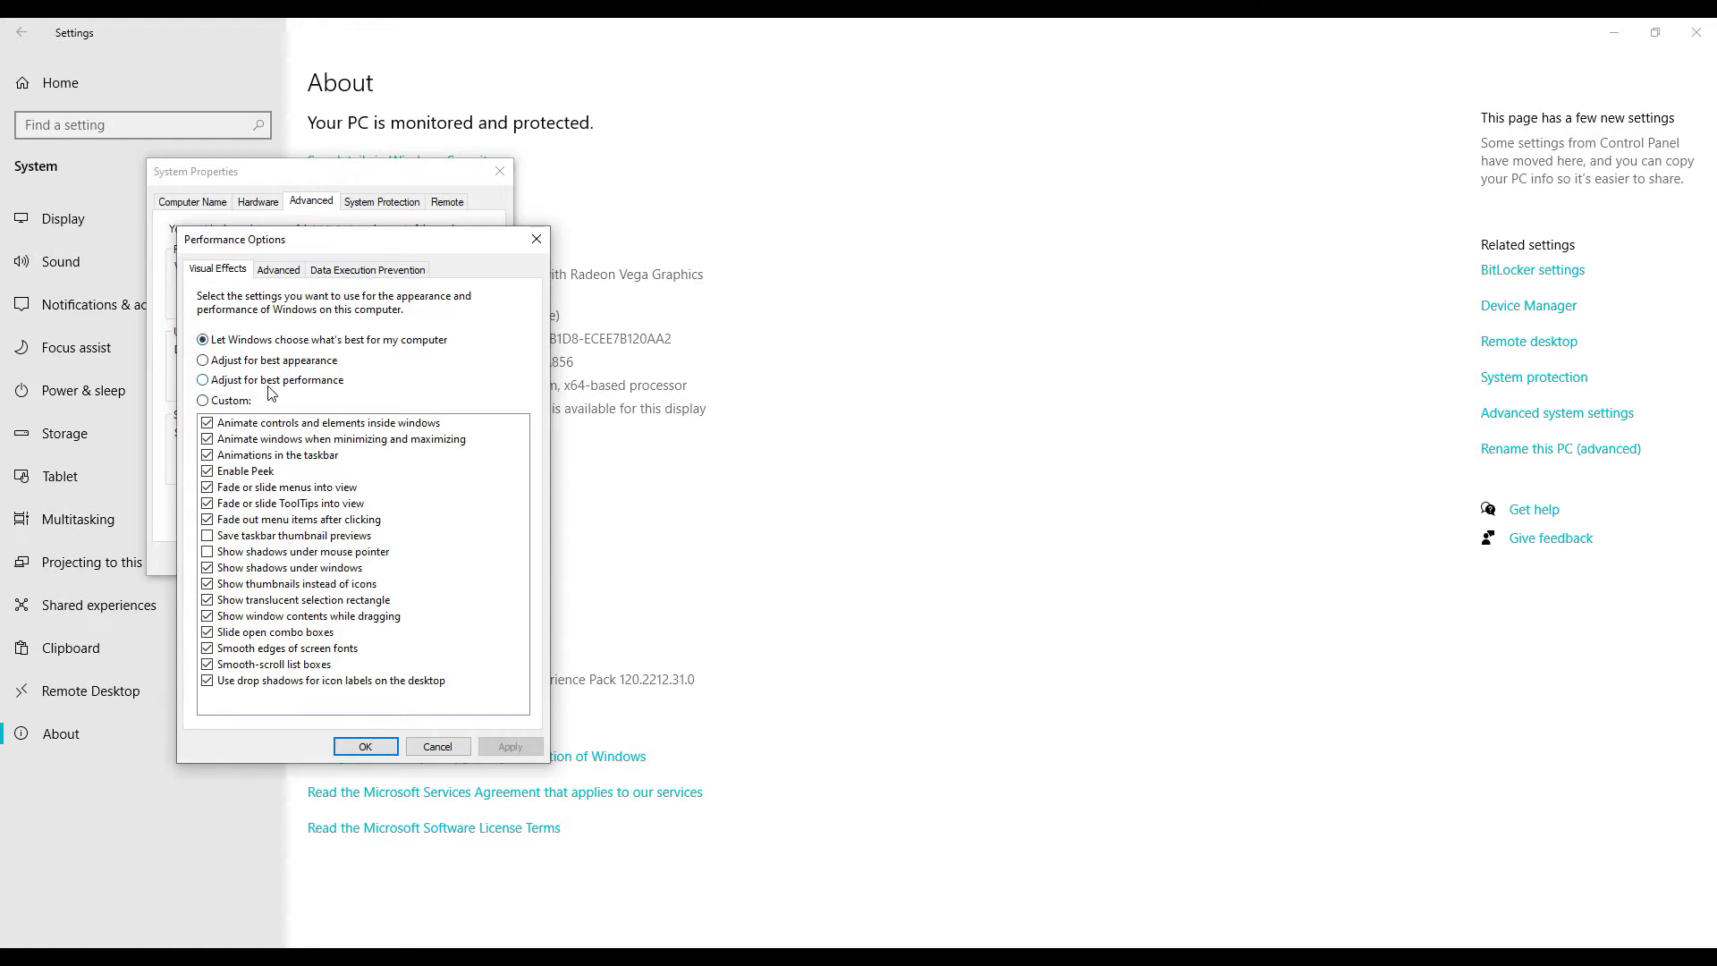
pyautogui.click(203, 380)
pyautogui.click(208, 649)
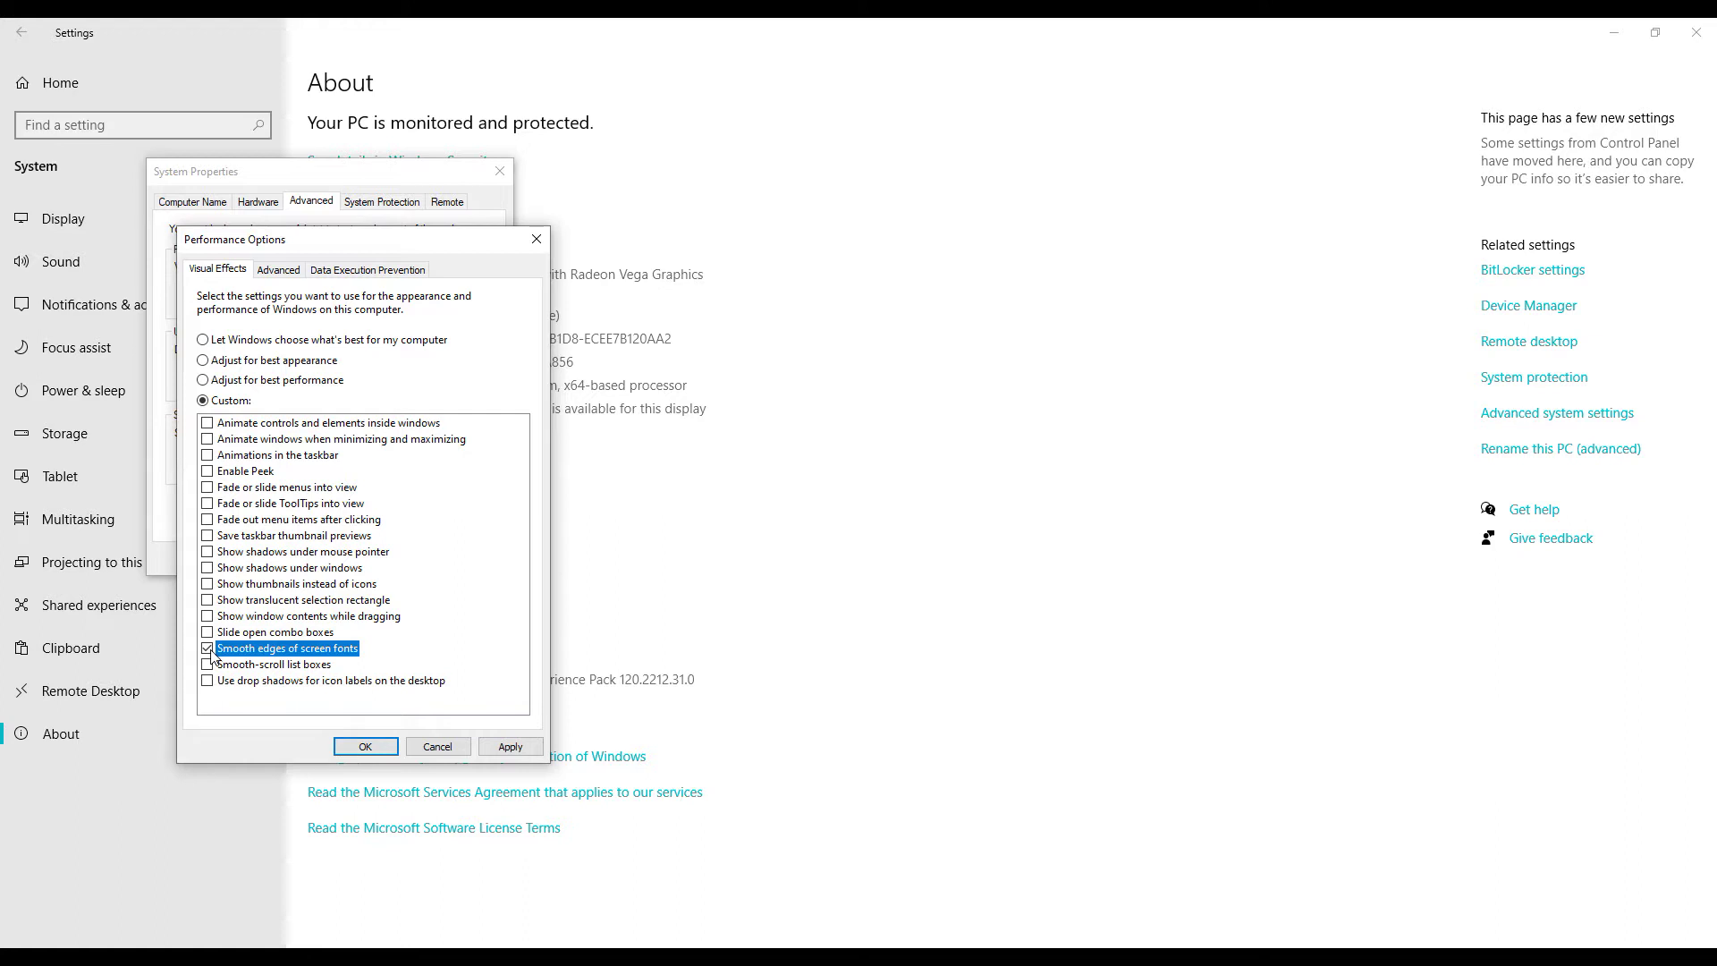
pyautogui.click(208, 585)
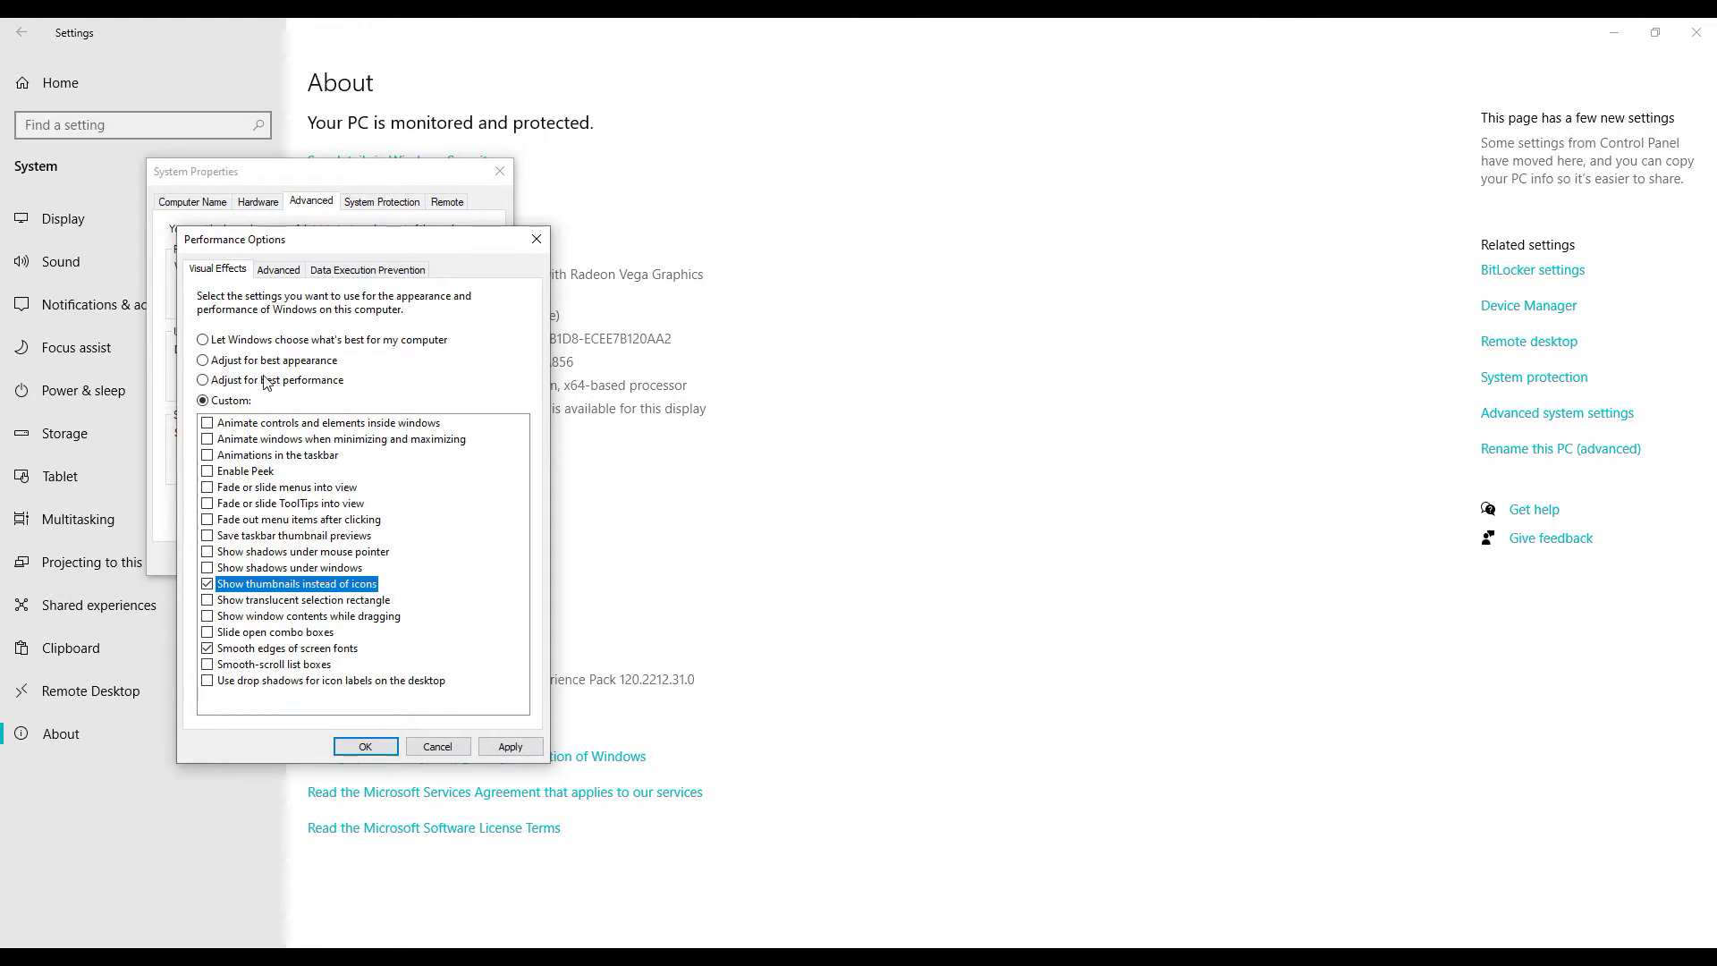
pyautogui.click(203, 380)
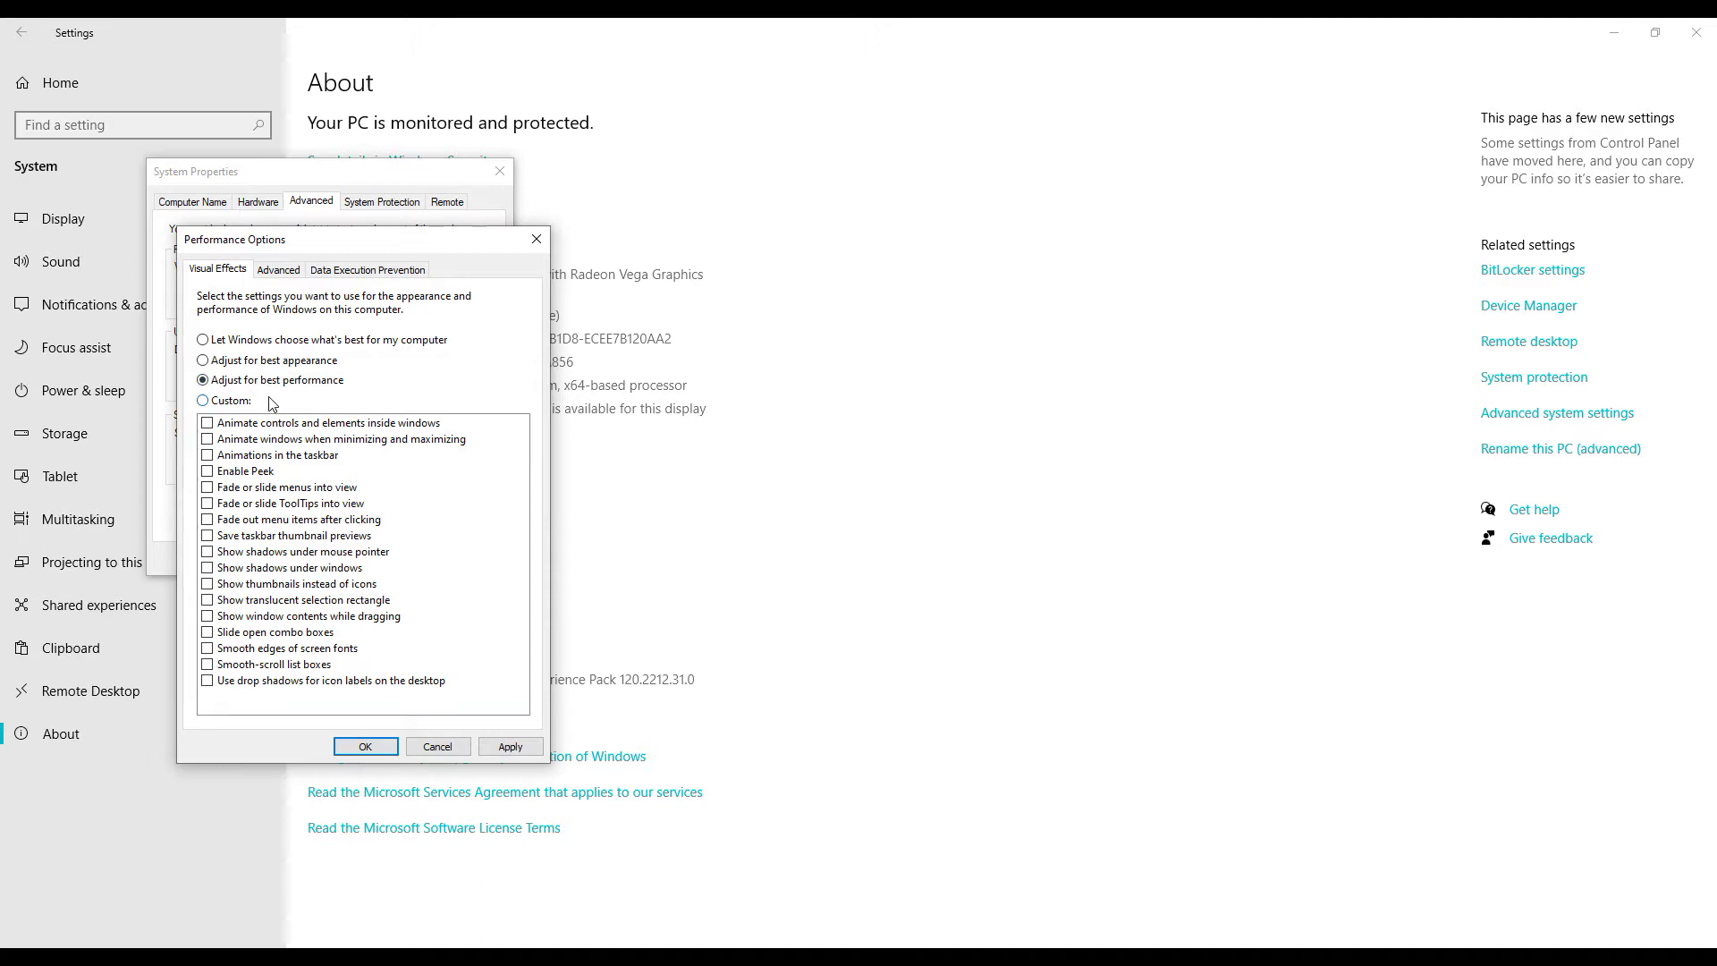
pyautogui.click(274, 272)
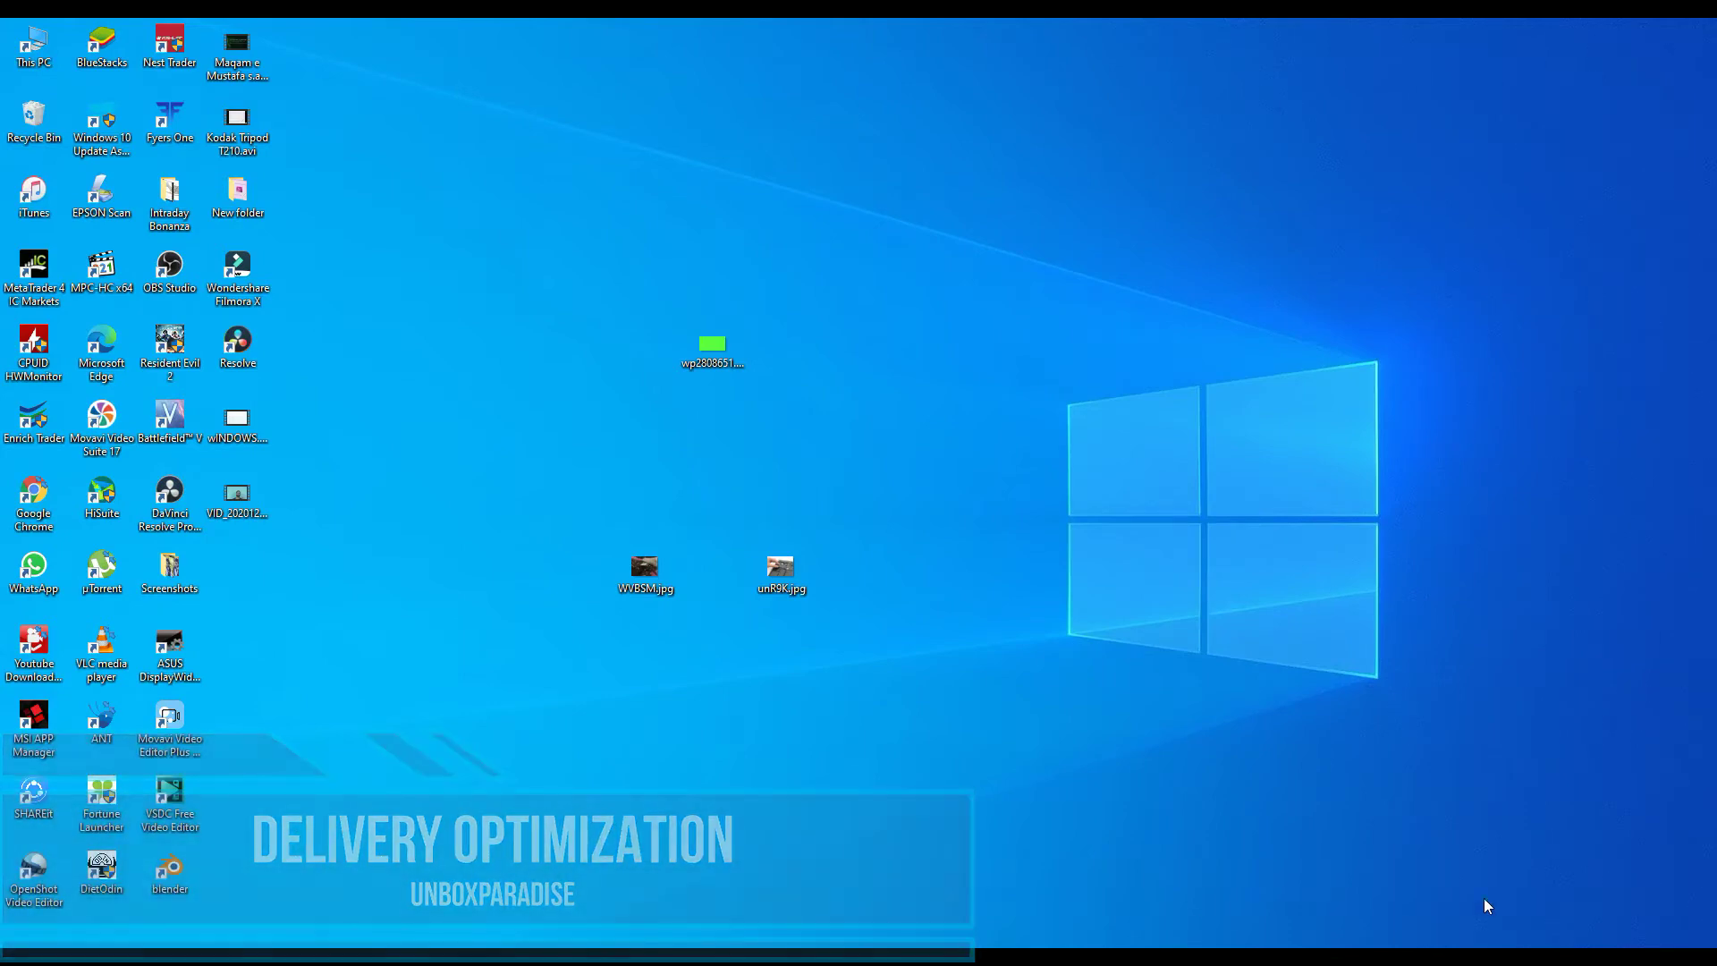
# Step: Turn off downloads from other PCs in the Delivery Optimization settings under Update & Security
pyautogui.click(20, 941)
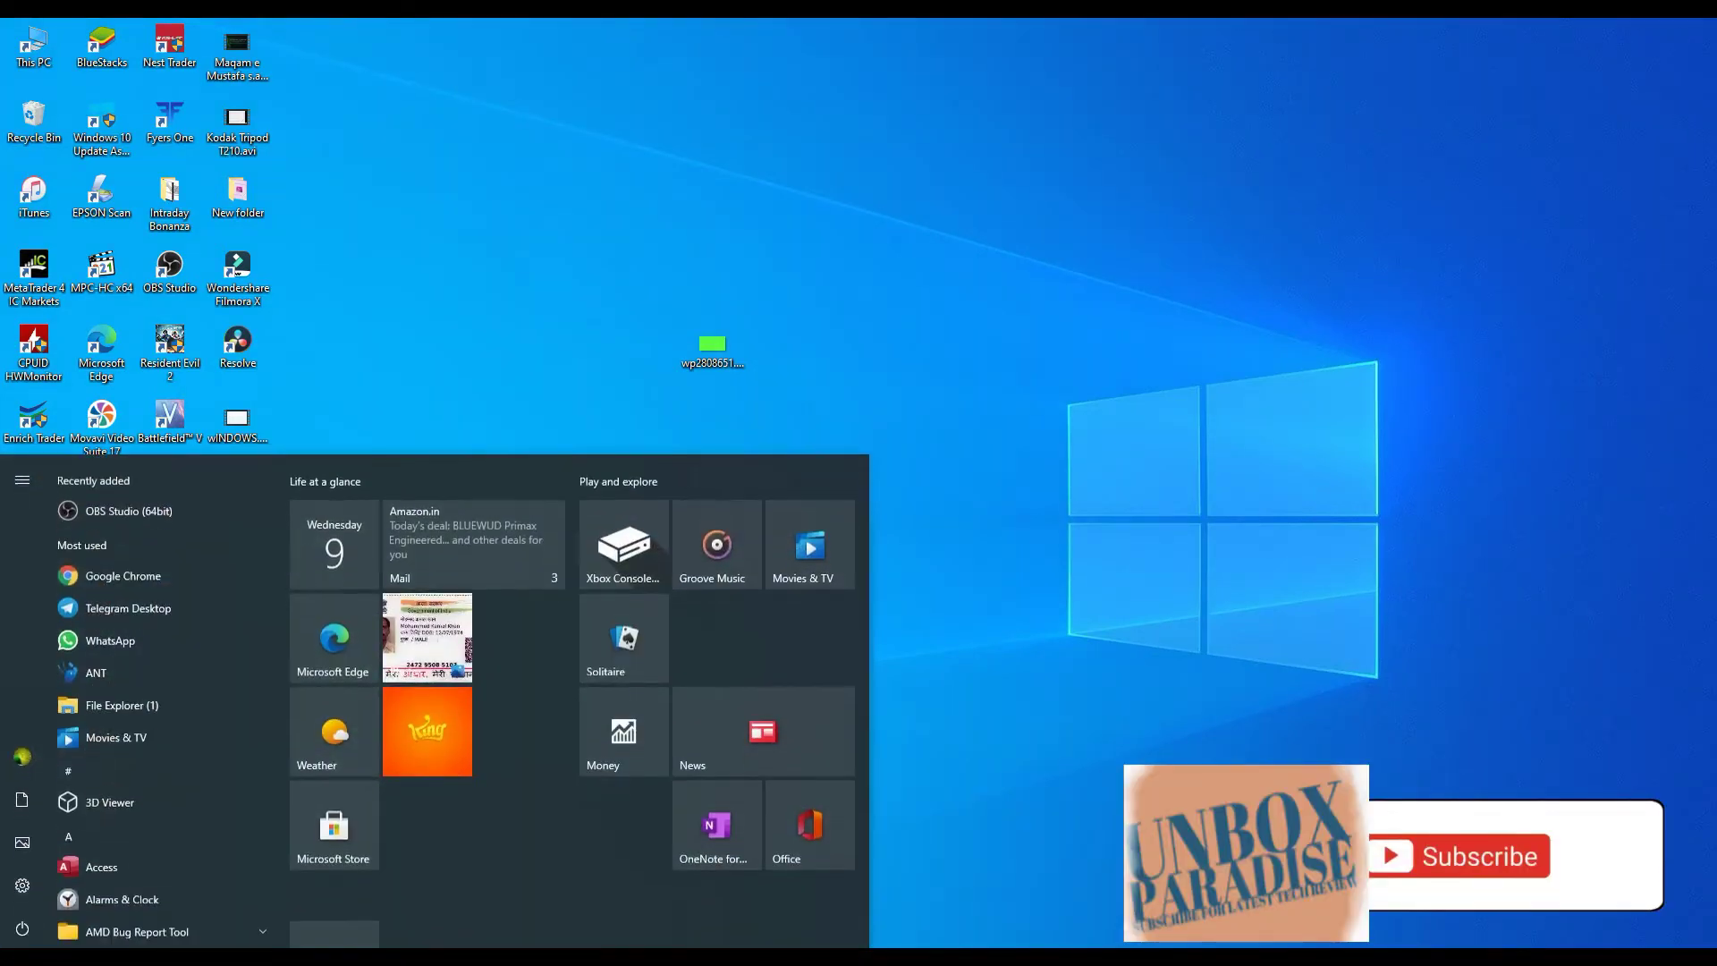
pyautogui.click(21, 883)
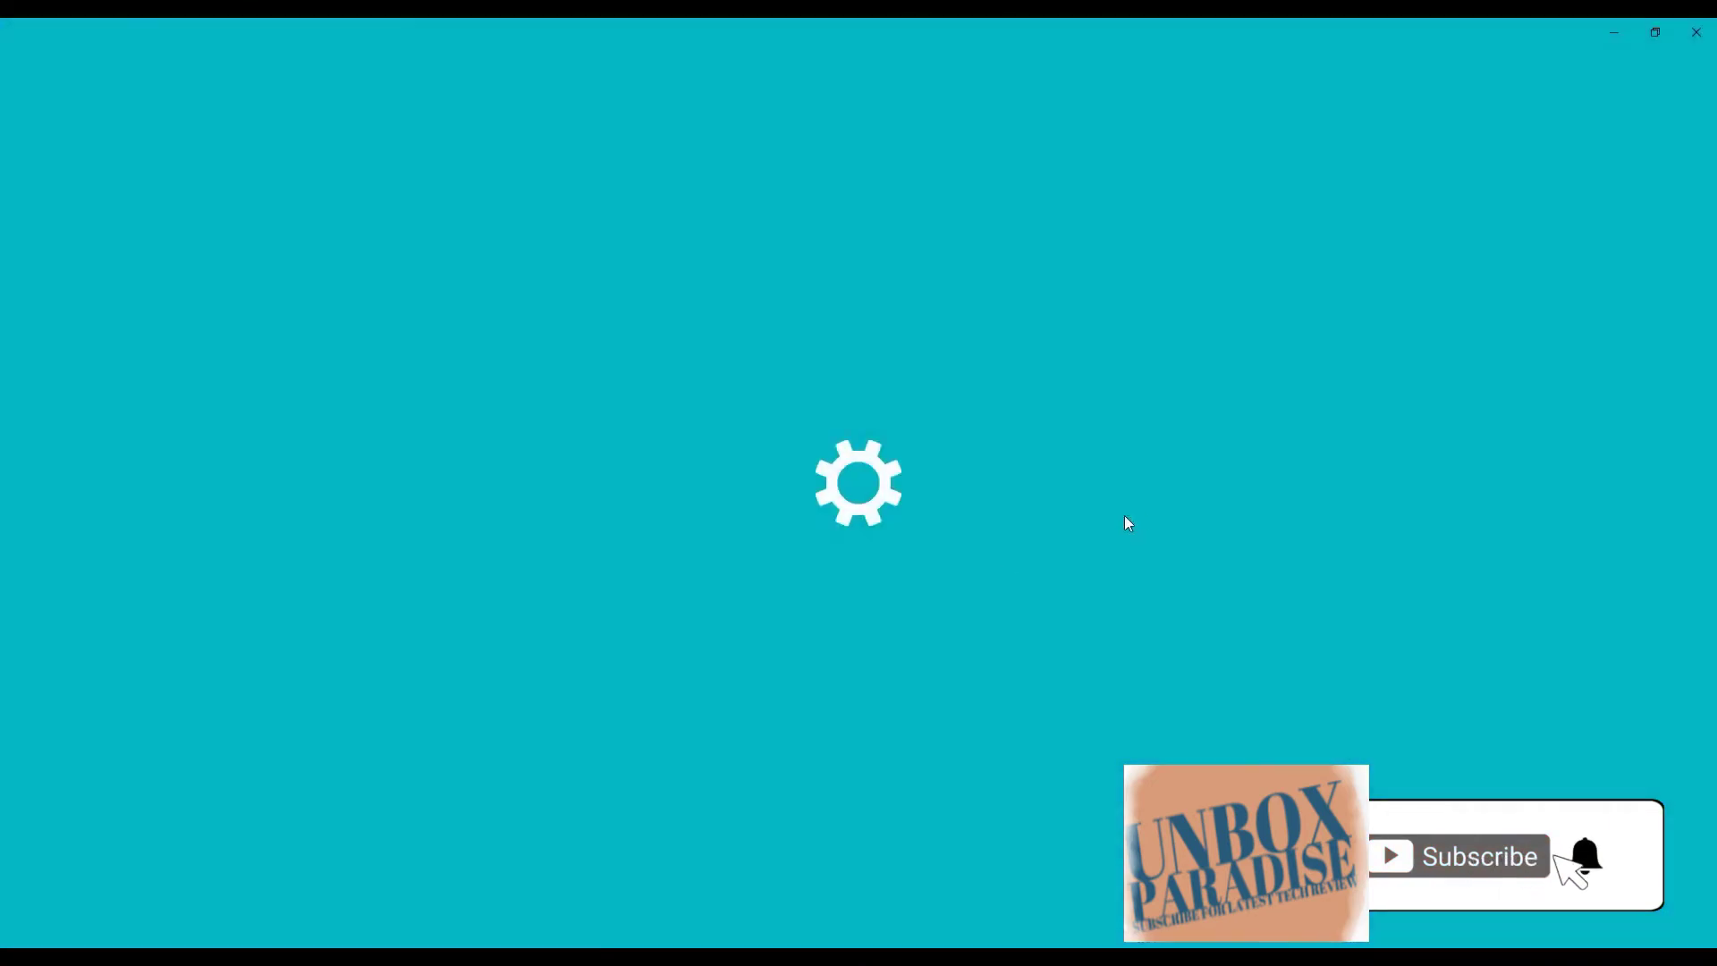
pyautogui.click(834, 445)
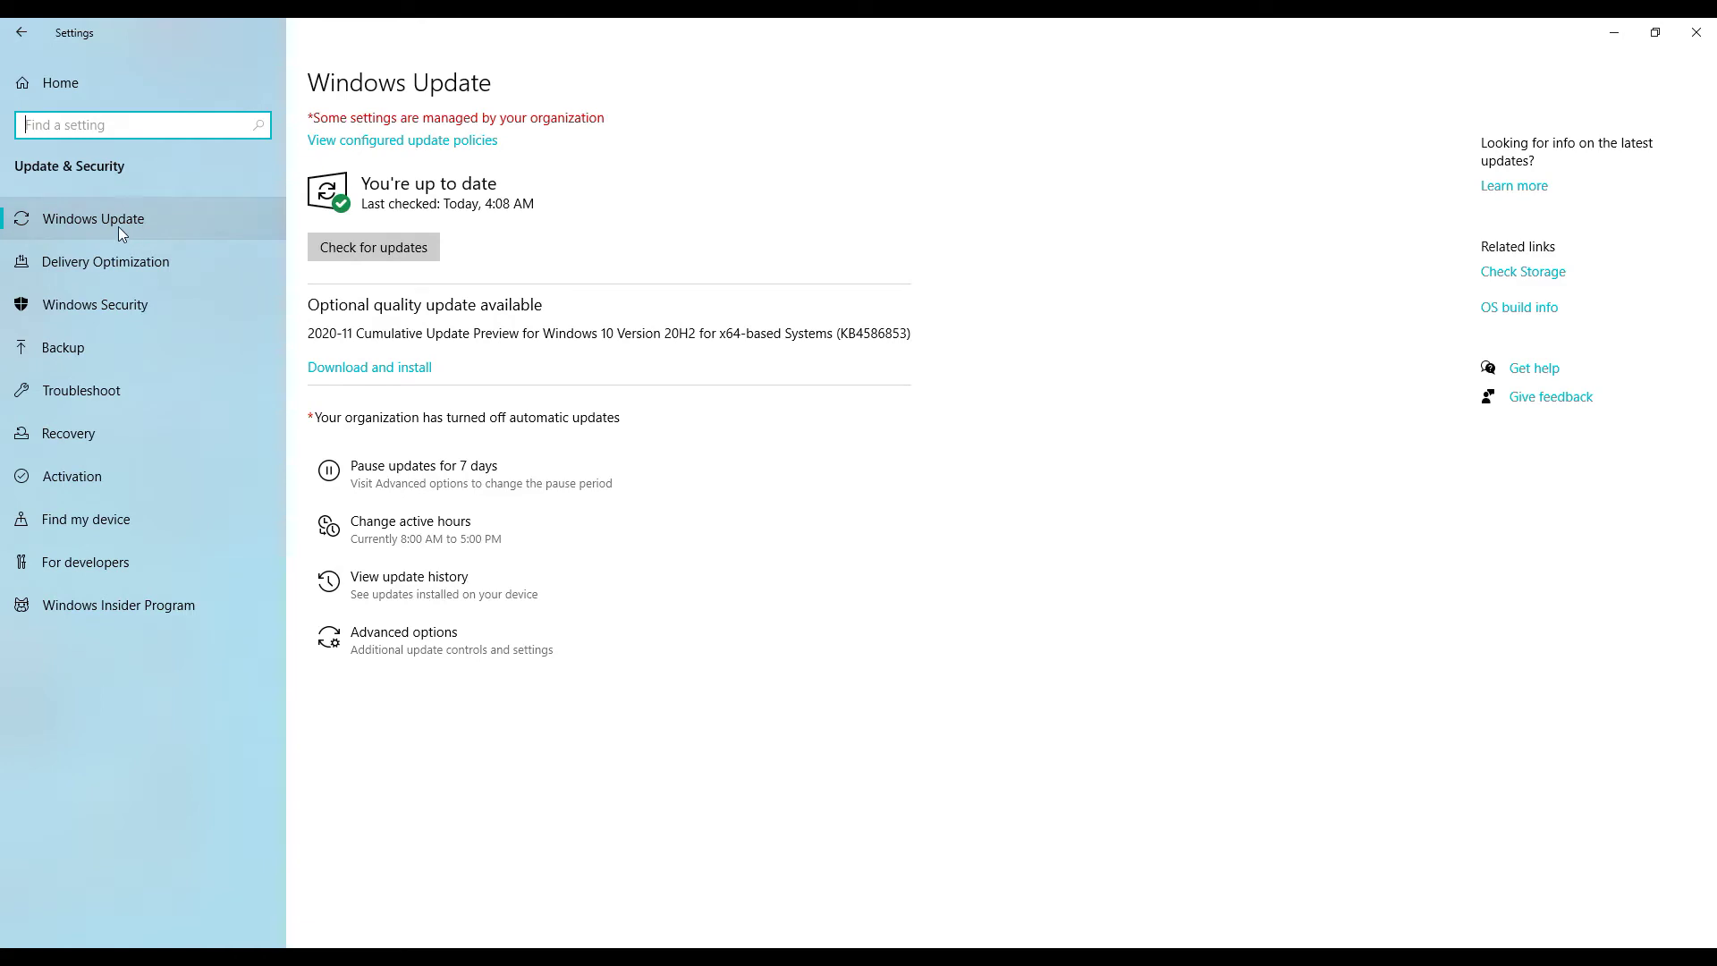
pyautogui.click(63, 266)
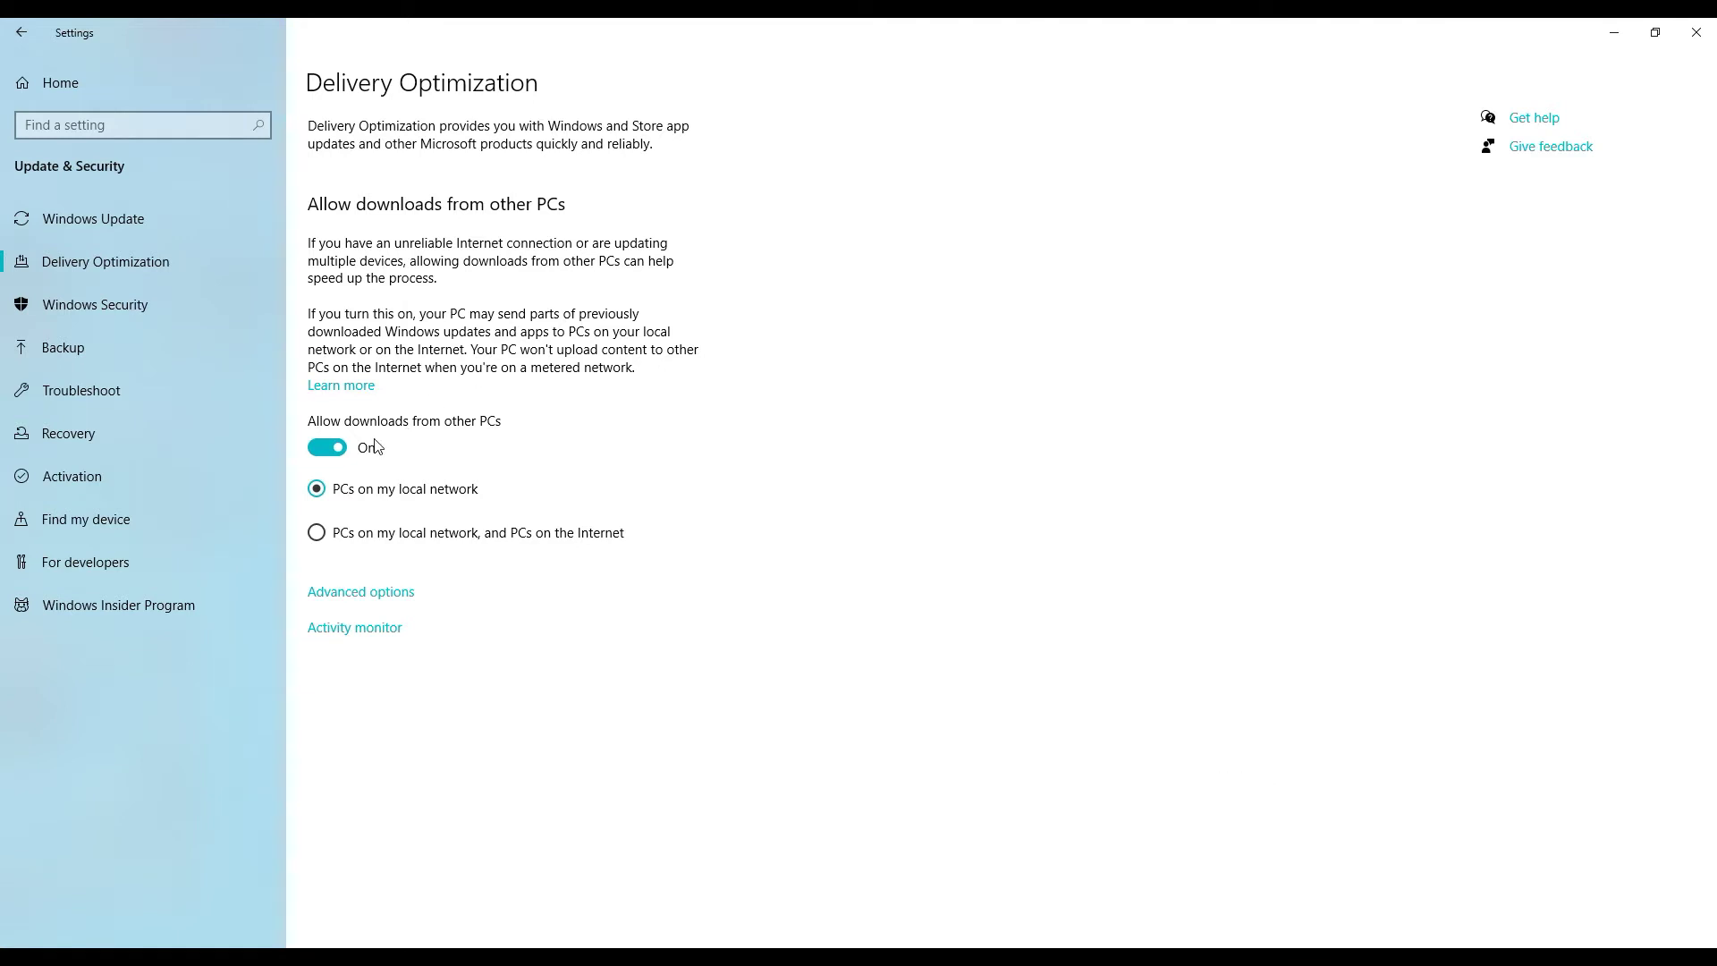
pyautogui.click(327, 451)
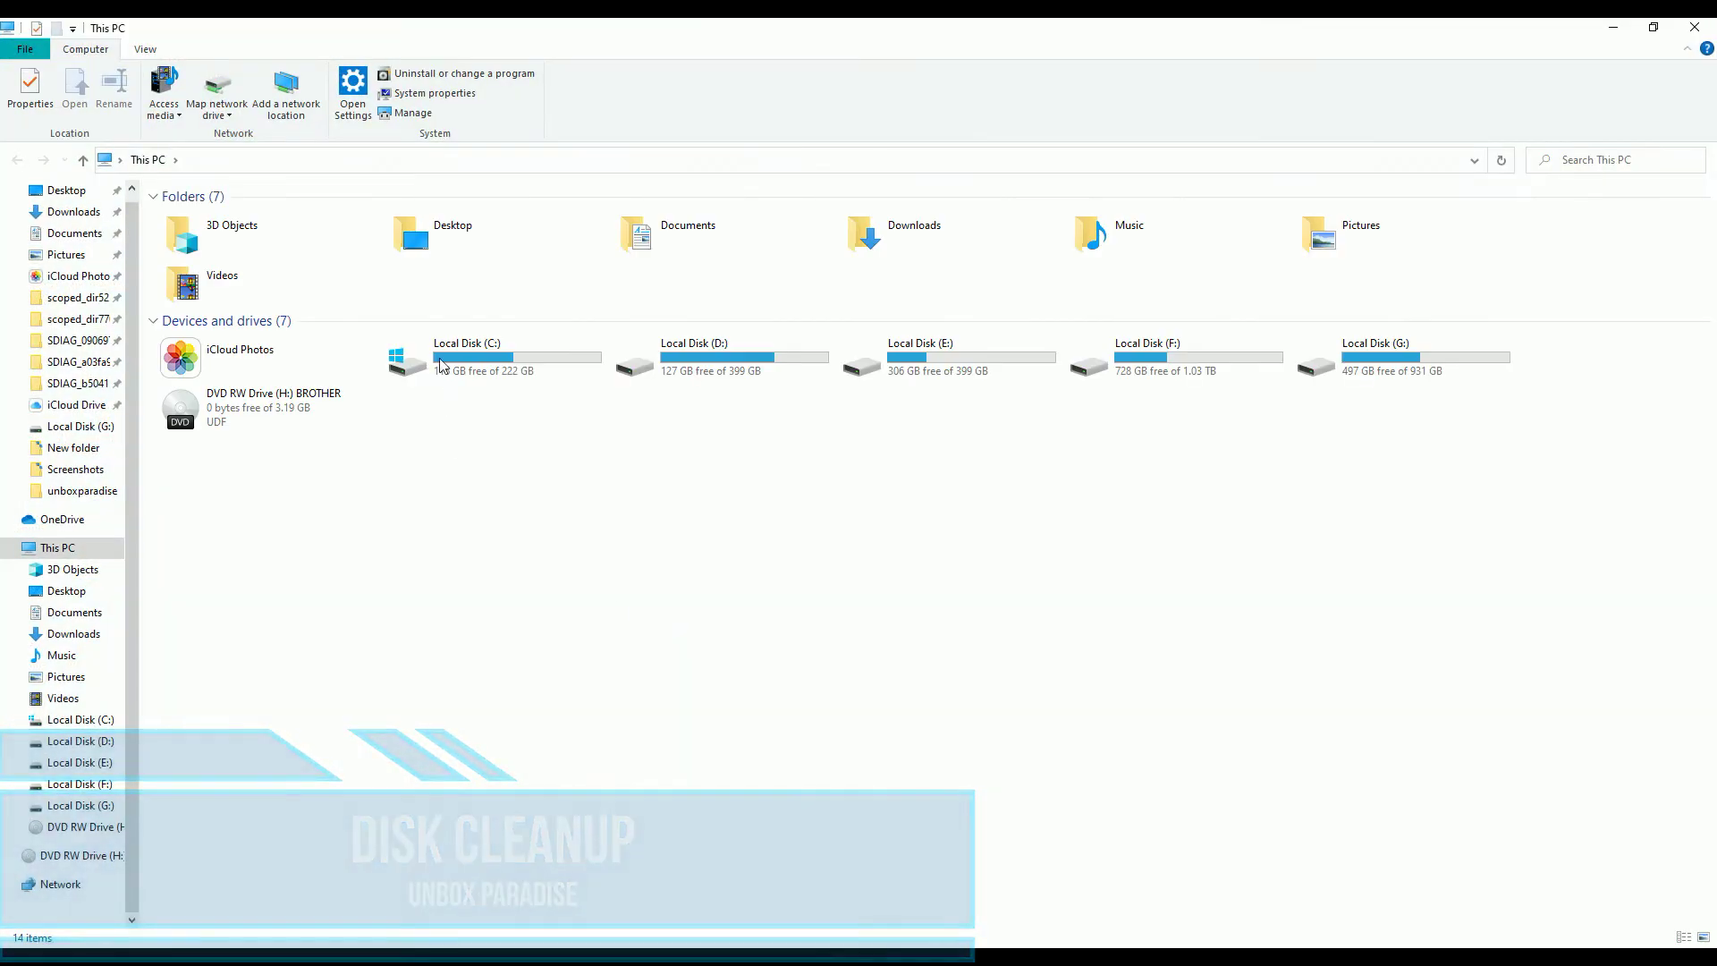
# Step: Run Disk Cleanup on Local Disk (C:) from its properties and permanently delete the preselected files
pyautogui.rightClick(441, 345)
pyautogui.click(494, 704)
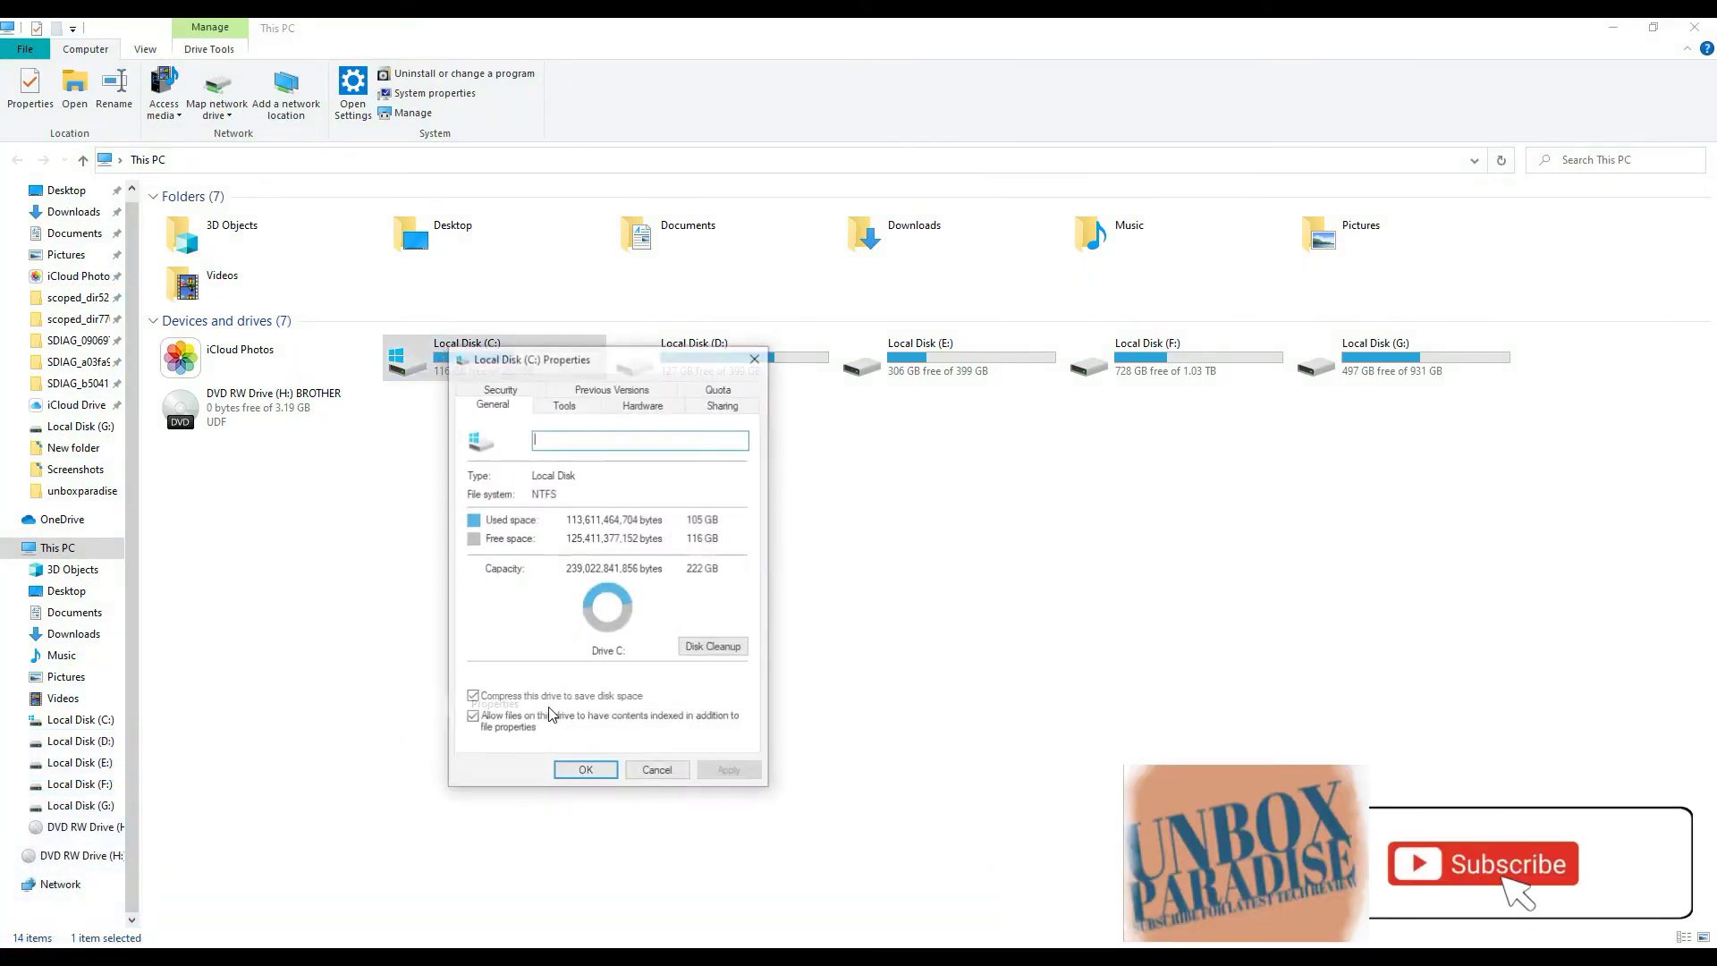
pyautogui.click(737, 653)
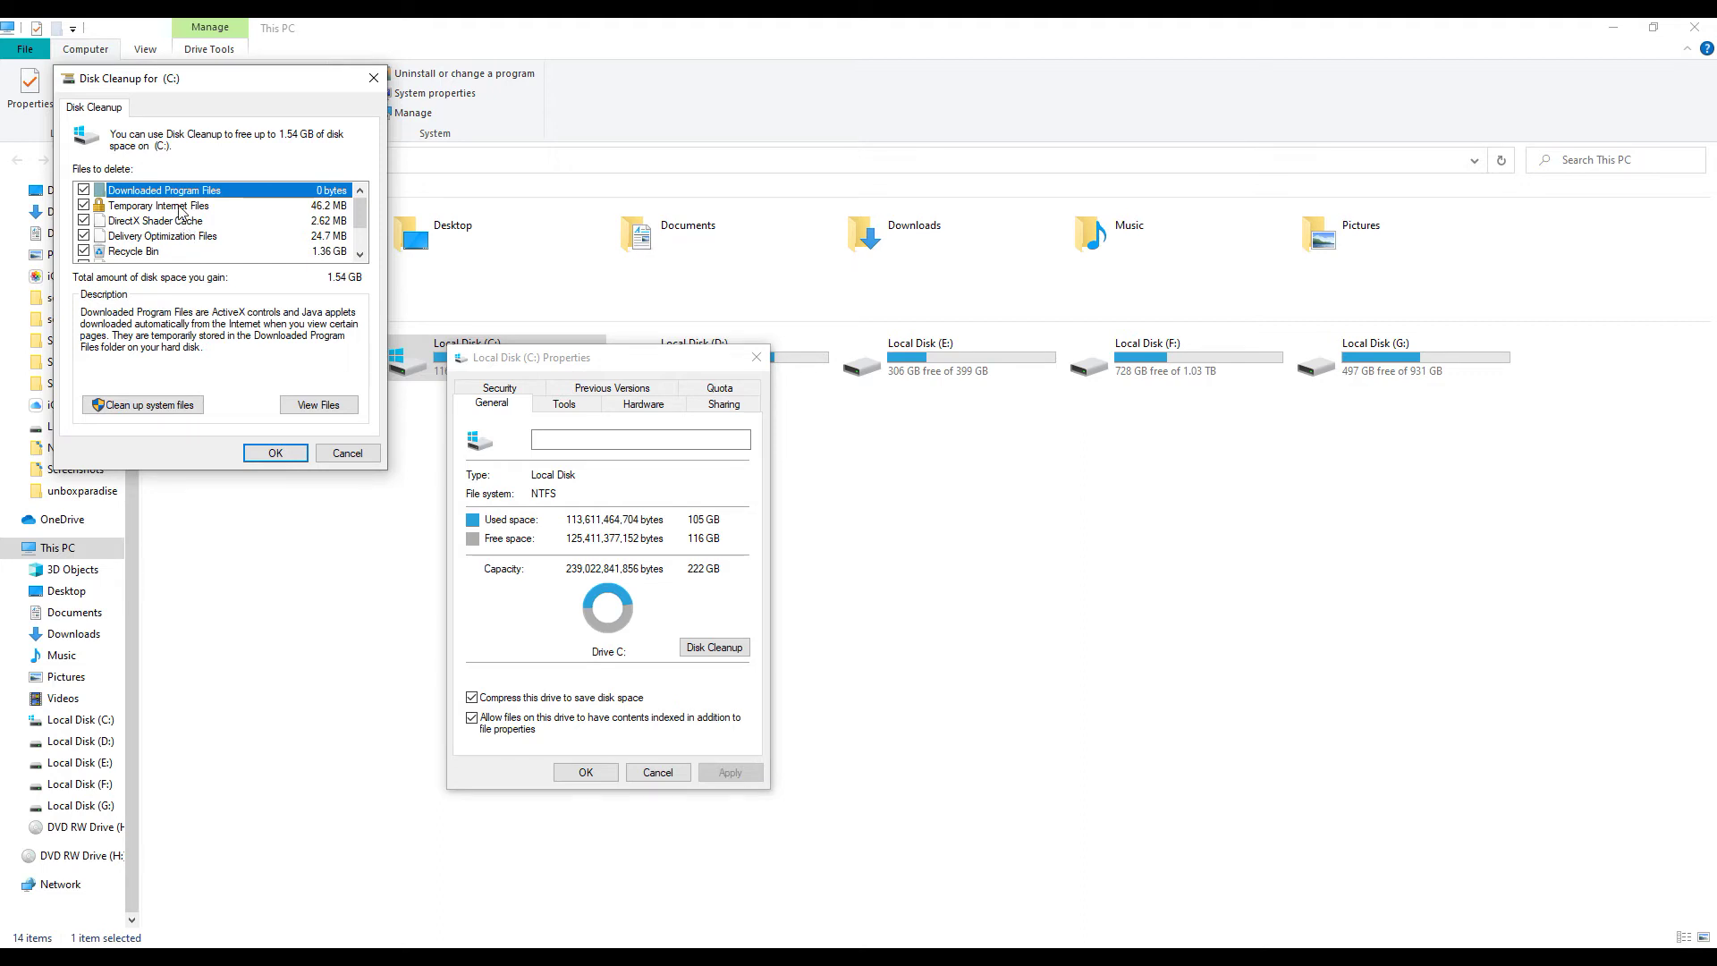
pyautogui.scroll(-1, 180, 211)
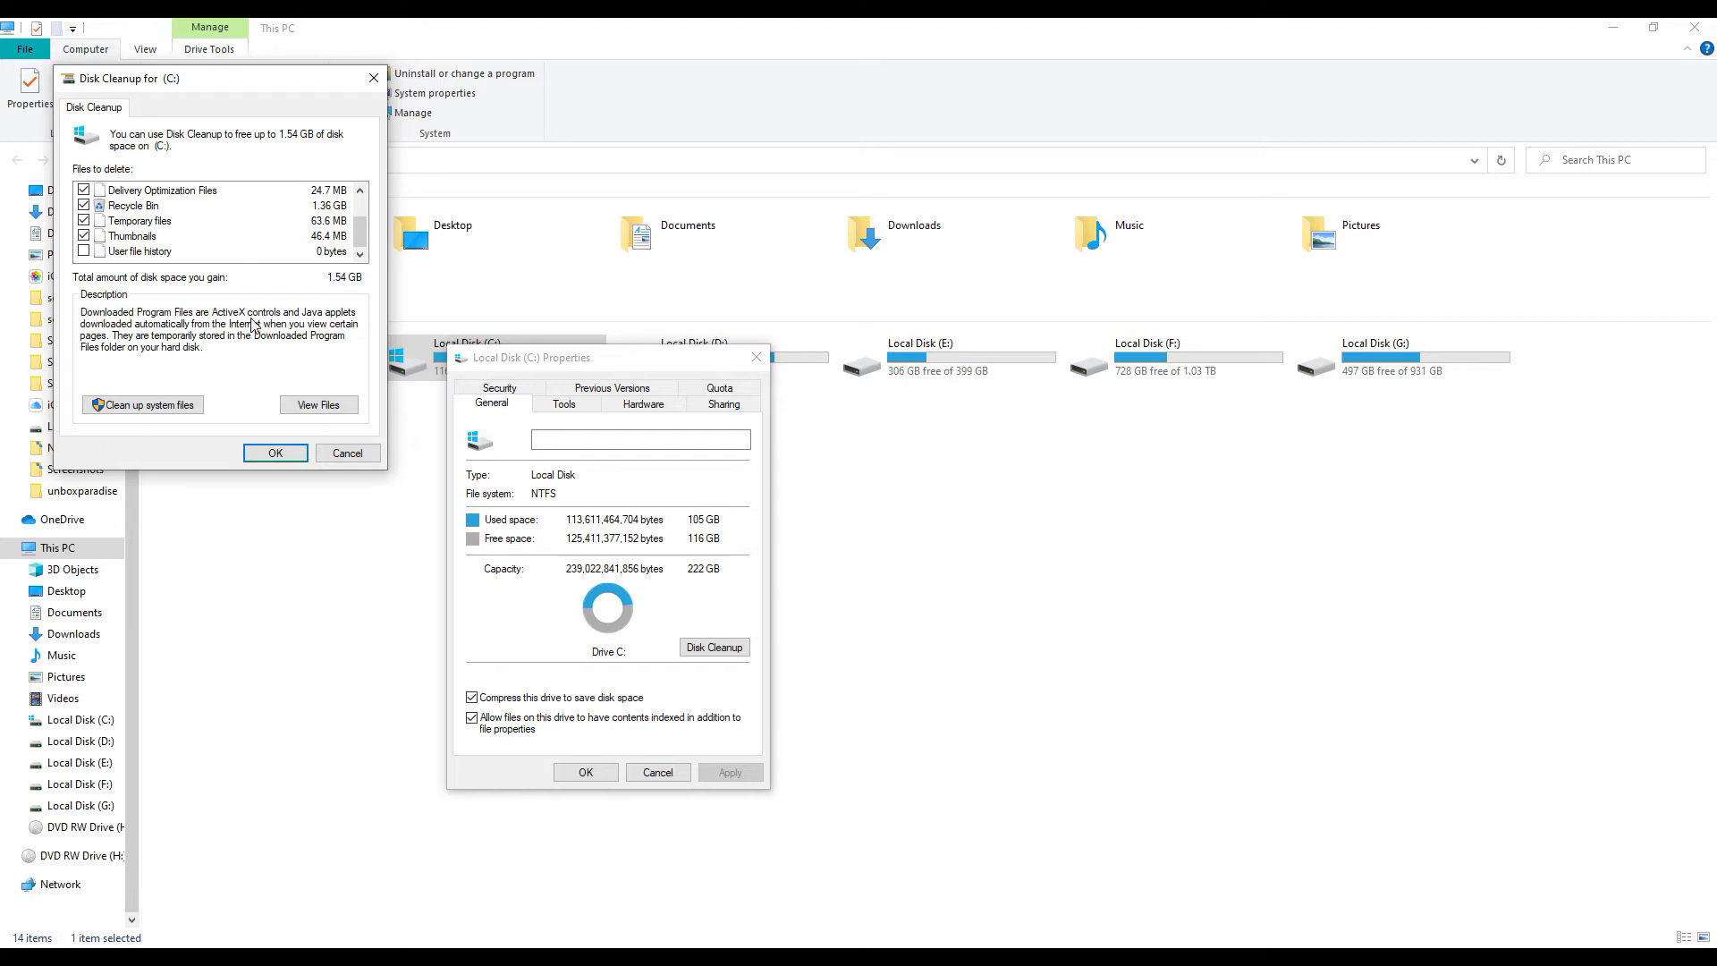
pyautogui.scroll(1, 255, 248)
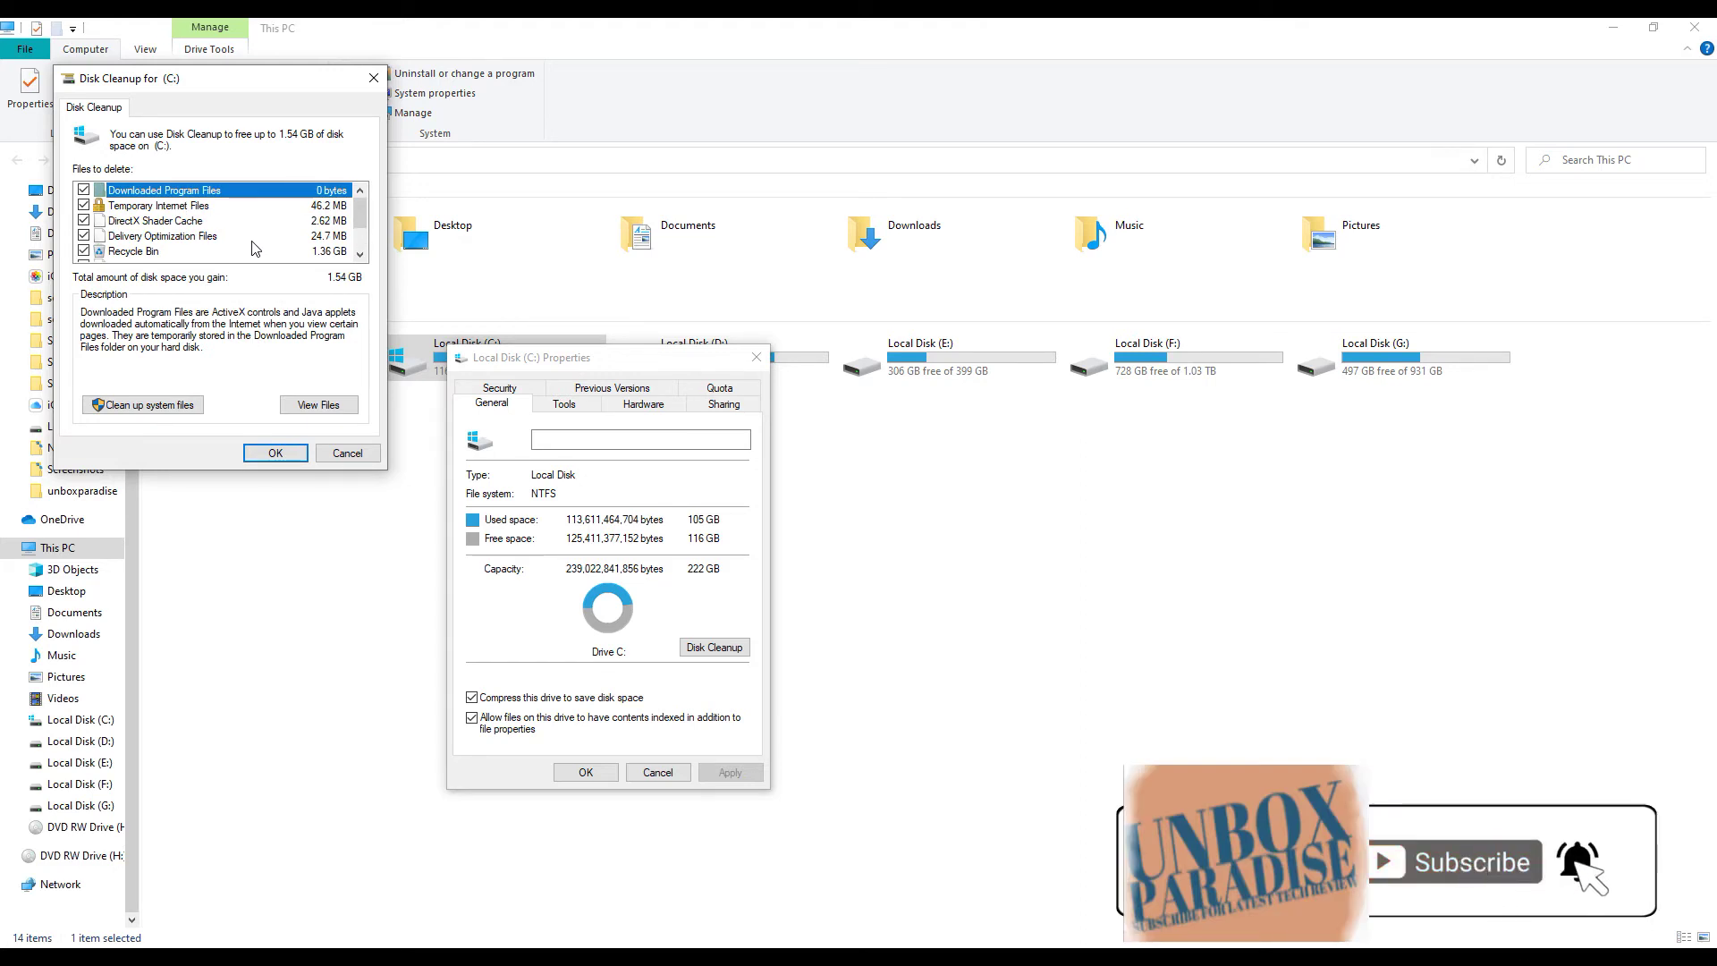
pyautogui.click(273, 453)
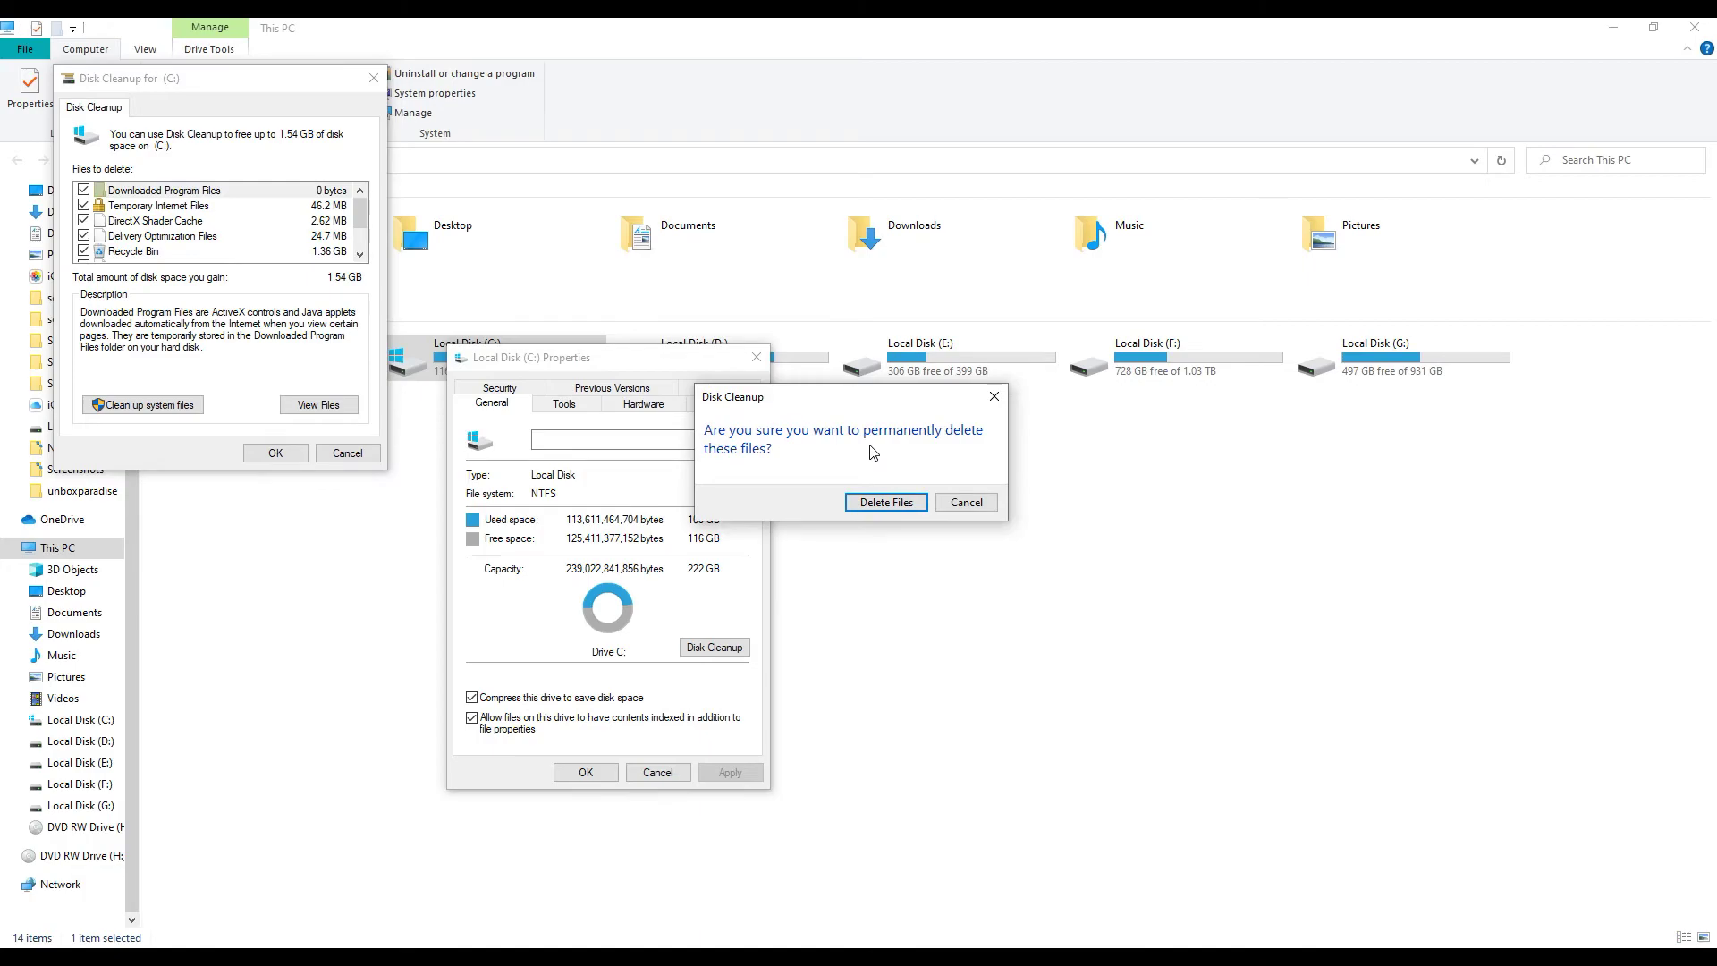
pyautogui.click(875, 501)
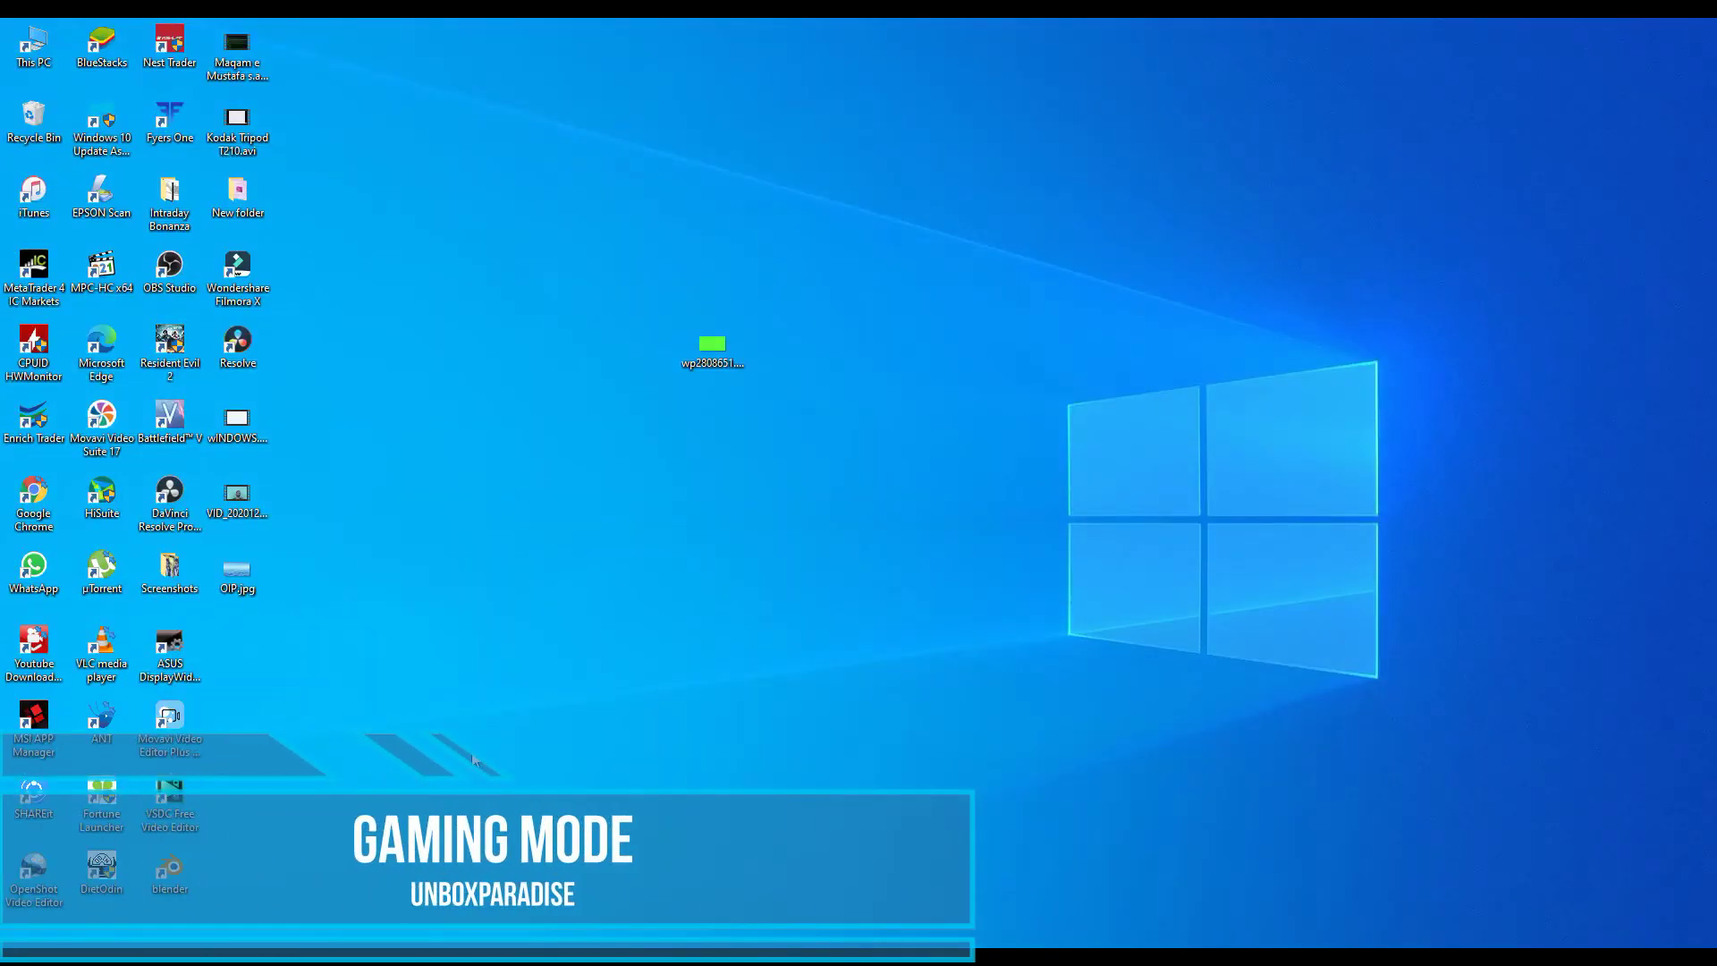
# Step: Turn off Xbox Game Bar in the Gaming section of Windows Settings
pyautogui.press('super')
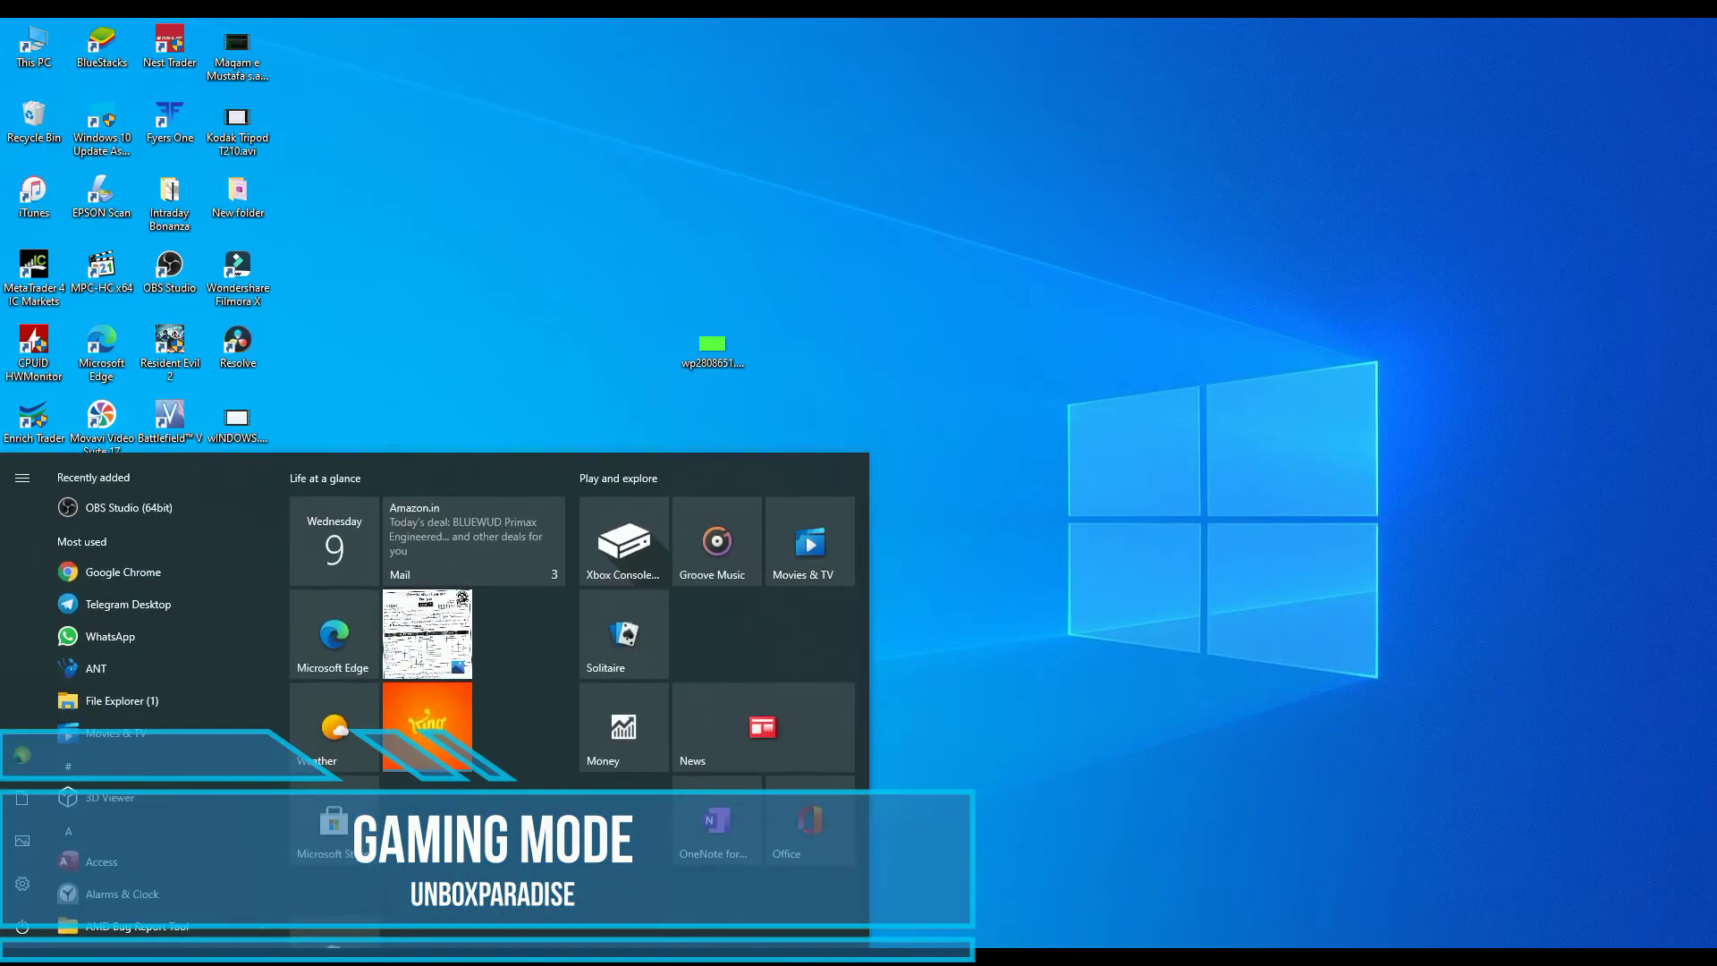
pyautogui.press('super+i')
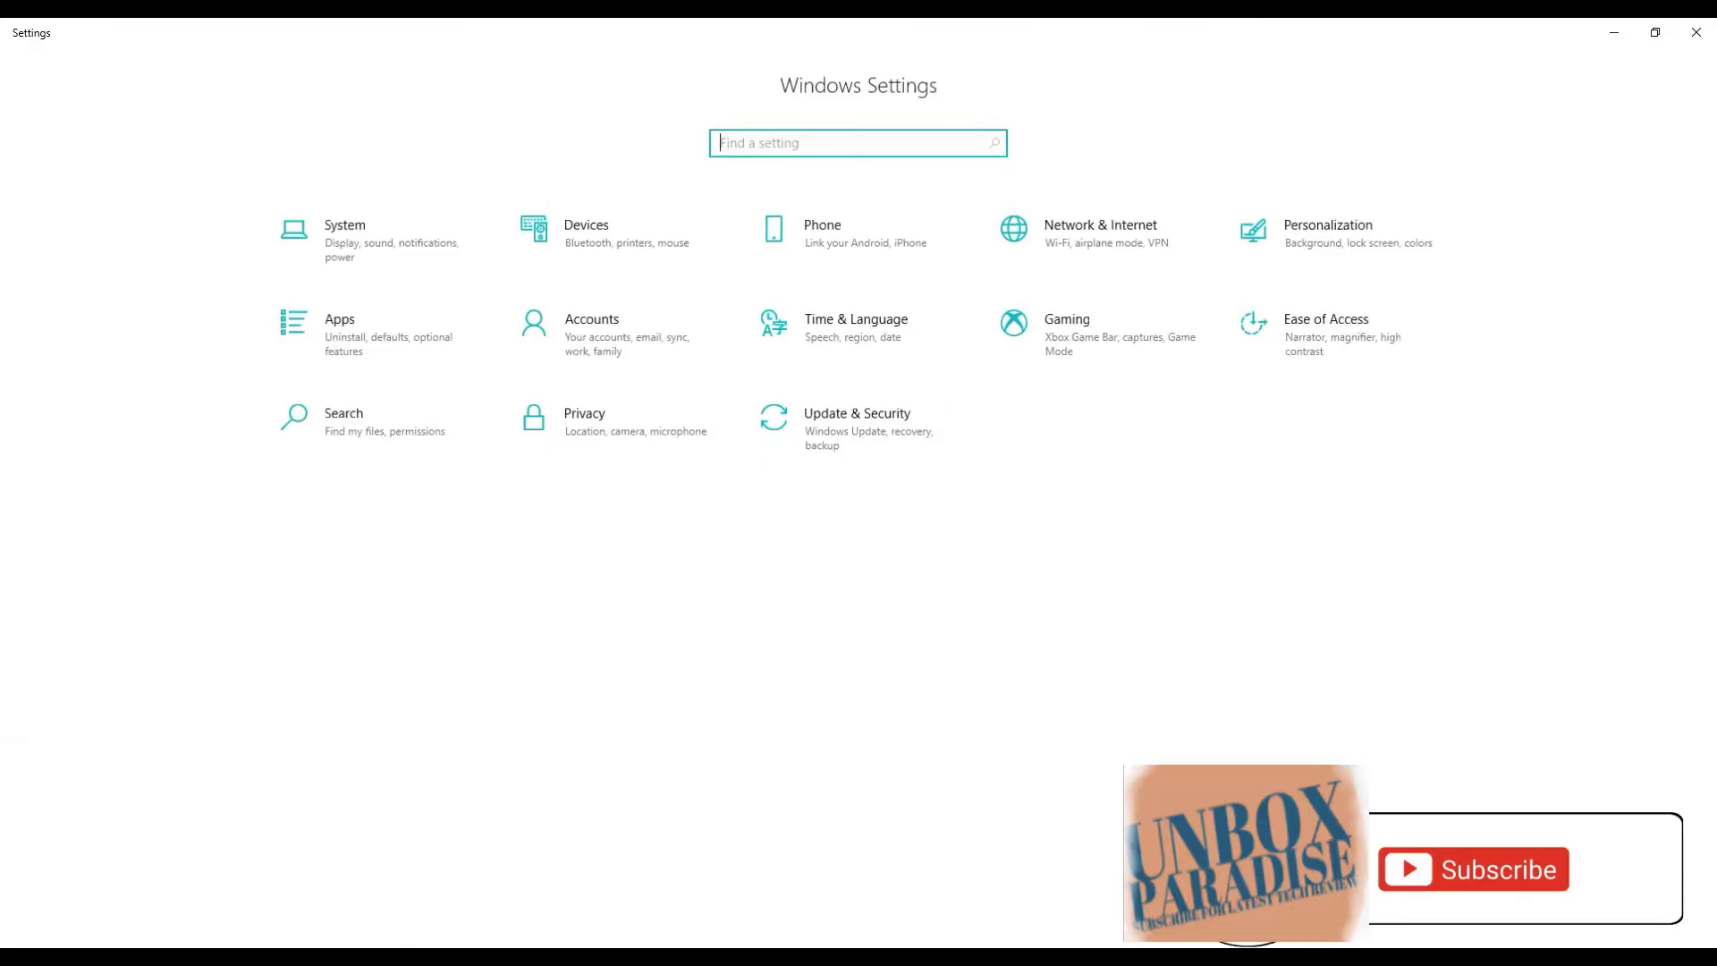
pyautogui.click(1096, 359)
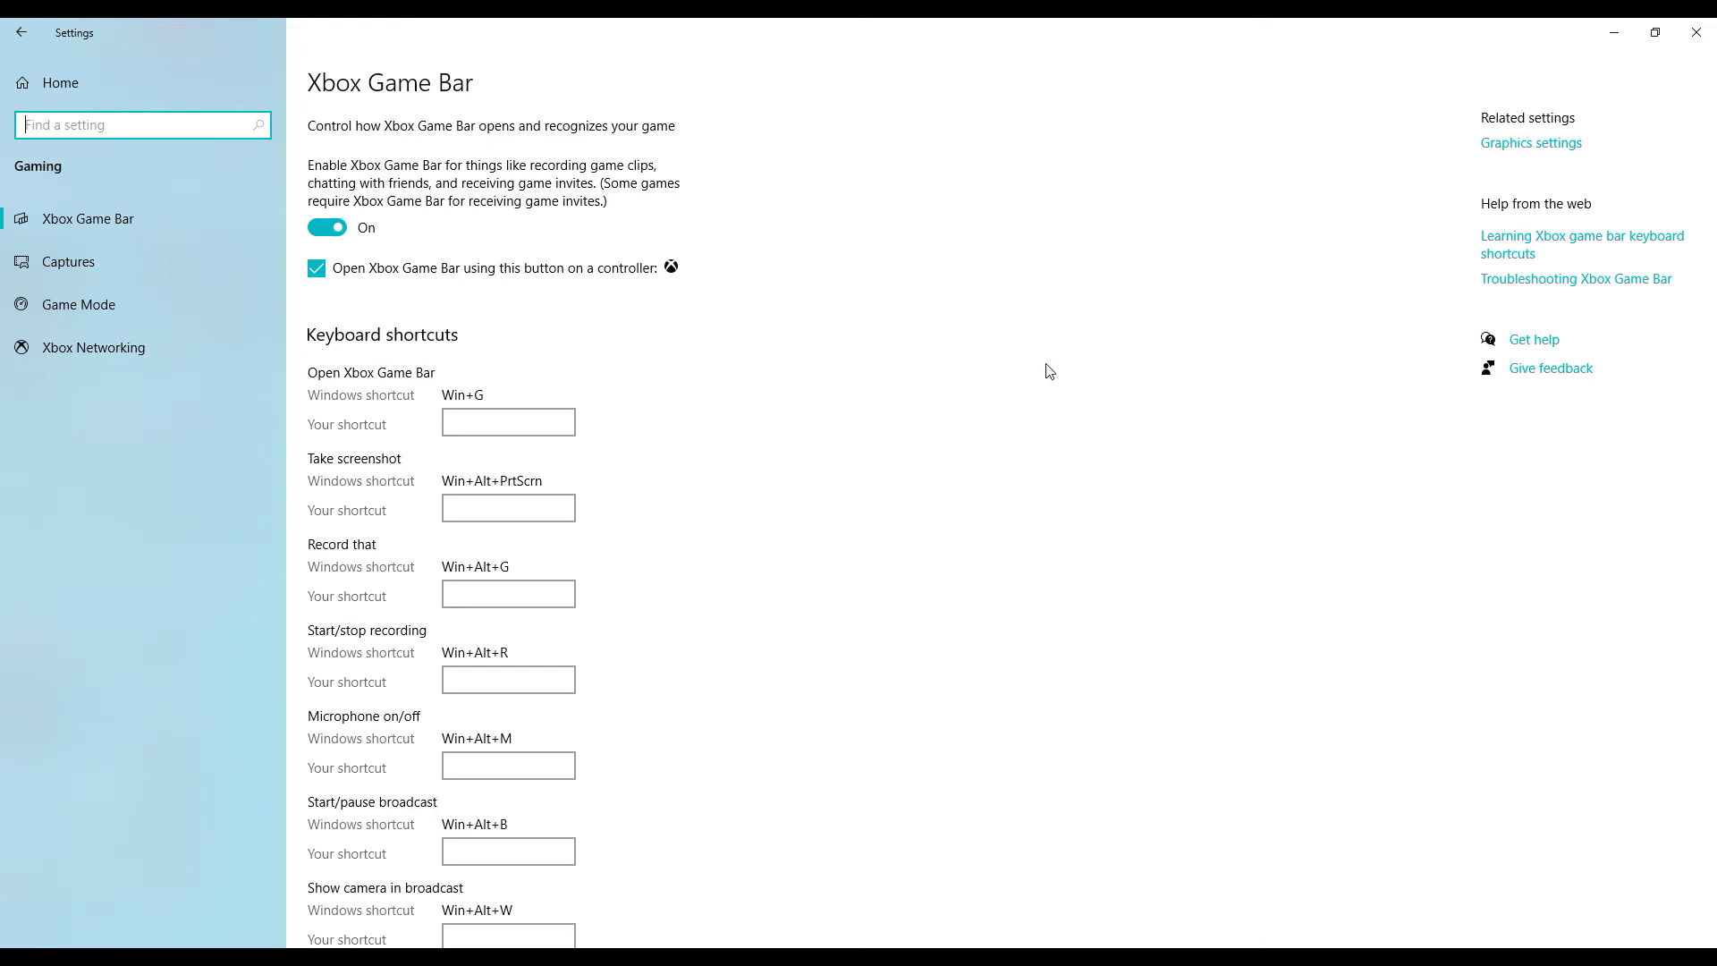
pyautogui.click(328, 232)
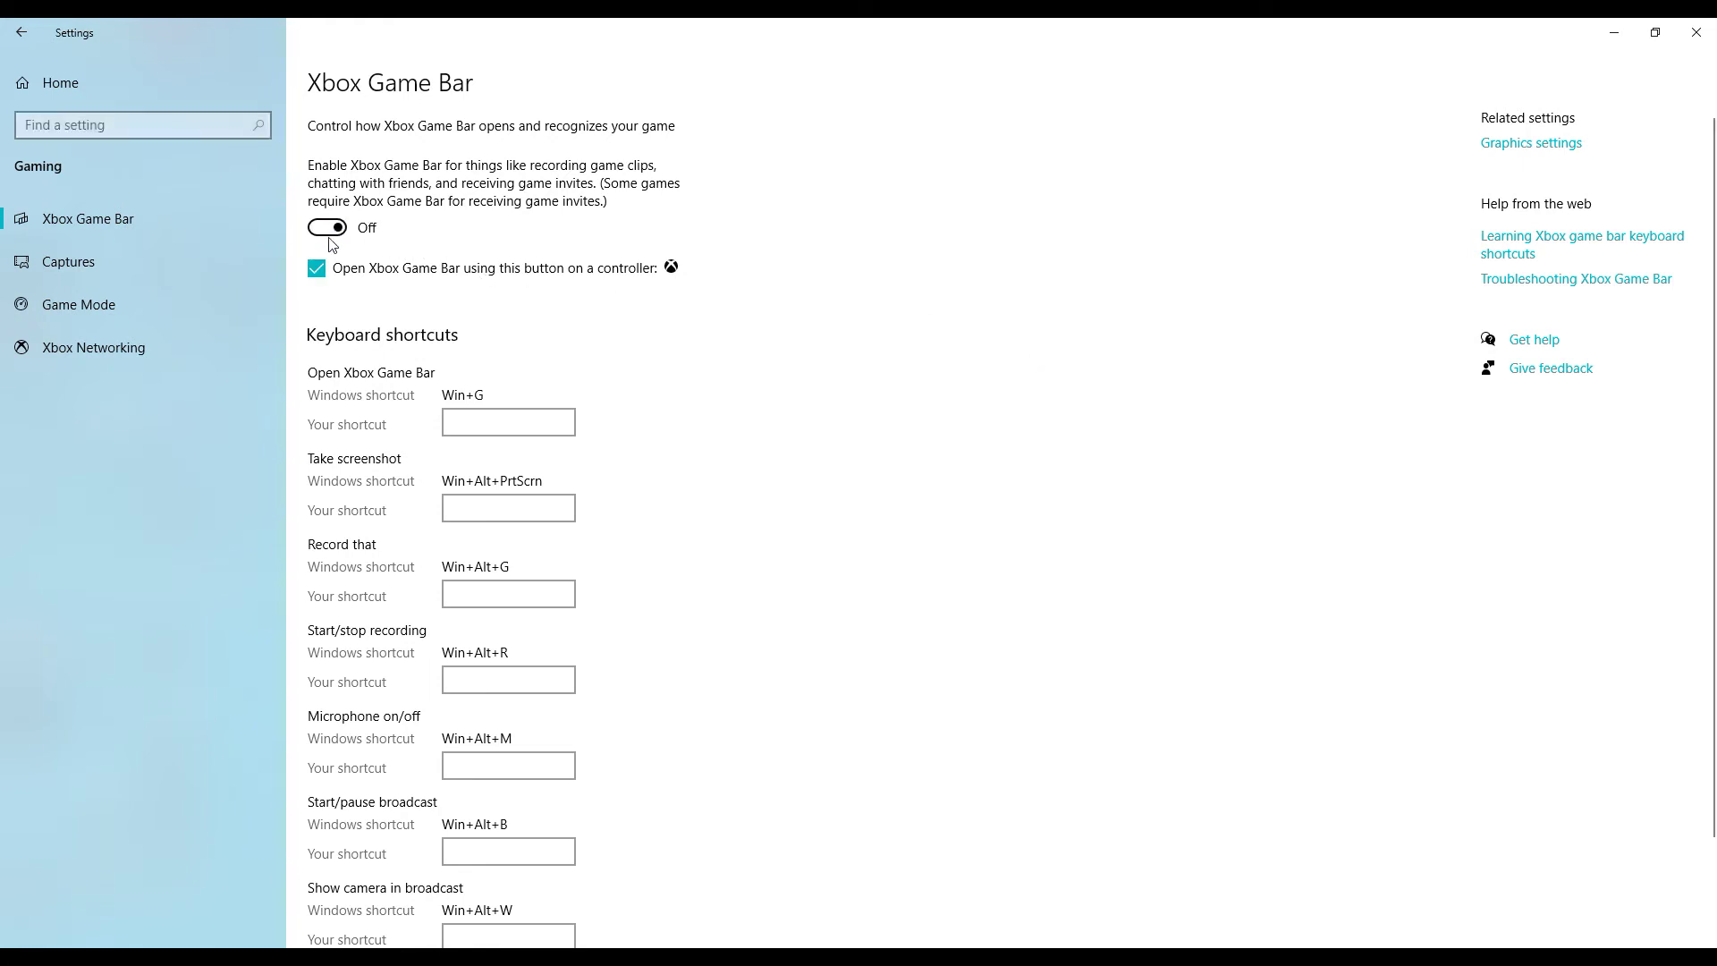
# Step: Turn off background recording during games and game audio recording in the Captures settings
pyautogui.click(20, 273)
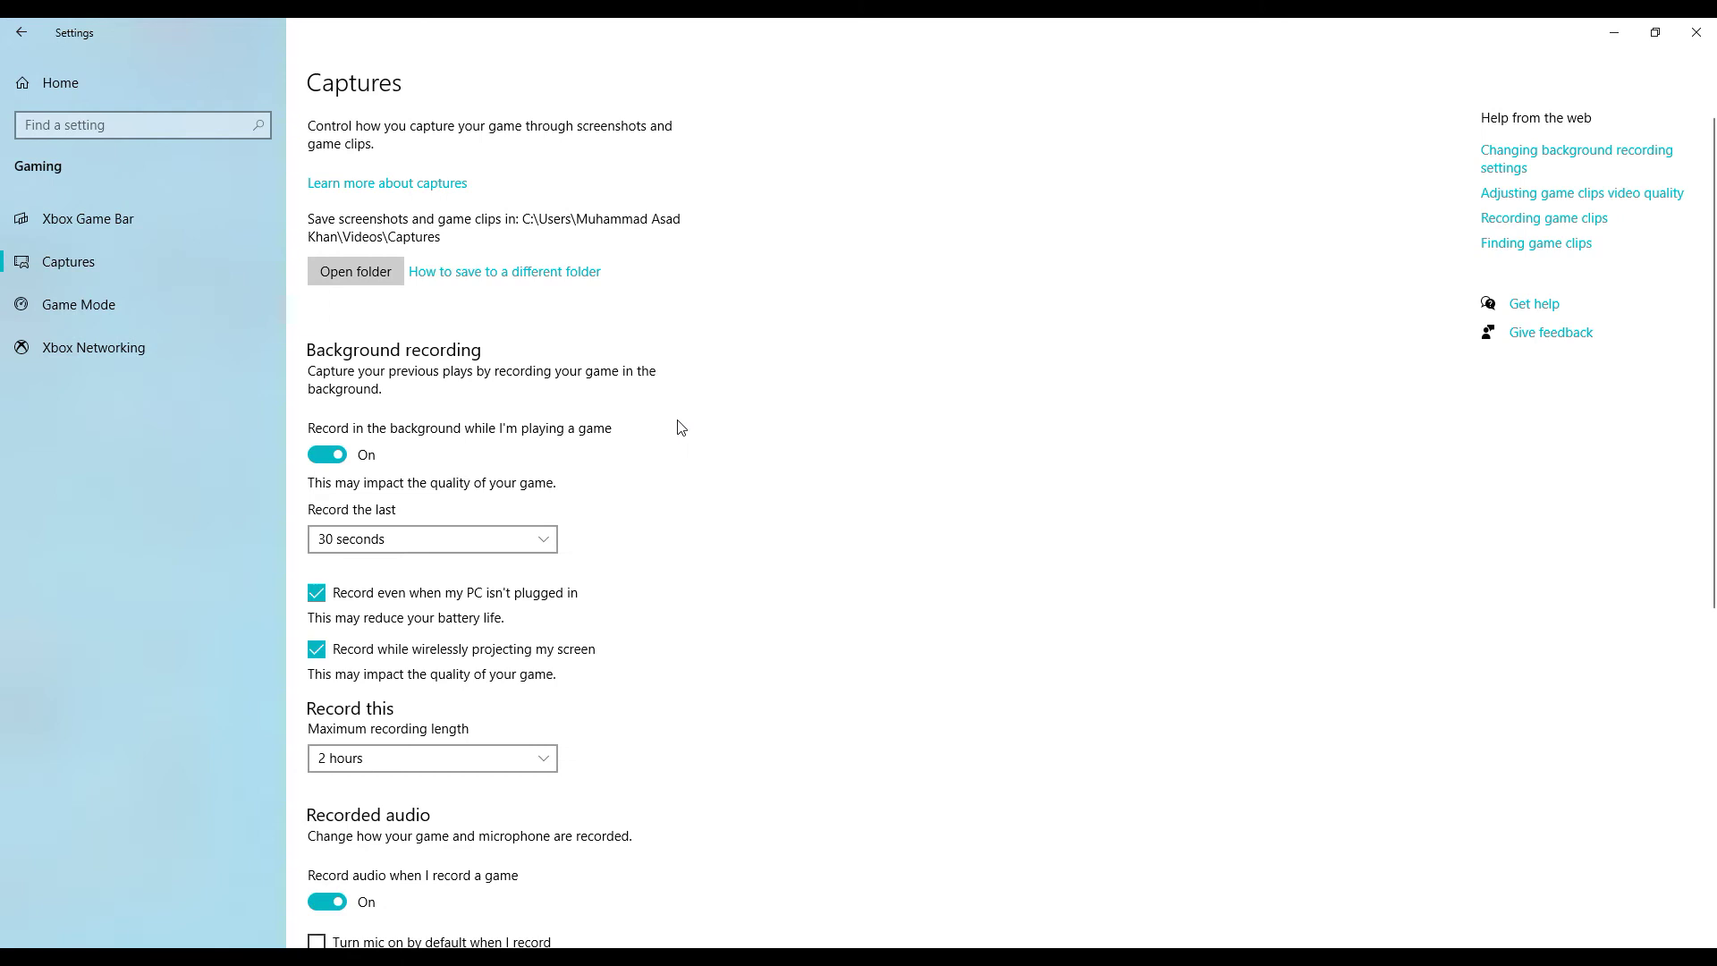
pyautogui.click(334, 462)
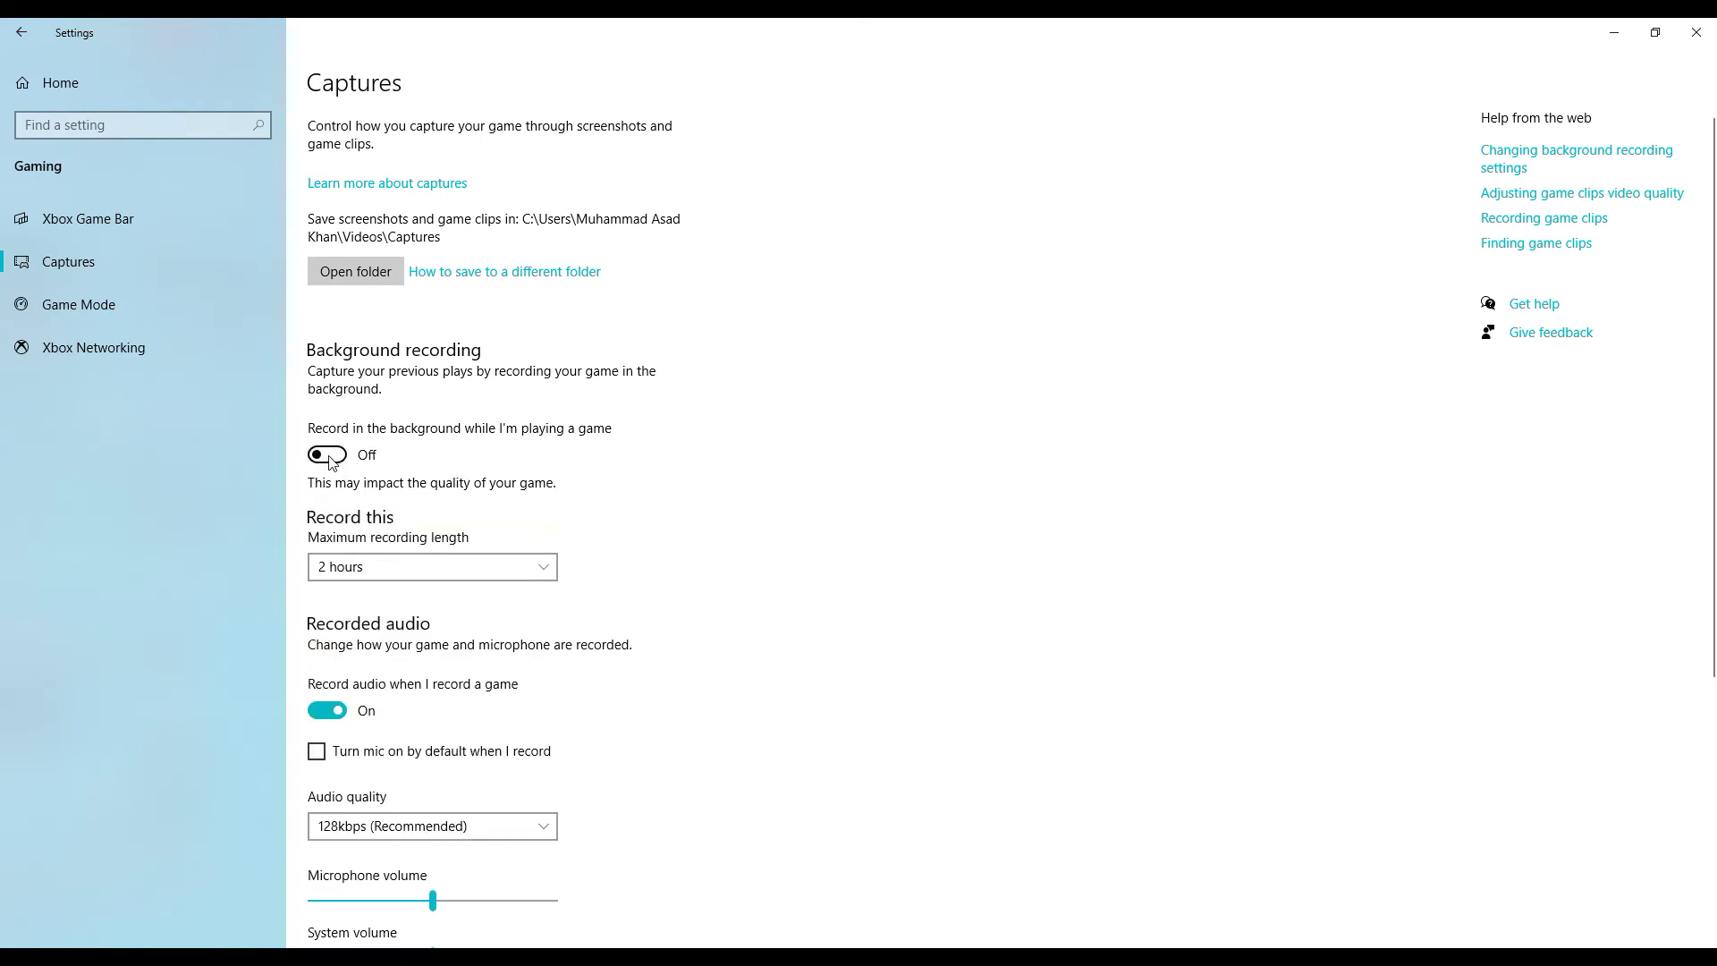
pyautogui.click(345, 713)
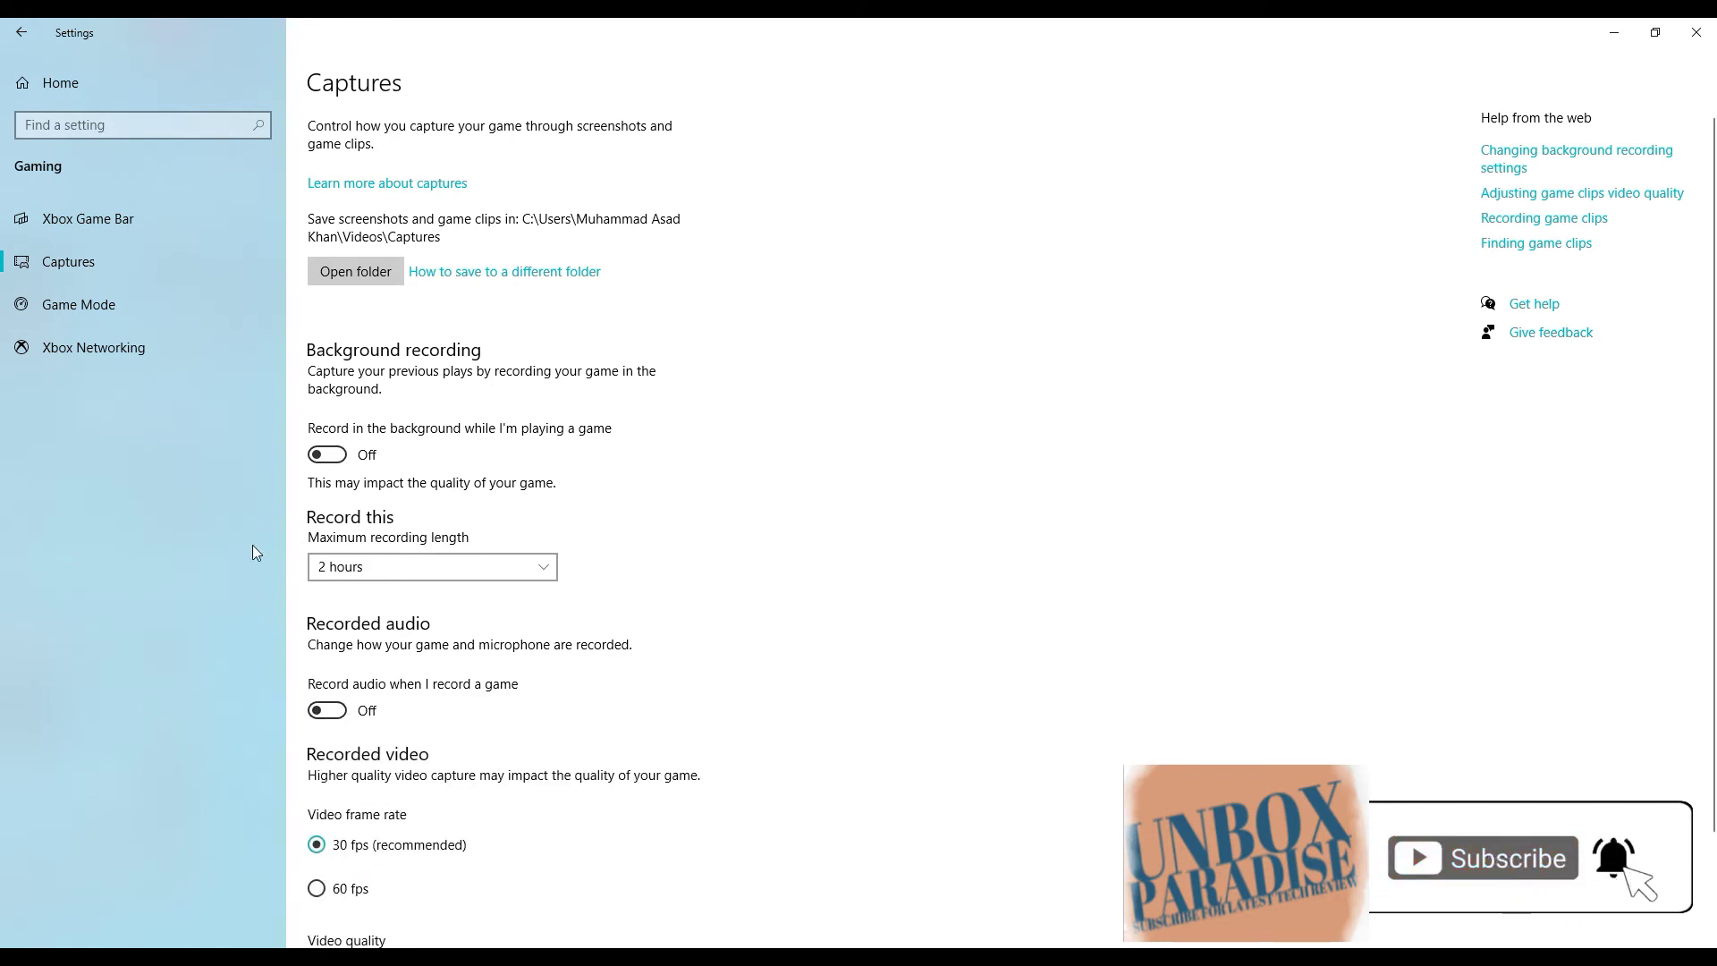
# Step: Turn off Game Mode in the gaming settings and return to the desktop
pyautogui.click(77, 308)
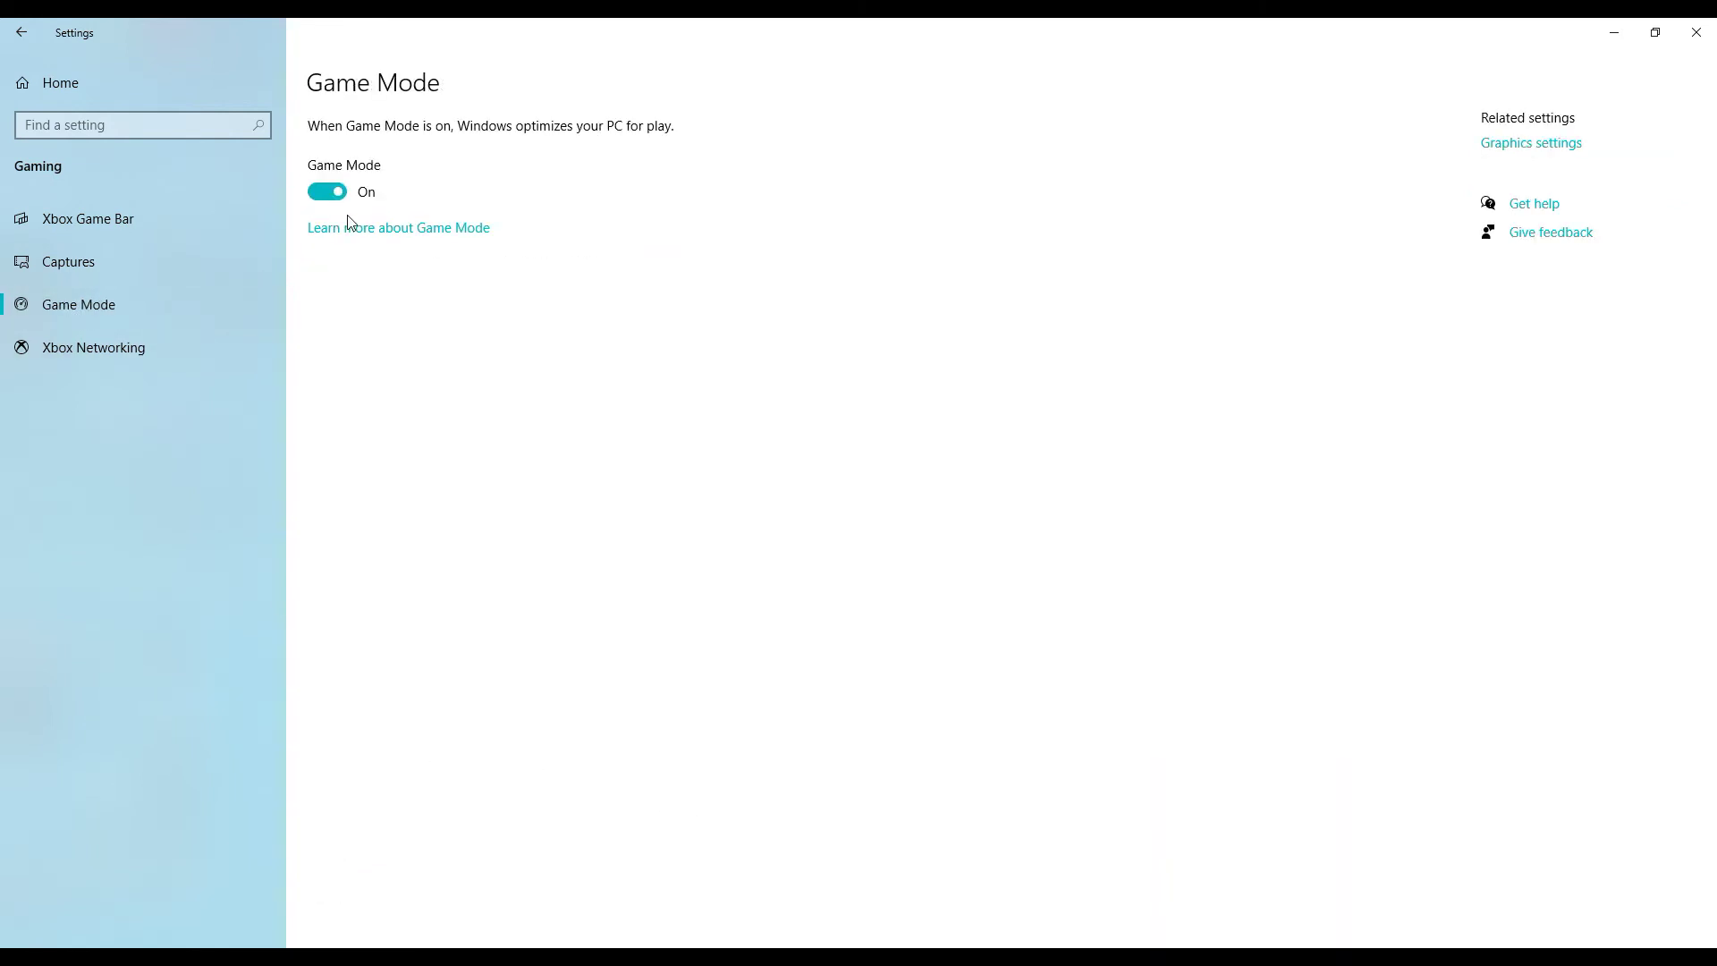
pyautogui.click(332, 196)
pyautogui.press('super+d')
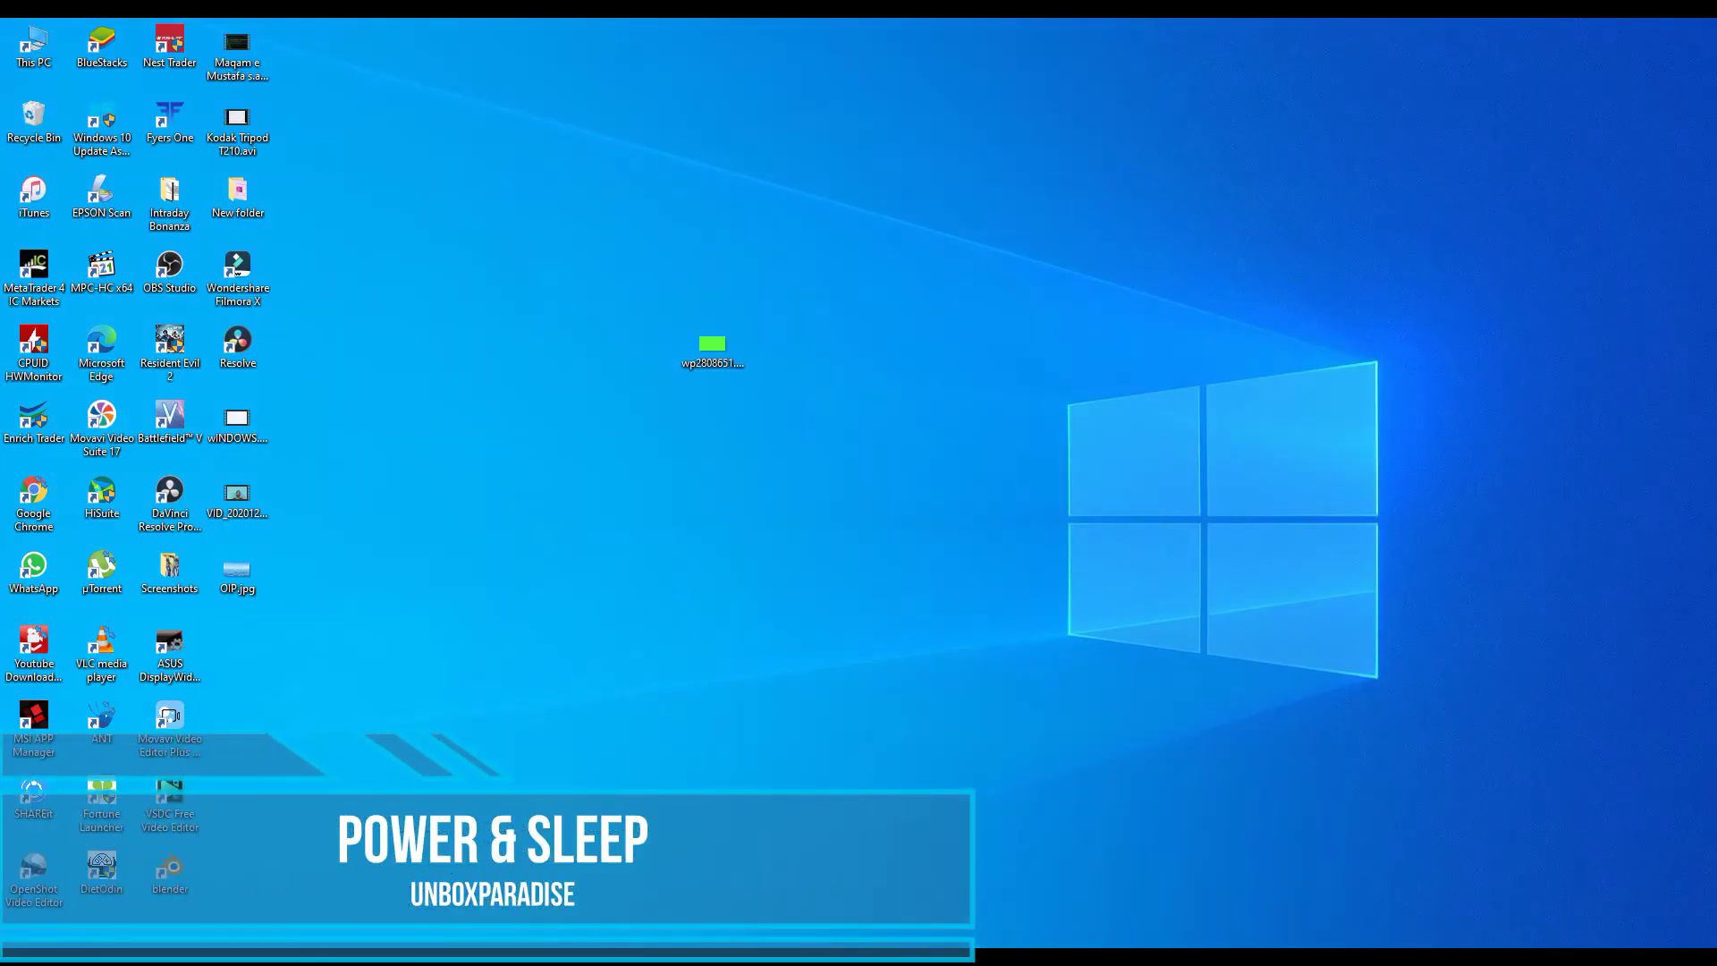
# Step: Search Windows for "power", open the Power & sleep settings and go to the additional power settings
pyautogui.press('super+s')
pyautogui.write('pow')
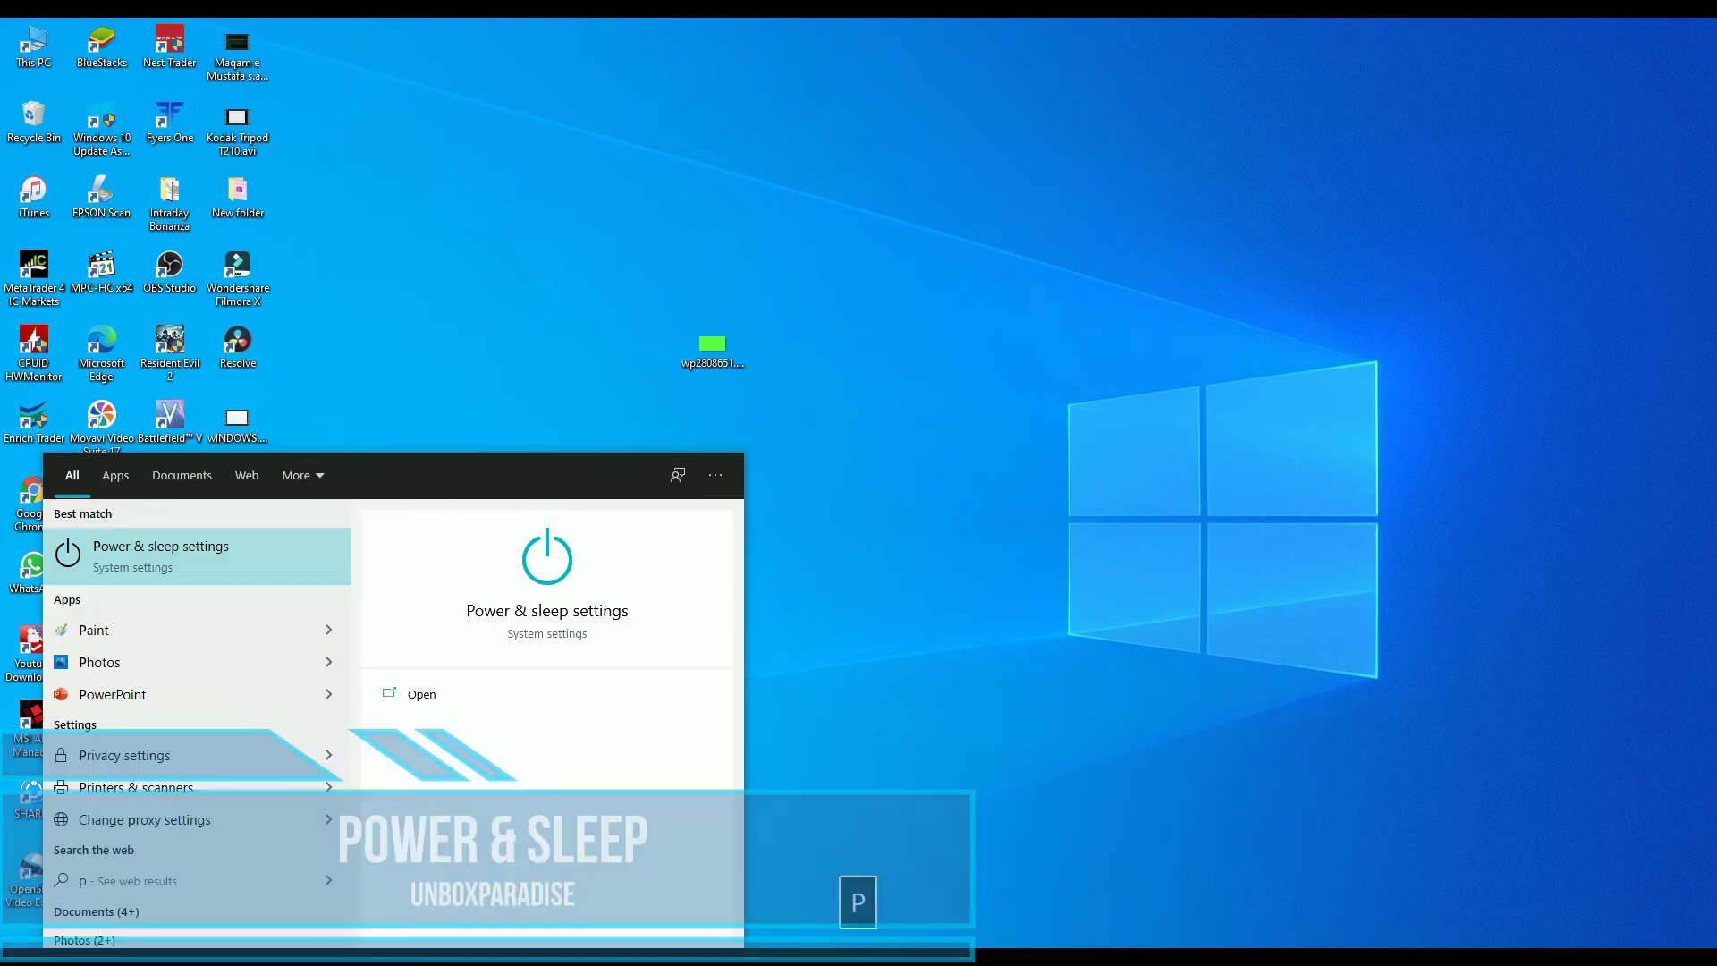
pyautogui.write('er')
pyautogui.press('Return')
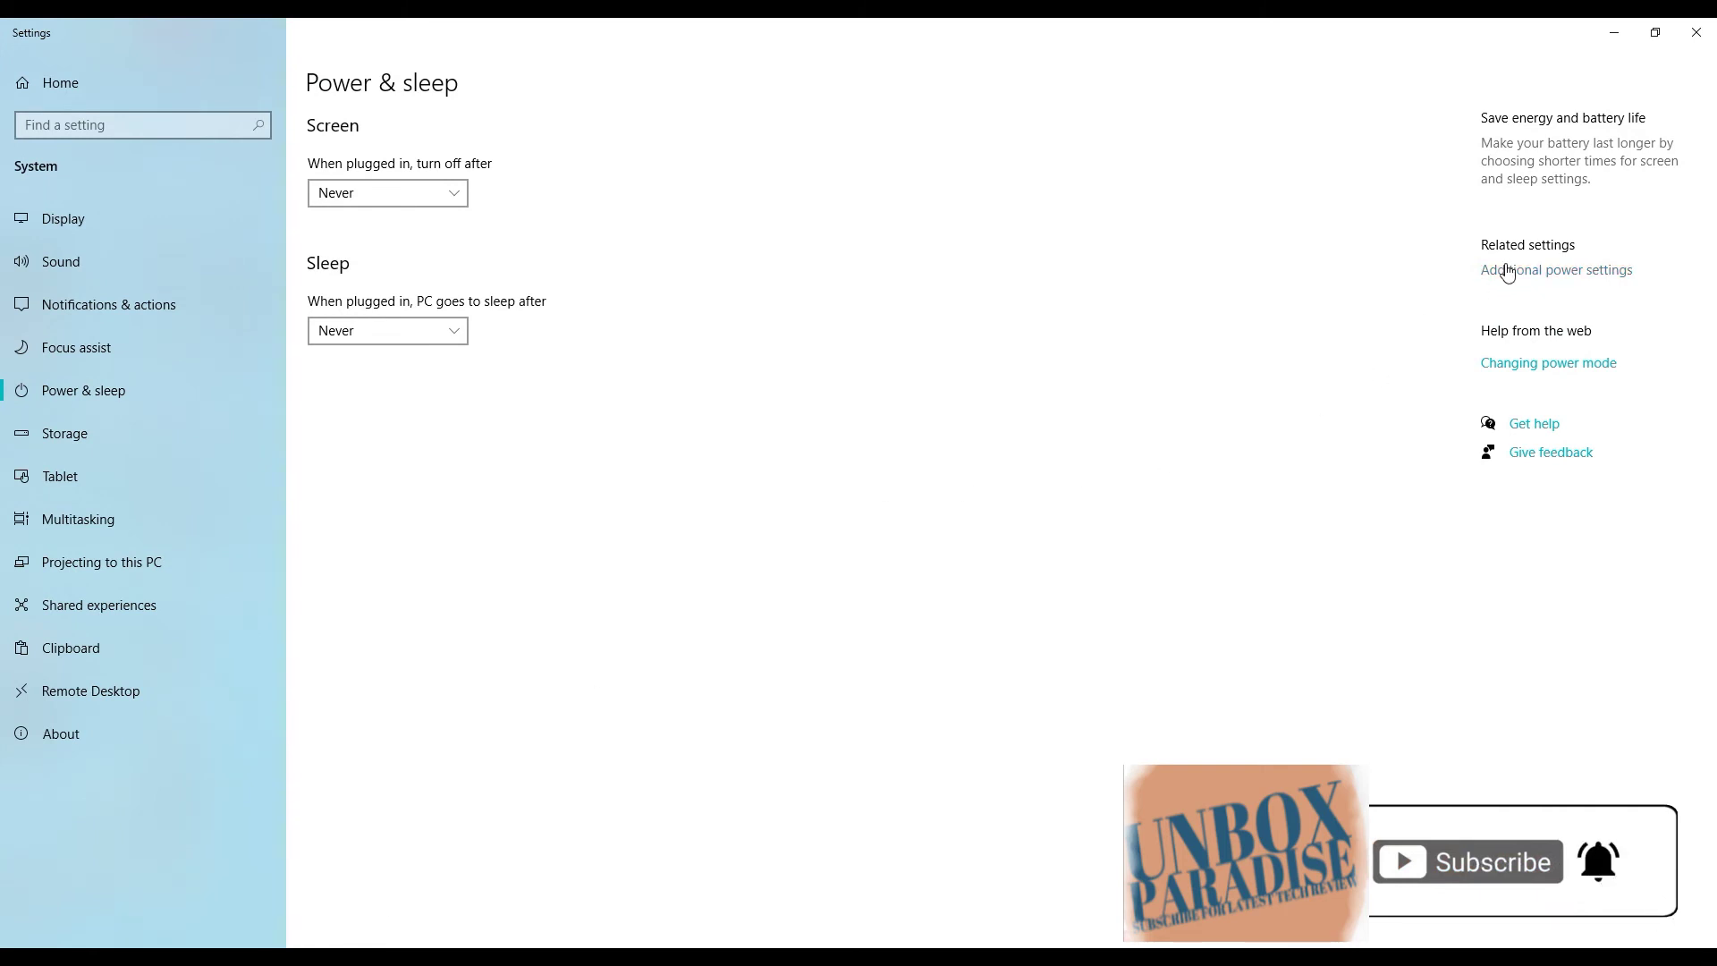
pyautogui.click(1507, 273)
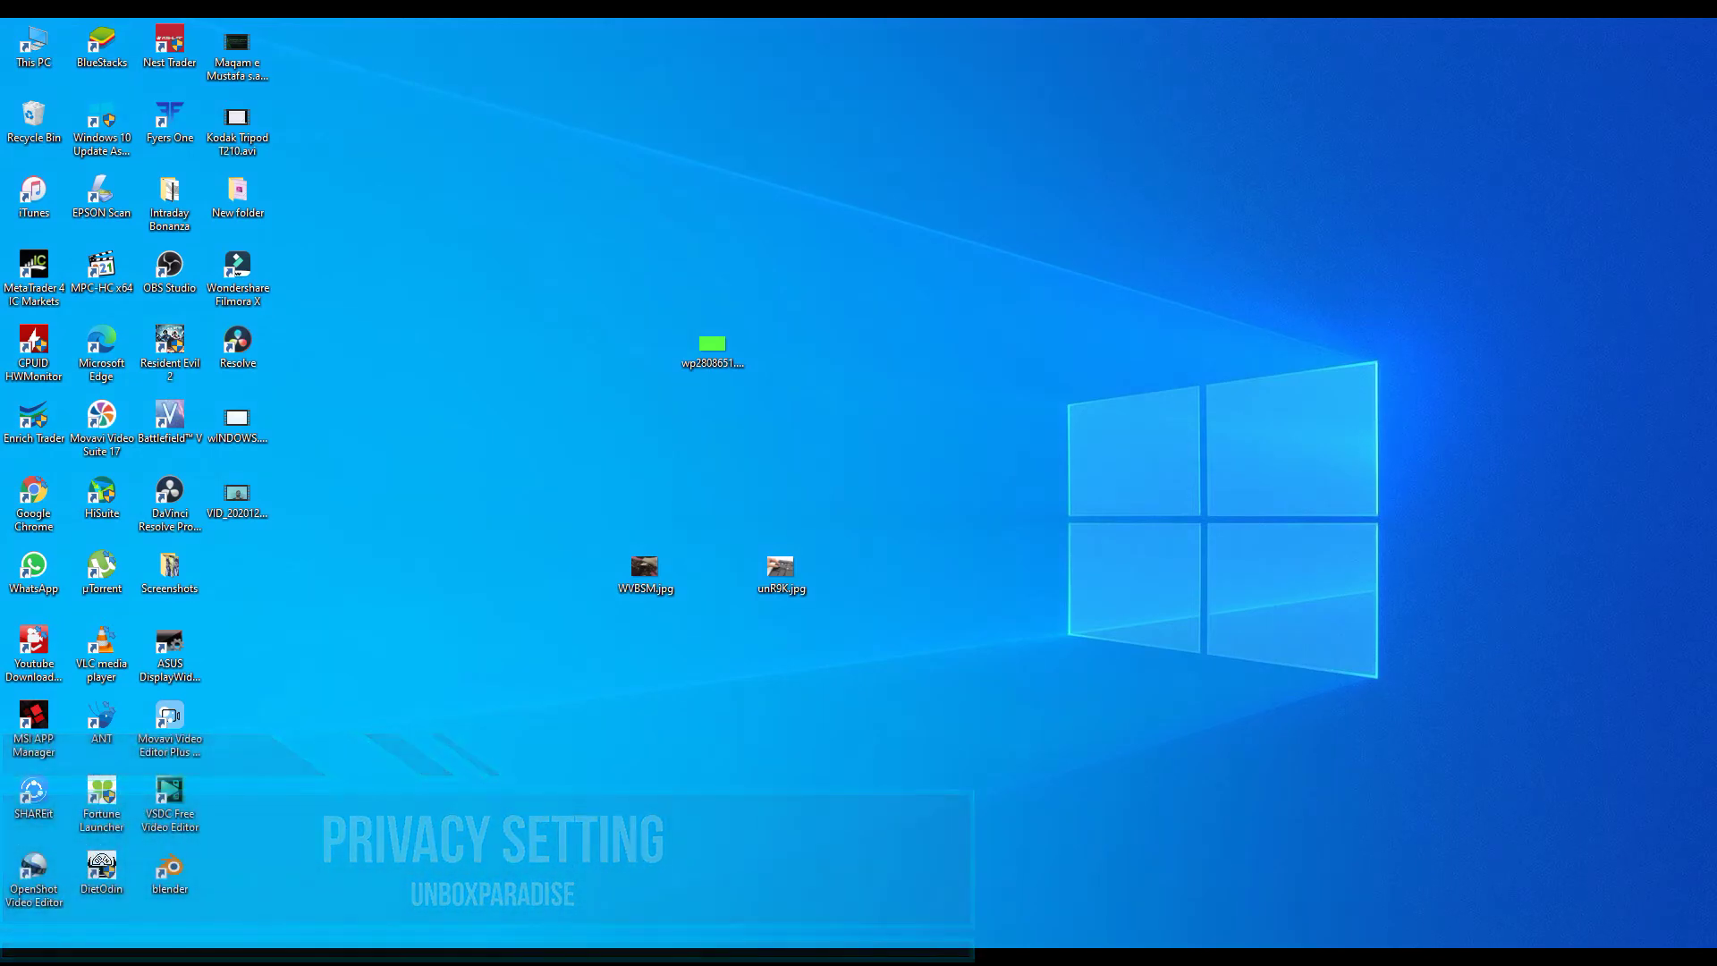
# Step: Turn off the advertising ID, language list access, app launch tracking and suggested content options in the general privacy settings
pyautogui.press('super')
pyautogui.click(20, 886)
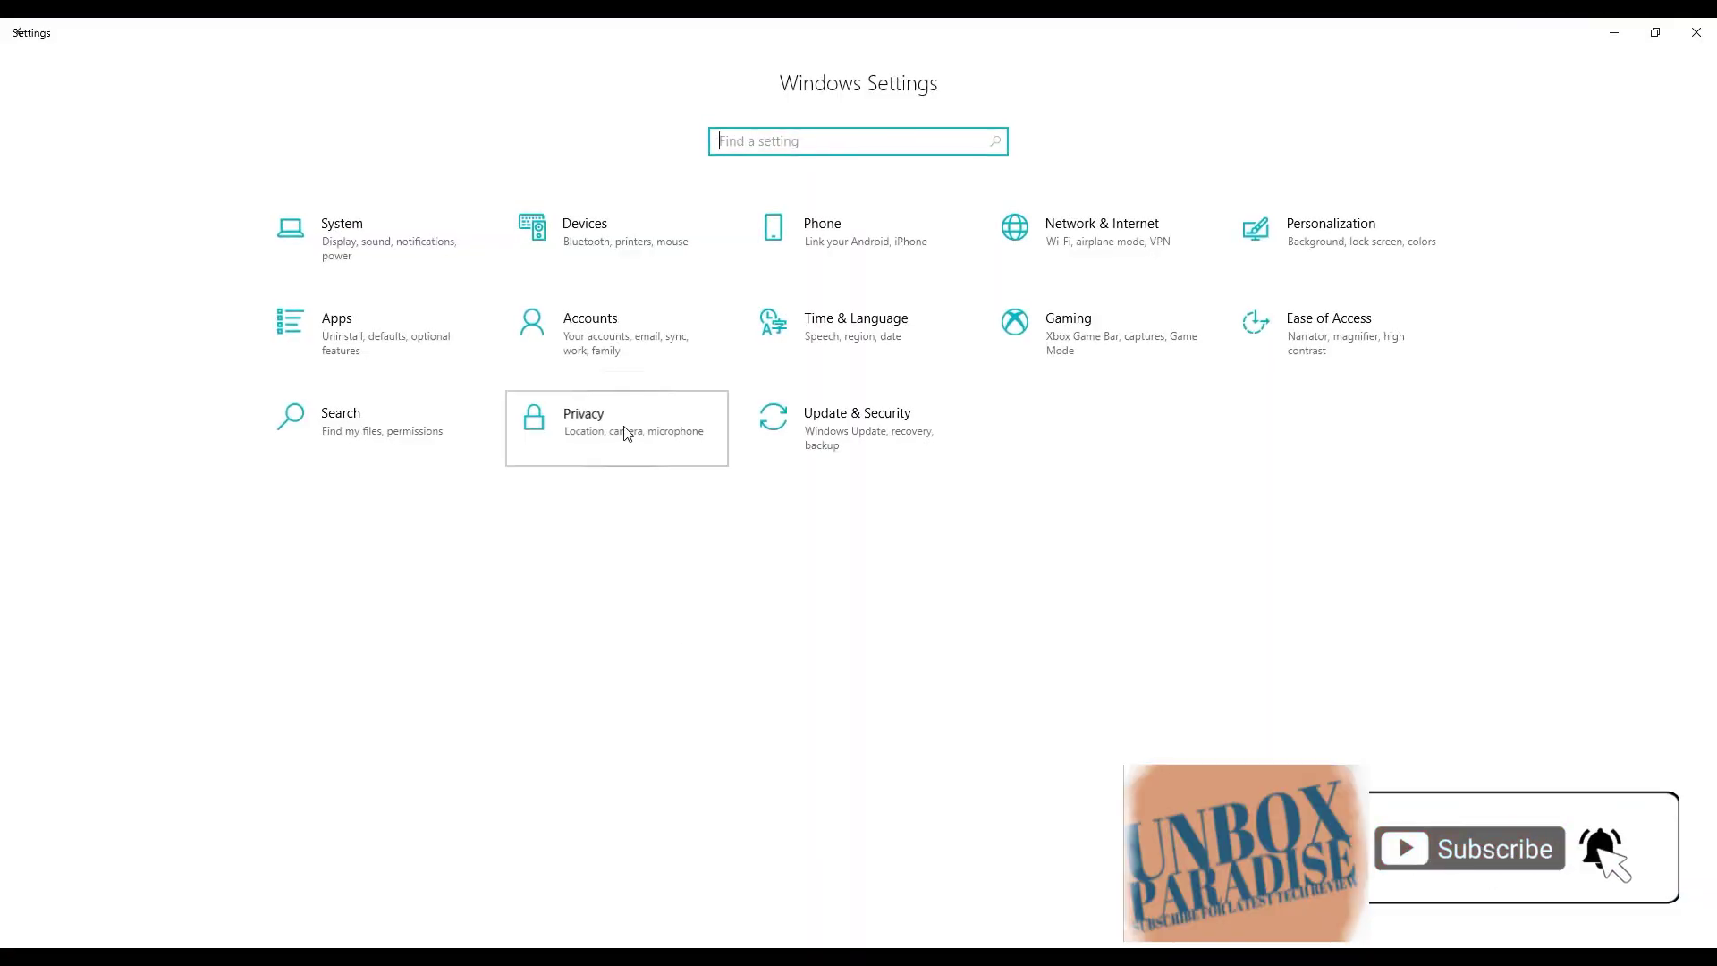
pyautogui.click(626, 432)
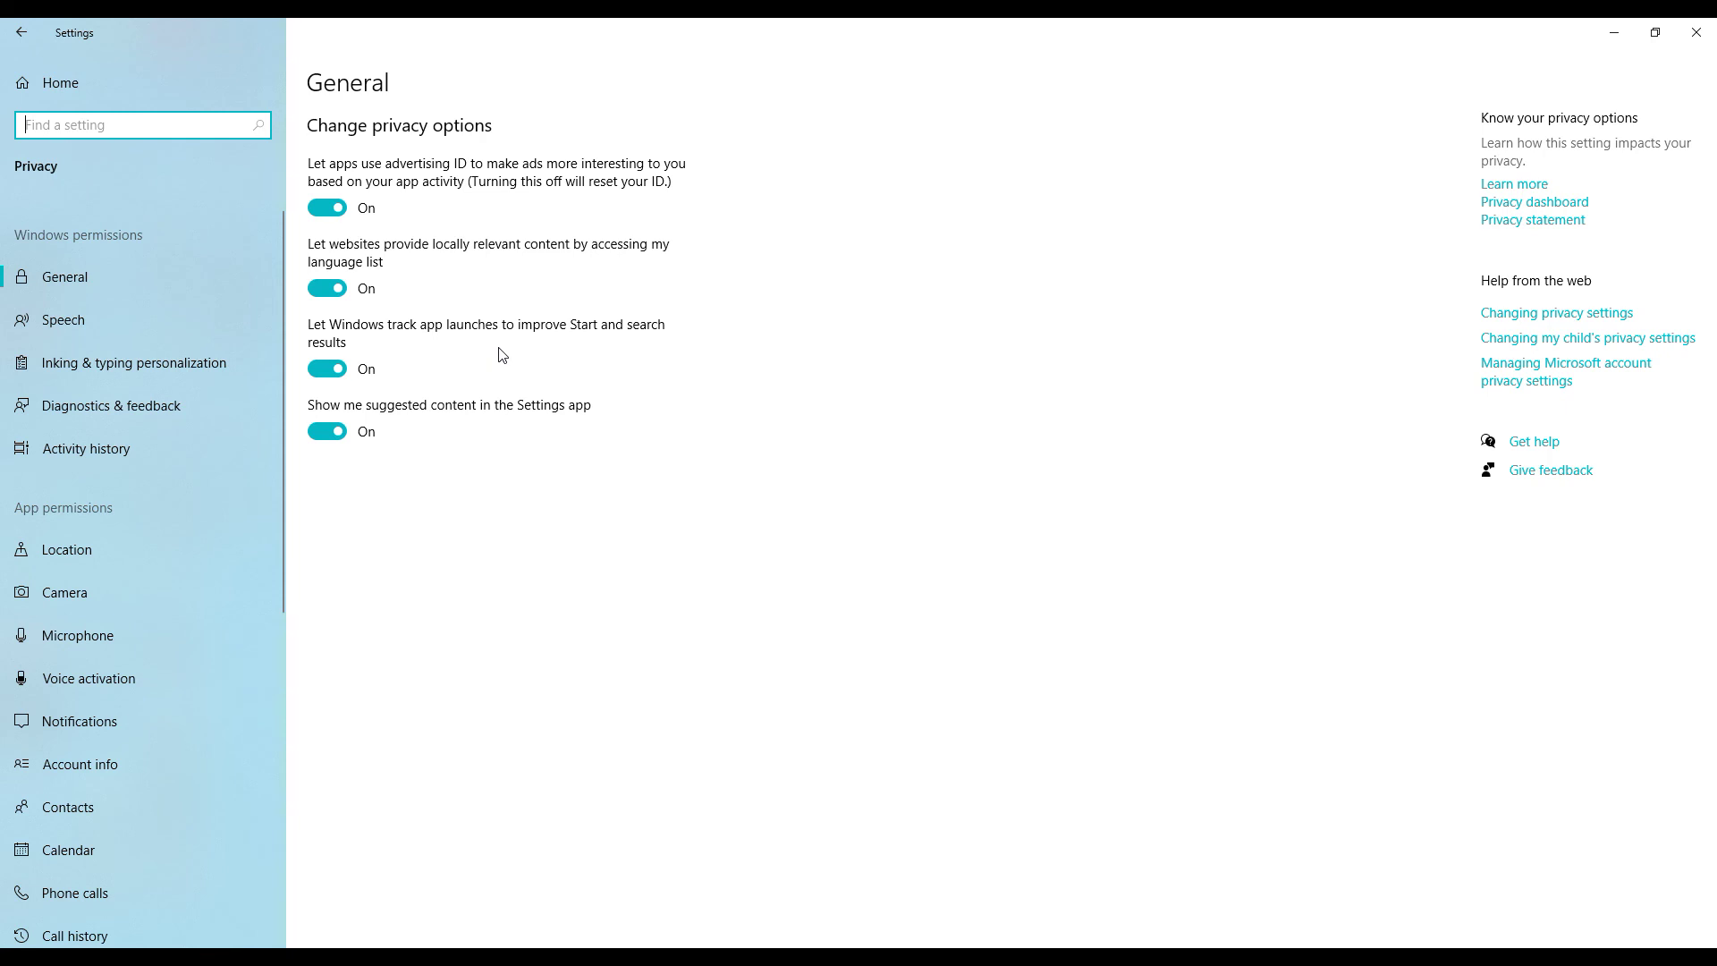
pyautogui.click(333, 209)
pyautogui.click(340, 290)
pyautogui.click(335, 369)
pyautogui.click(333, 433)
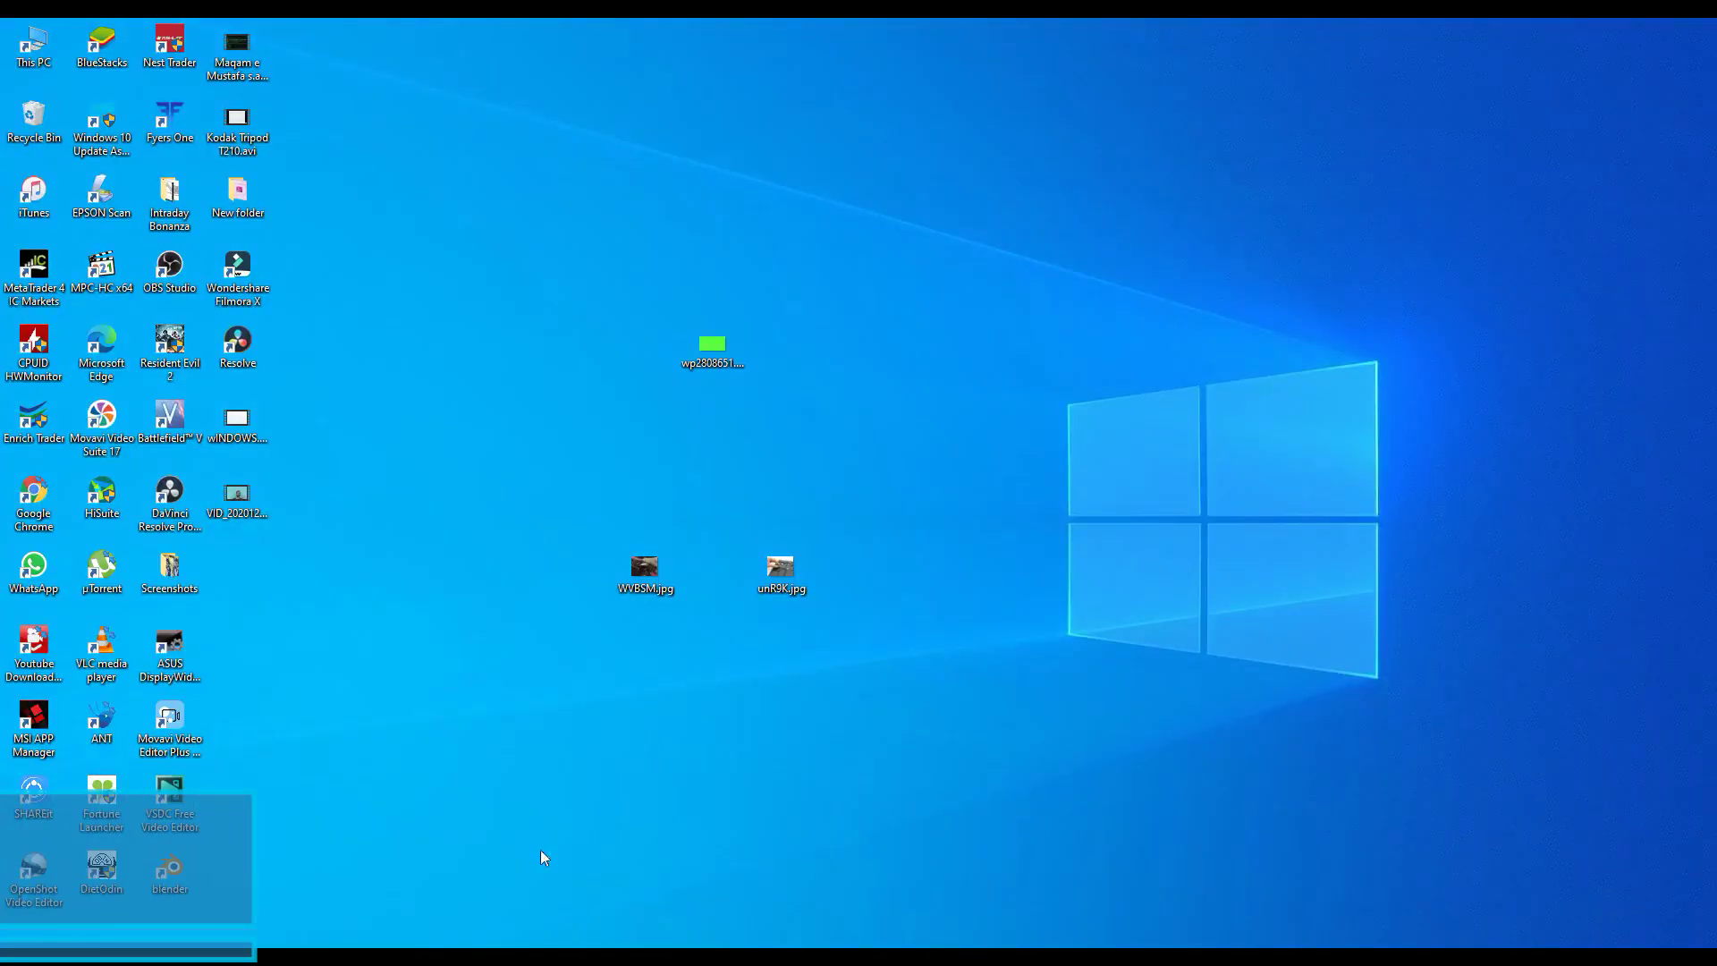
# Step: Start Reset this PC from the Recovery settings under Update & Security to bring up its file-keeping options
pyautogui.click(11, 955)
pyautogui.click(23, 883)
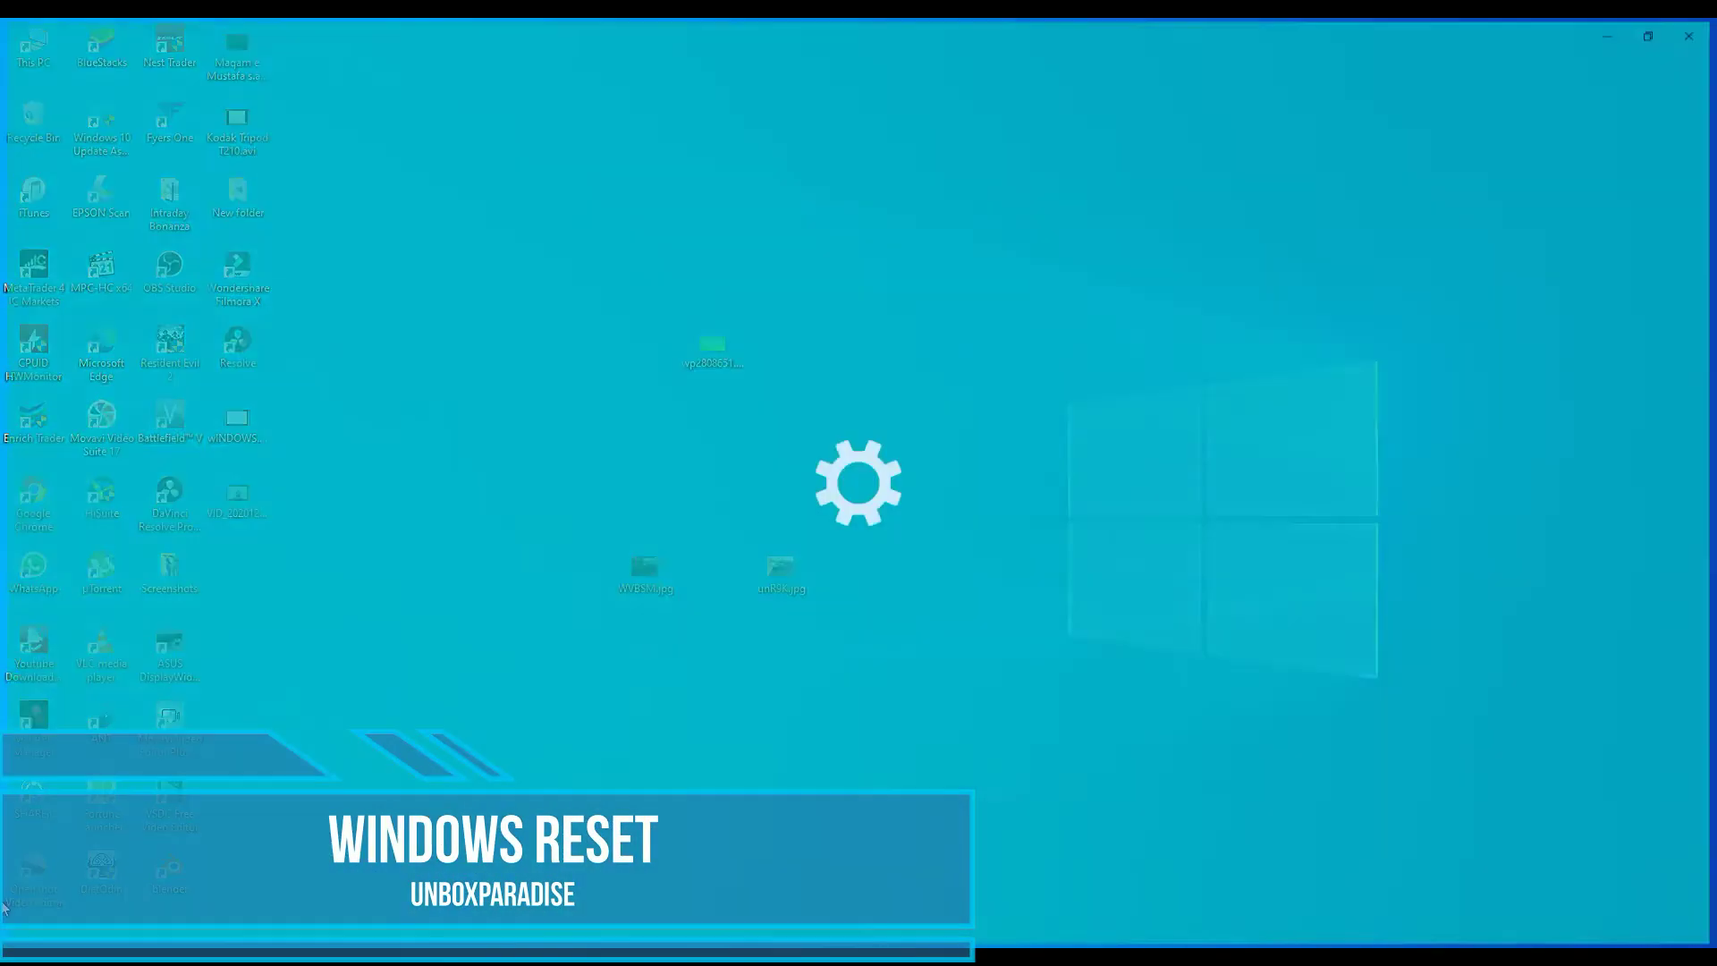
pyautogui.click(858, 429)
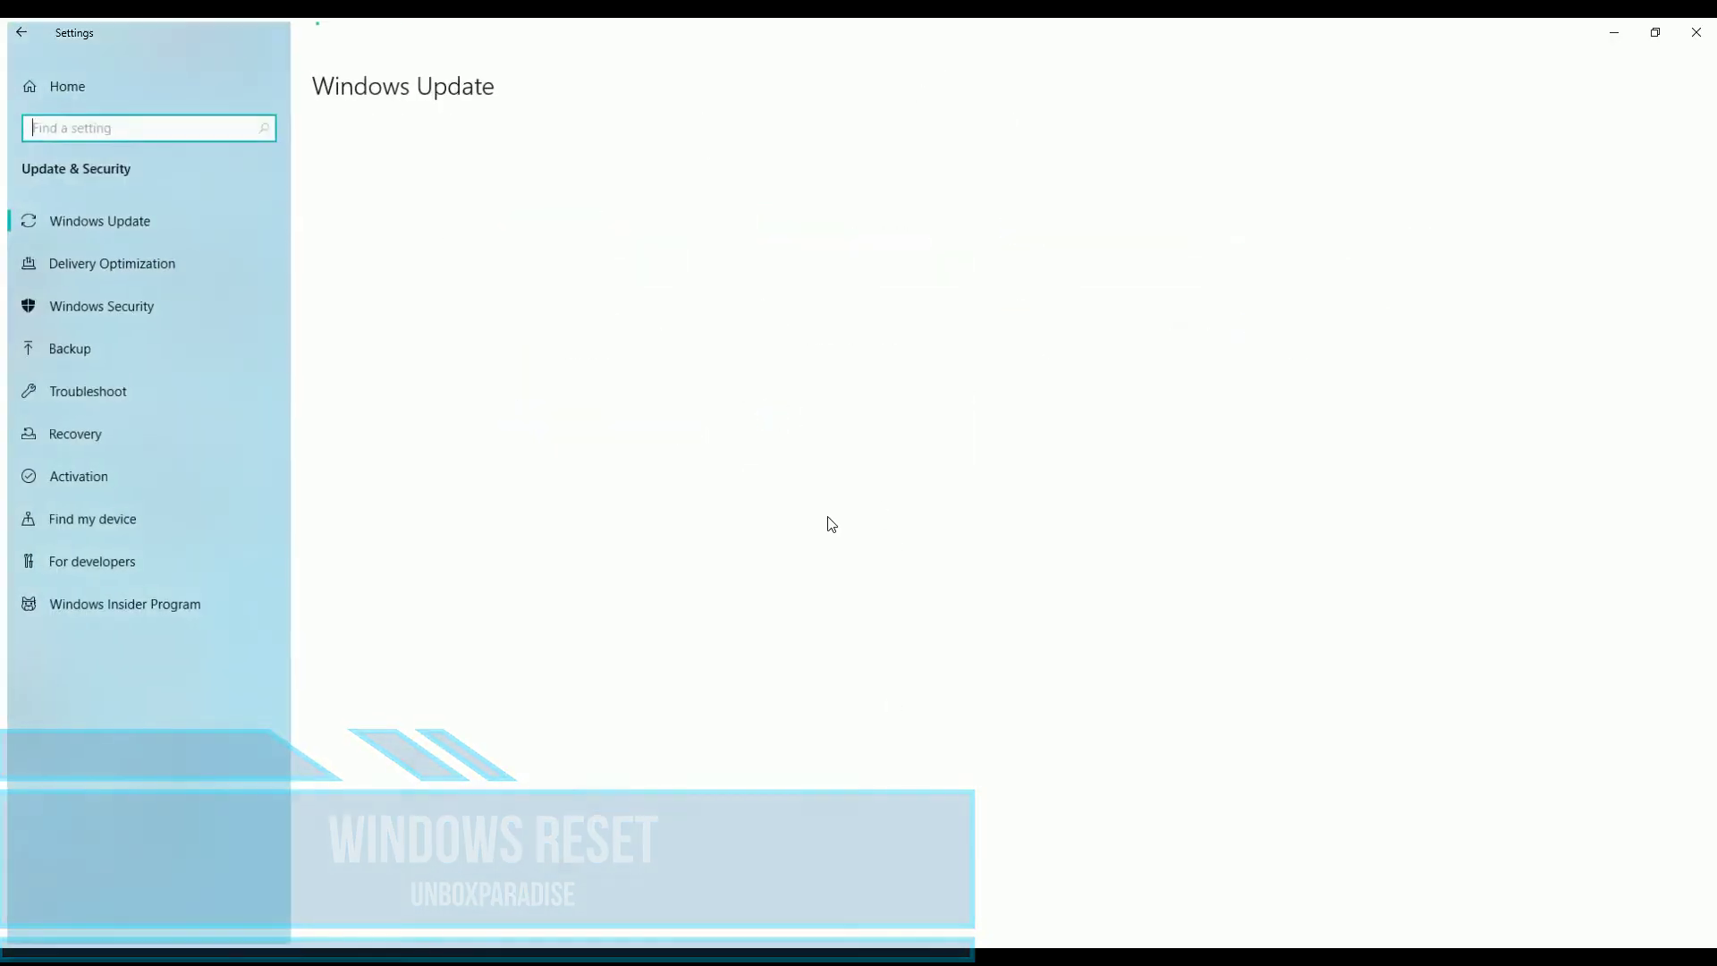
pyautogui.click(97, 432)
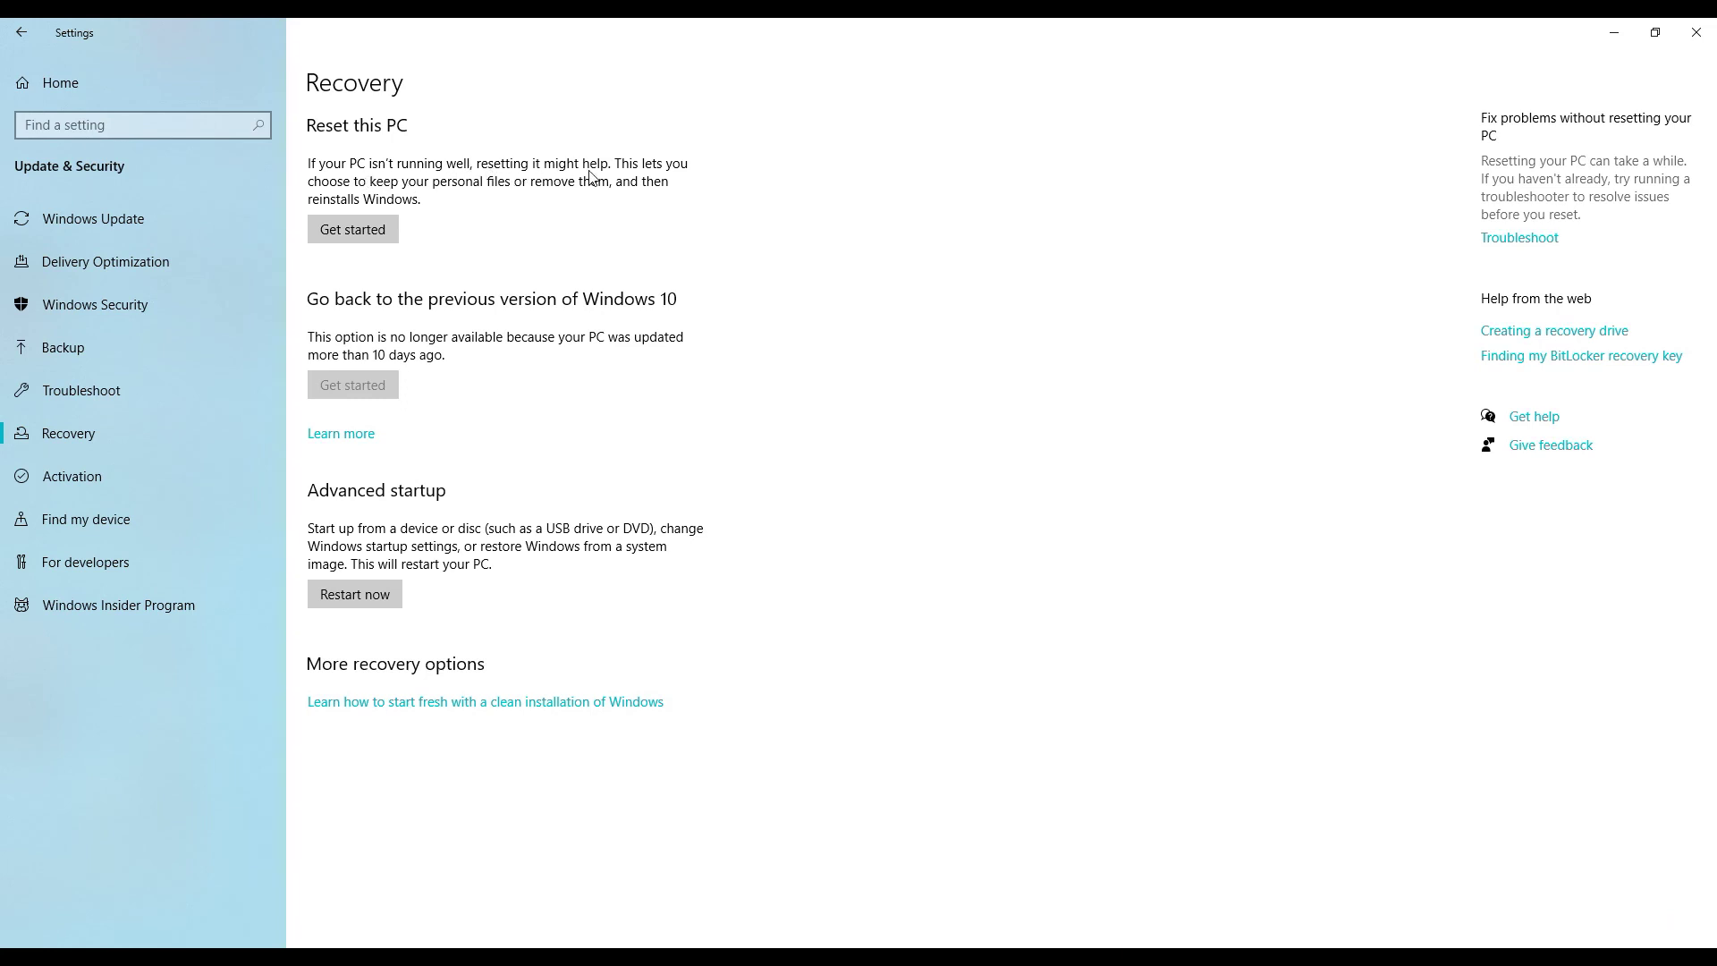
pyautogui.click(377, 235)
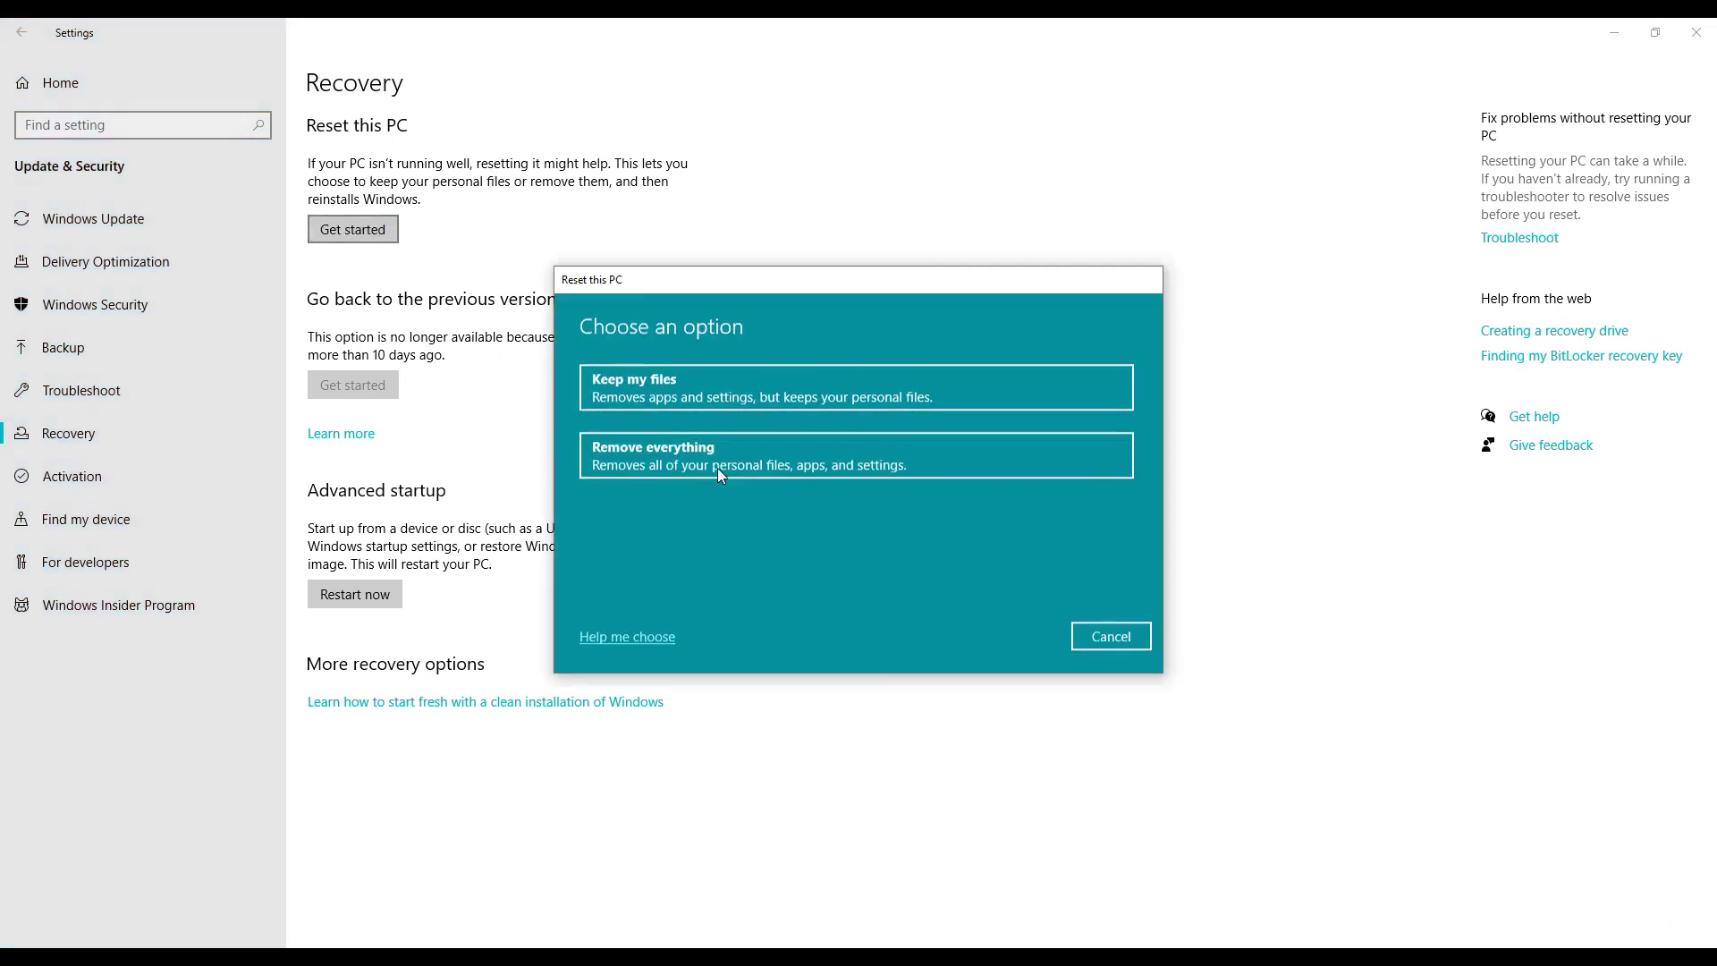